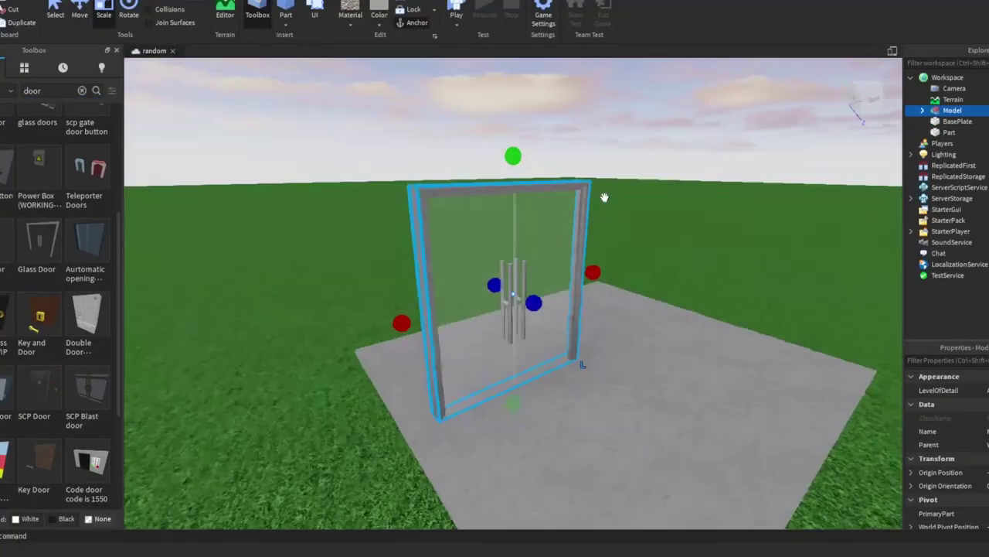
Spawn an R15 character with the Load Character plugin near the concrete slab as a scale reference
scroll(67, 298, "down", 3)
scroll(36, 244, "down", 3)
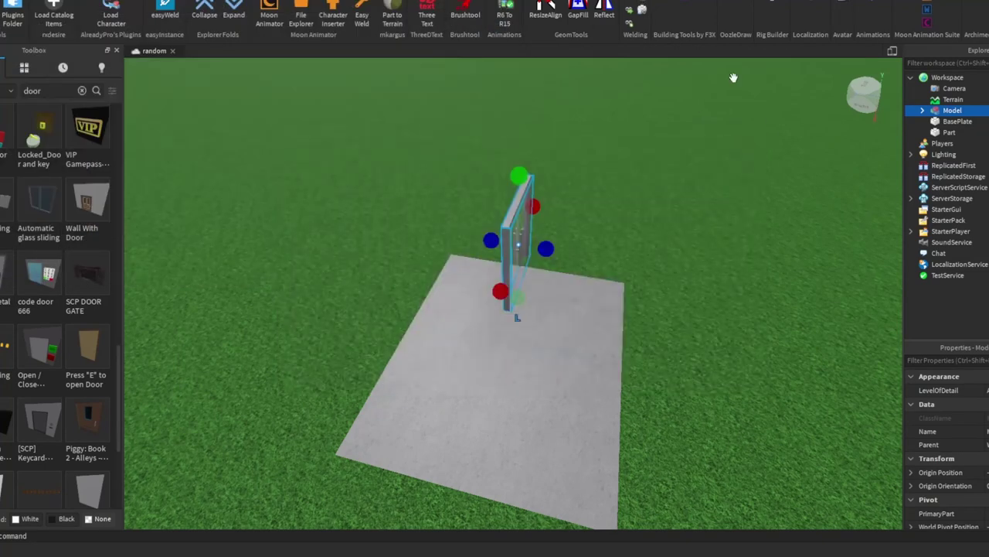
left_click(111, 15)
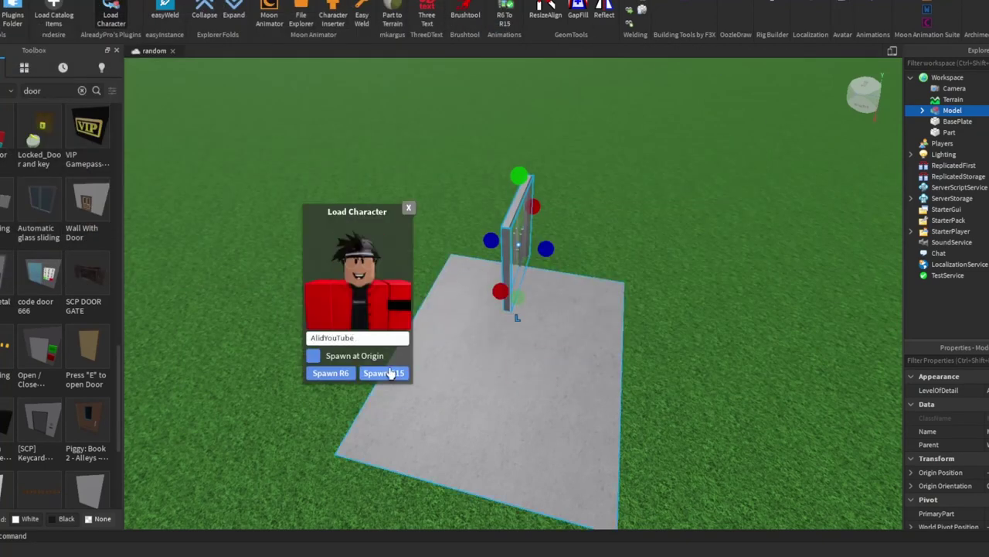
left_click(390, 373)
left_click(613, 389)
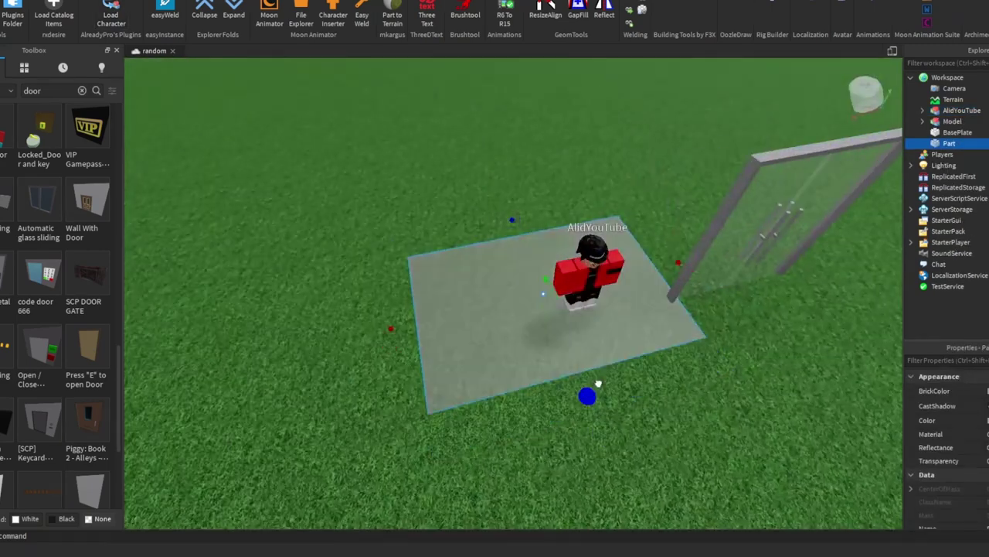
Move the double glass door model to the short end of the concrete slab so it closes off the path
right_click_drag(598, 384, 632, 379)
left_click(672, 371)
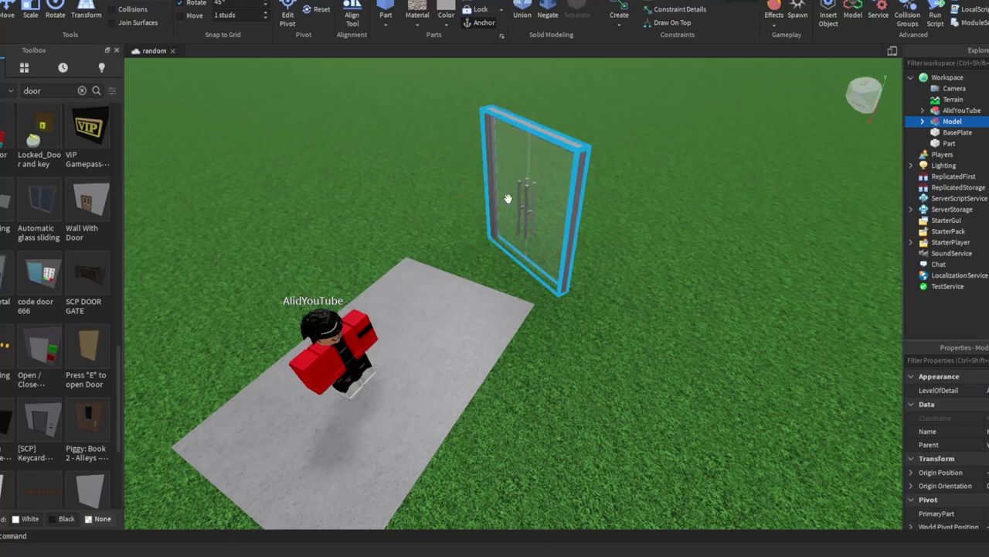
left_click_drag(507, 199, 550, 283)
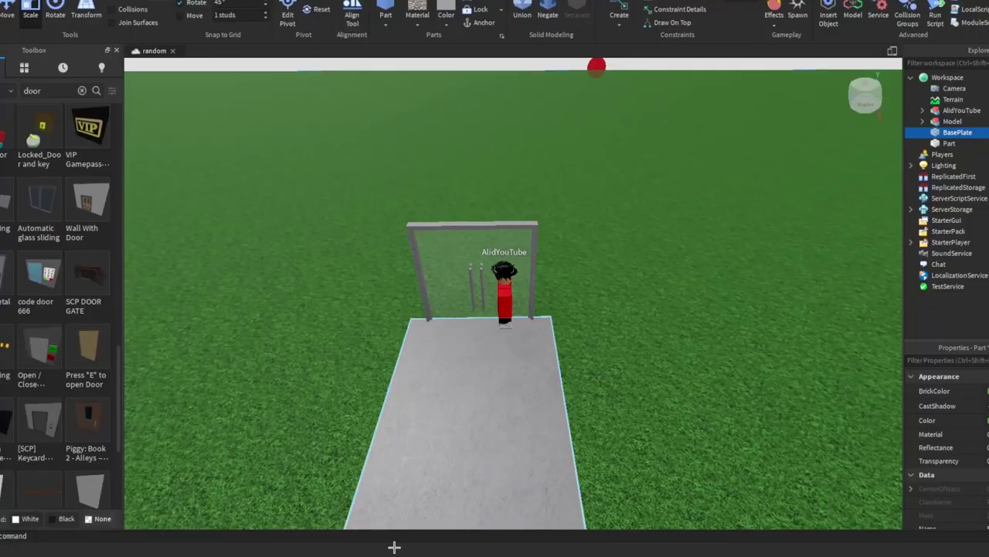
scroll(512, 421, "down", 5)
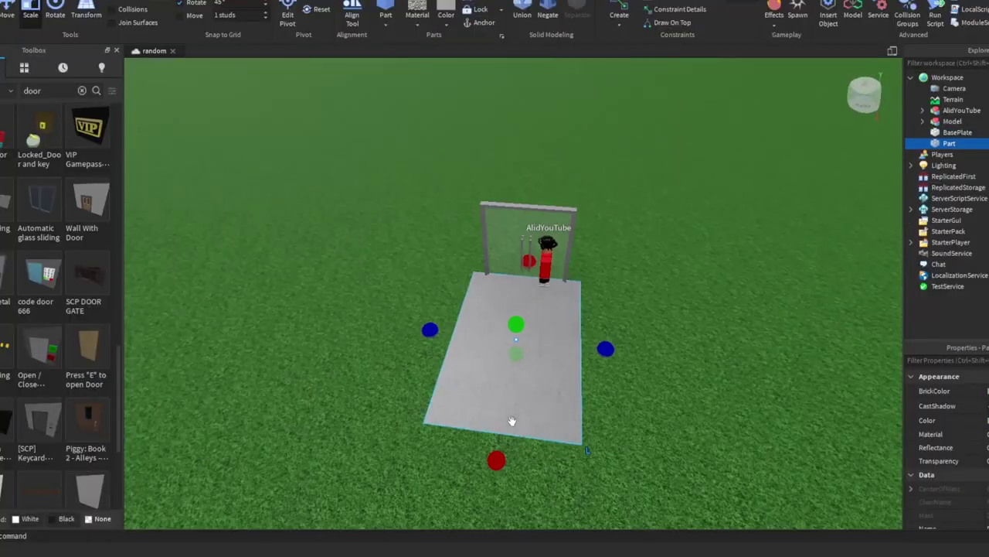
scroll(437, 257, "up", 8)
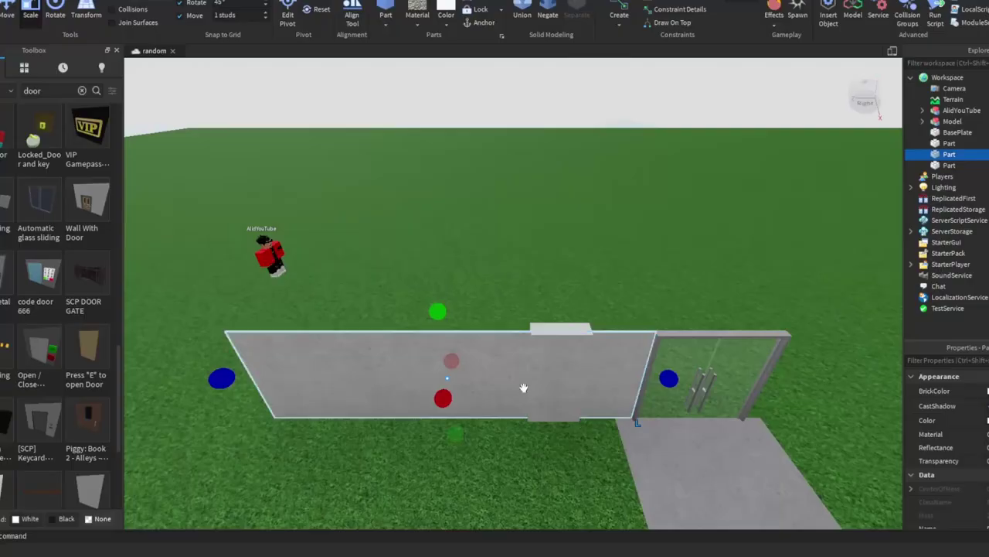
Build concrete wall sections on both sides of the glass door and duplicate a thick pillar to break up the walls
right_click_drag(524, 388, 530, 311)
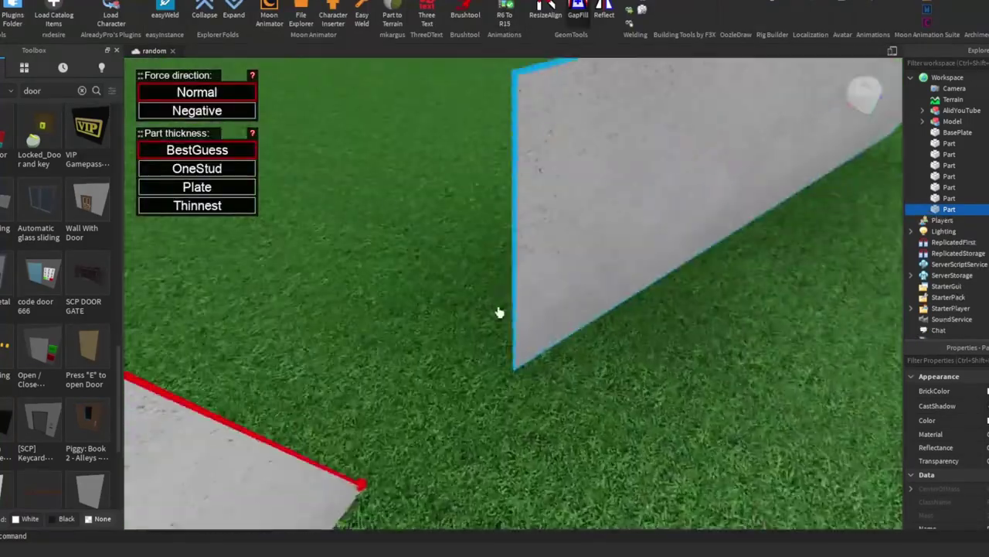
scroll(497, 298, "down", 6)
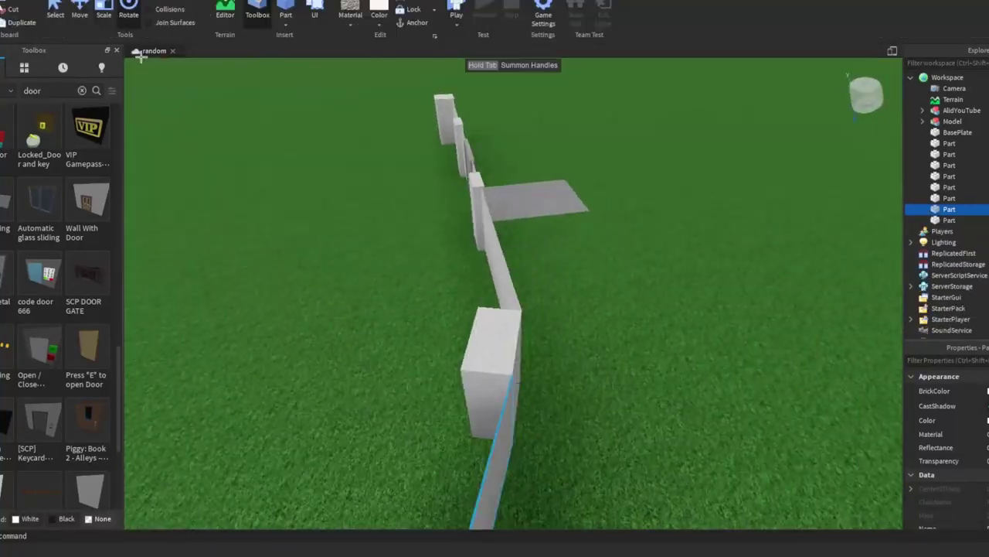
key("f")
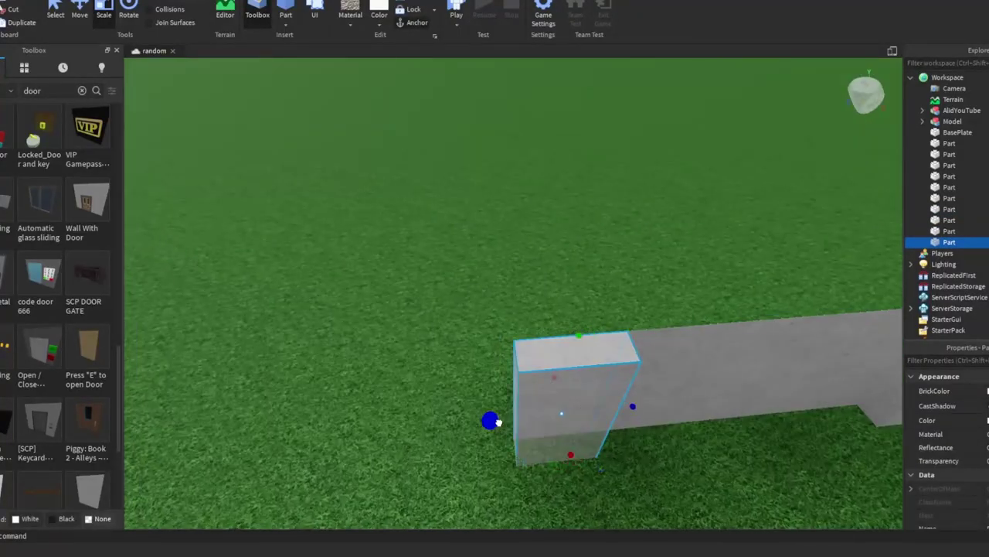
key("ctrl+d")
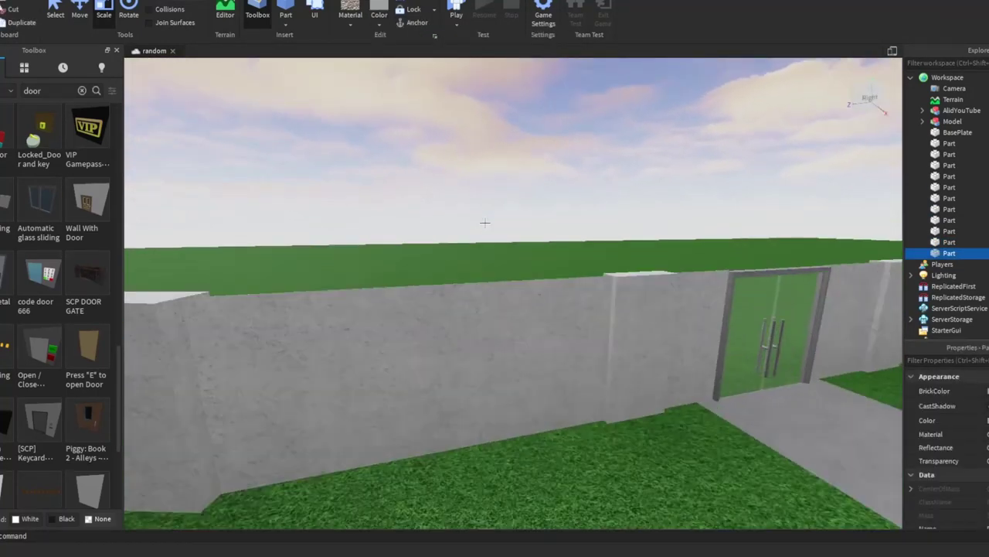
right_click_drag(485, 223, 481, 217)
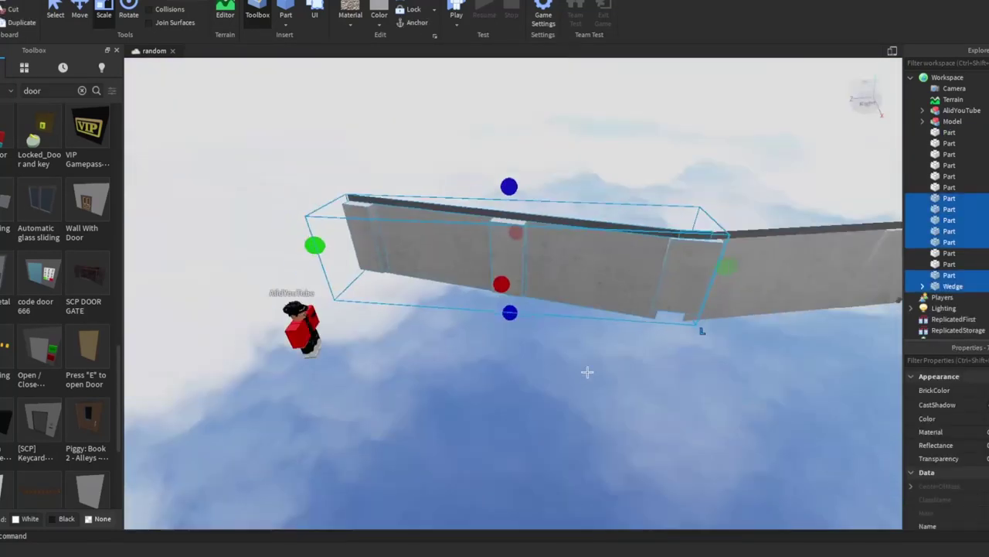
Extend the concrete perimeter with a pillared side wall and low wall sections around the opposite side
right_click_drag(618, 194, 530, 213)
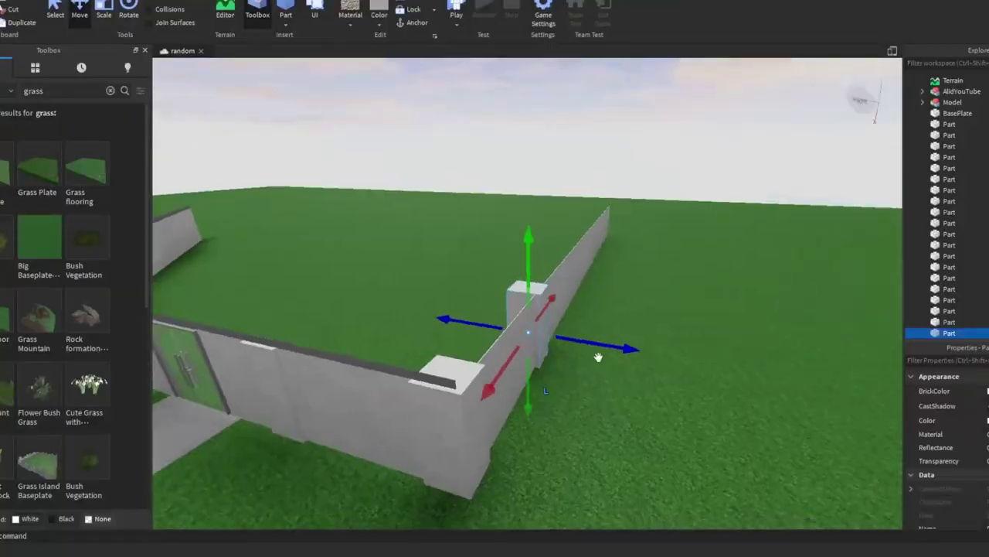
right_click_drag(596, 354, 532, 287)
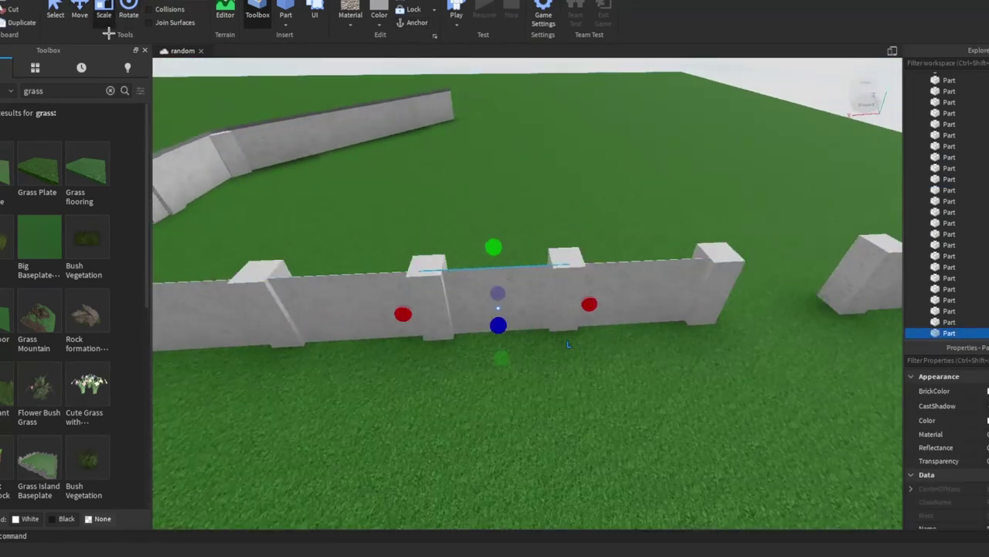
right_click_drag(474, 249, 474, 249)
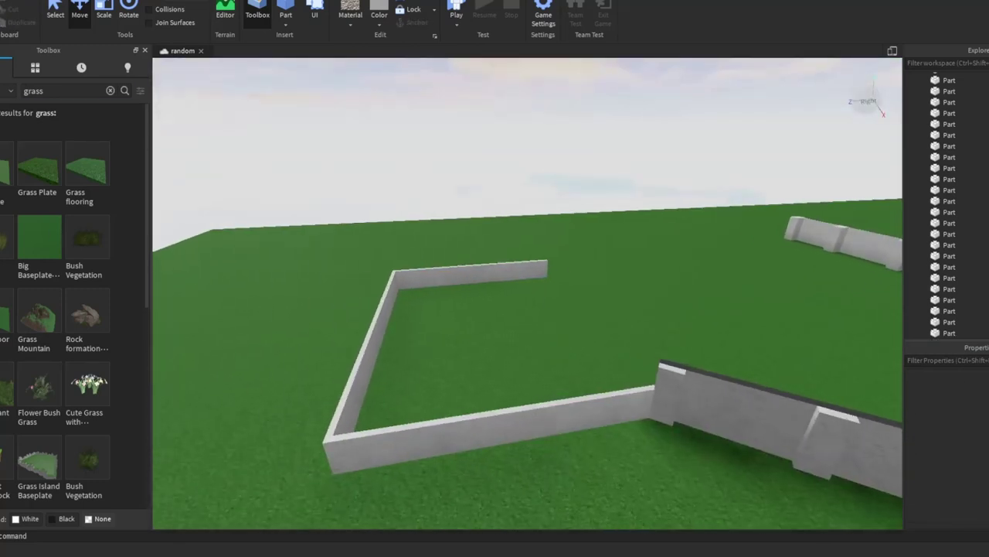
Search the Toolbox for "electric fence", insert a mesh fence and fit it on top of the first low wall
type("electric fence")
key("Return")
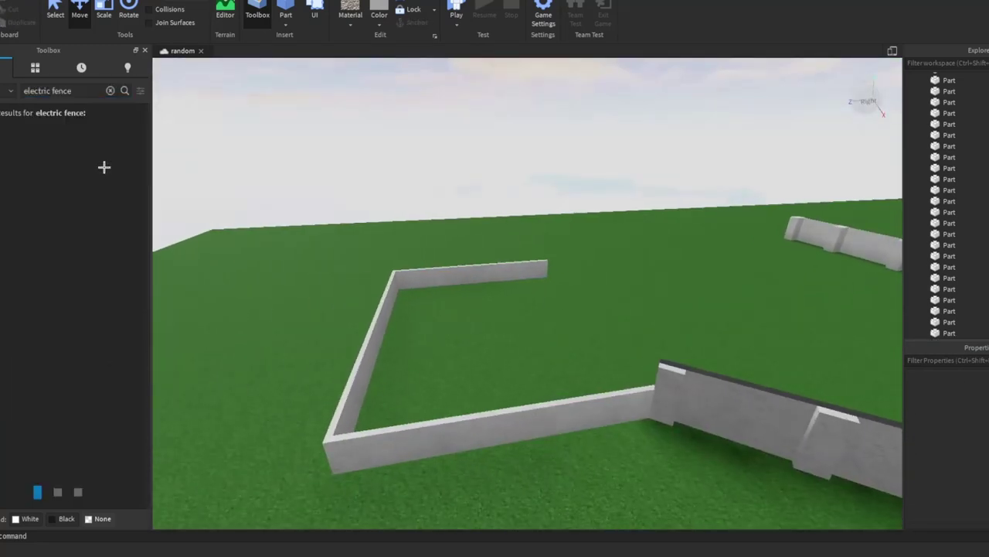
left_click(74, 437)
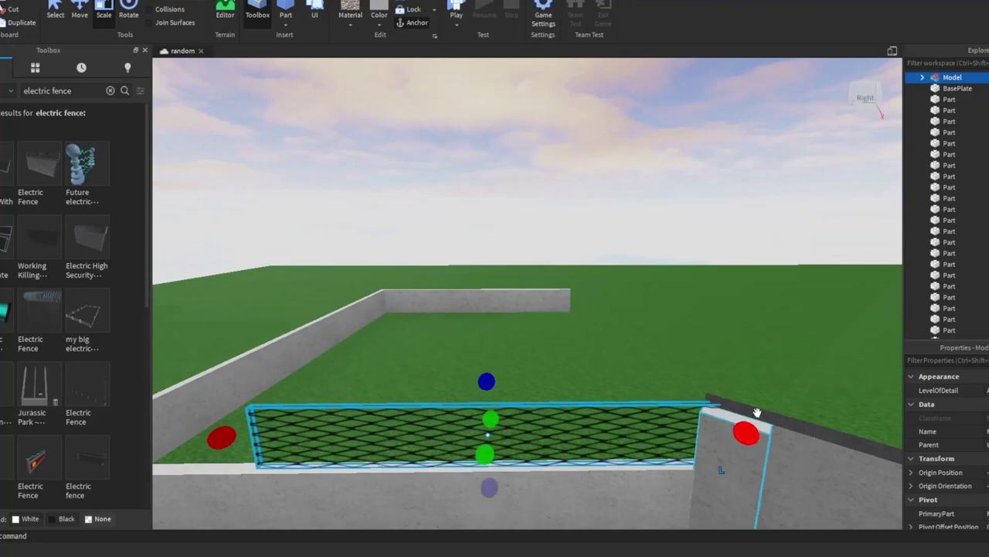
right_click_drag(757, 413, 480, 276)
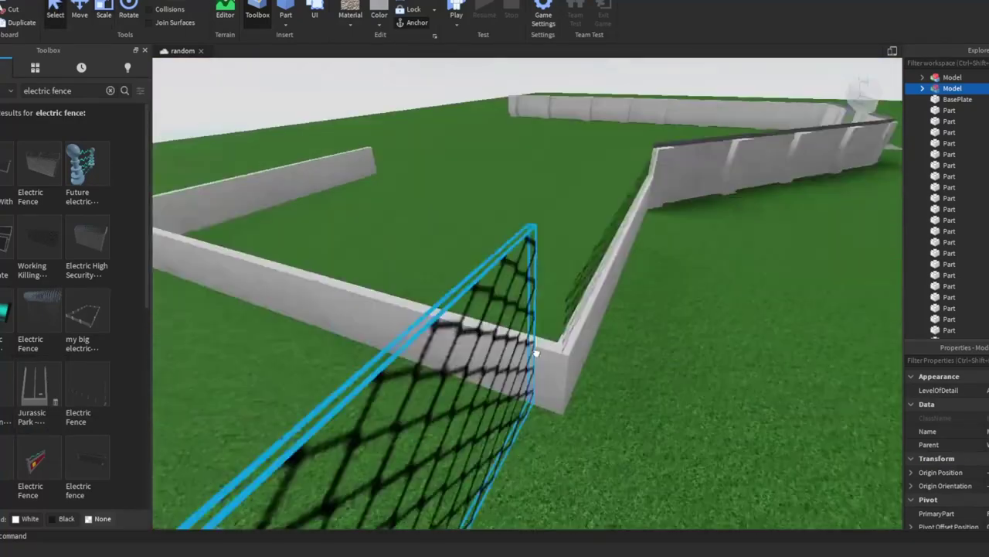
Place a second electric fence on the adjoining low wall and adjust the first fence to meet it at the corner
key("ctrl+2")
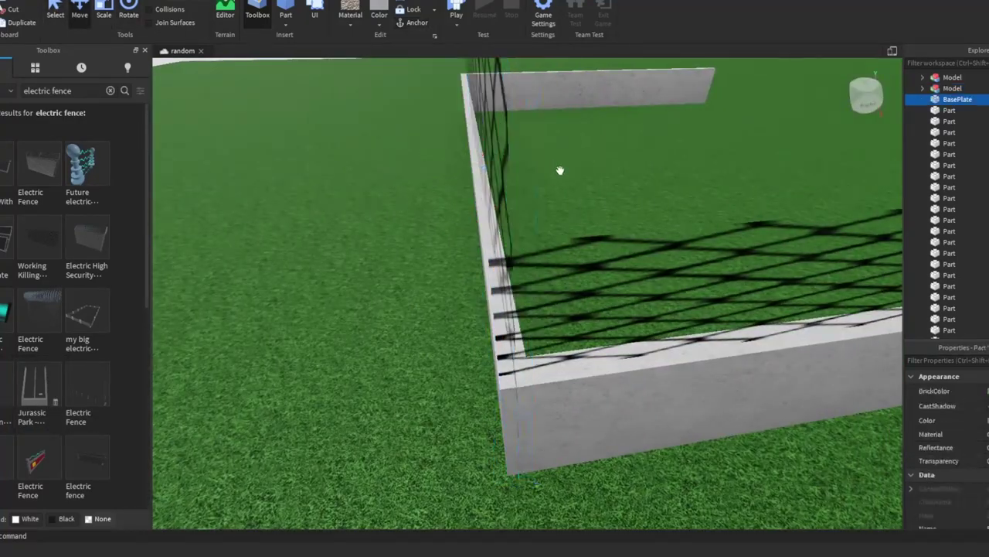
key("ctrl+4")
key("ctrl+3")
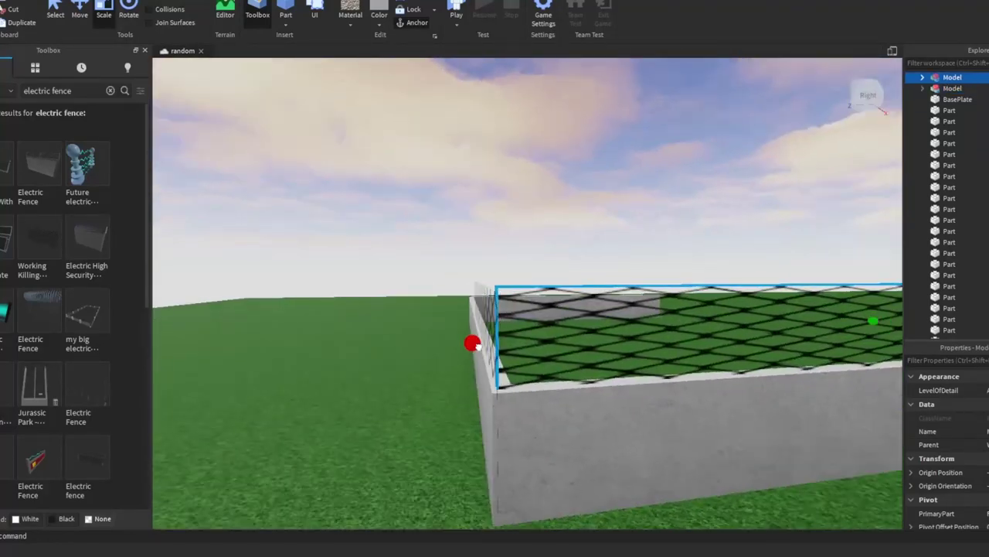
left_click(584, 206)
left_click(440, 324)
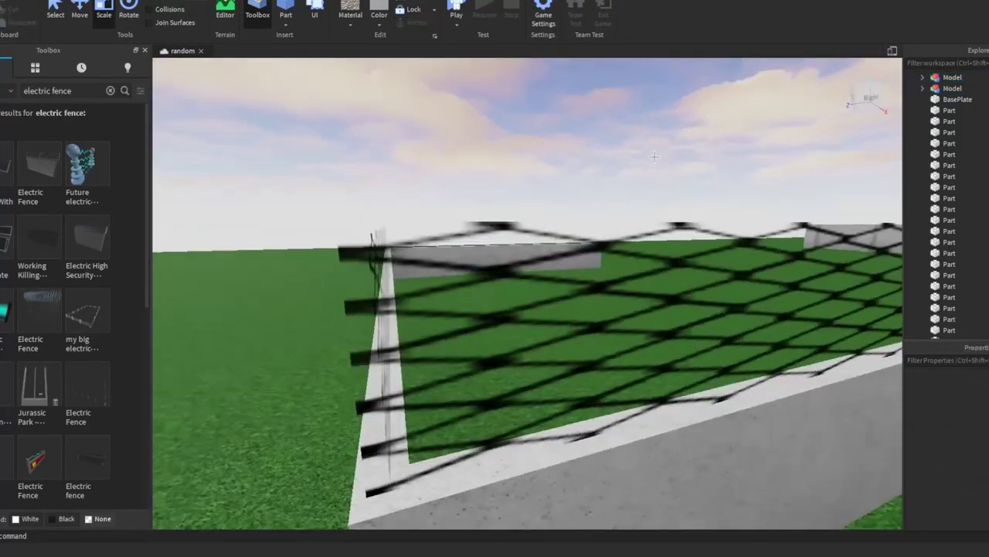
Fit the second electric fence to the far corner of its wall and add a fence along the third low wall
left_click(654, 157)
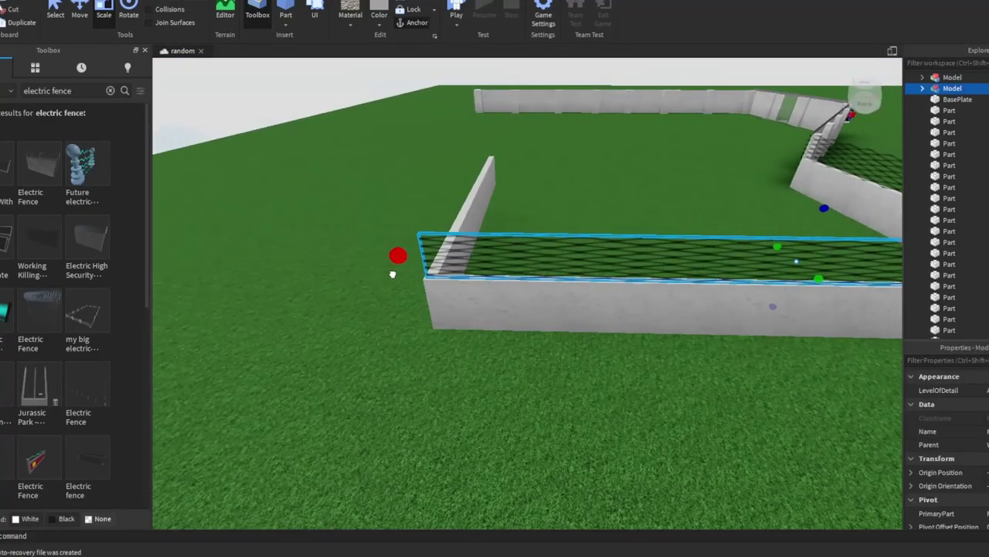
scroll(398, 255, "up", 5)
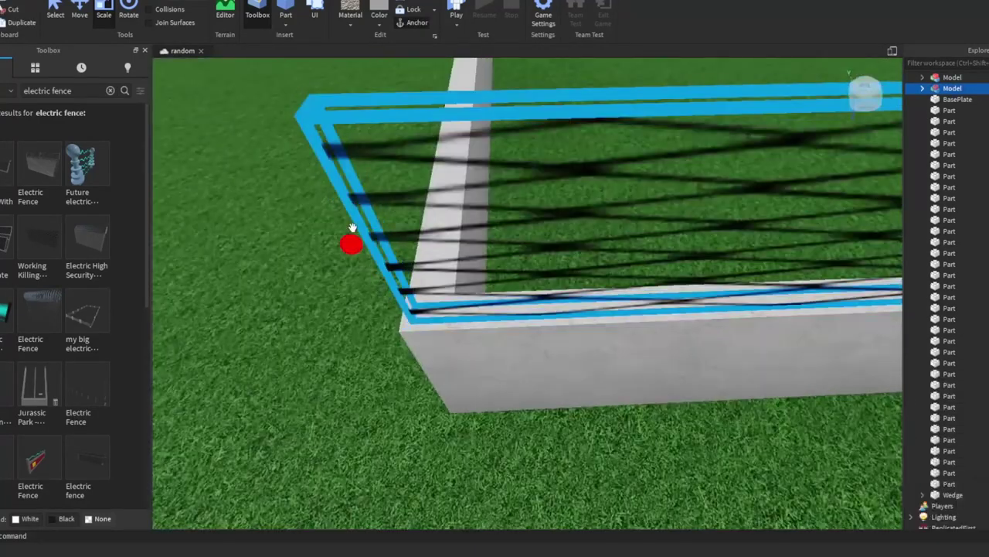
left_click(527, 171)
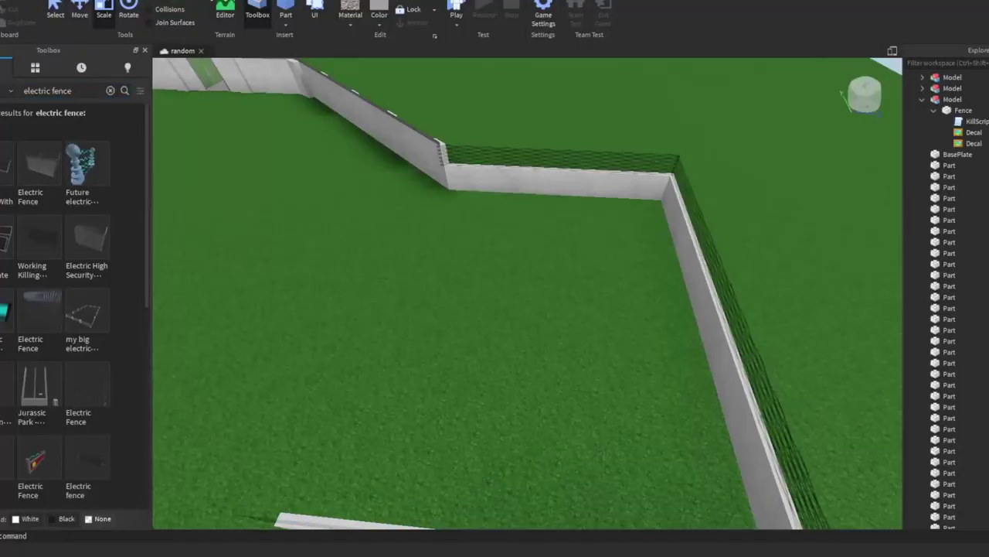
scroll(68, 349, "down", 3)
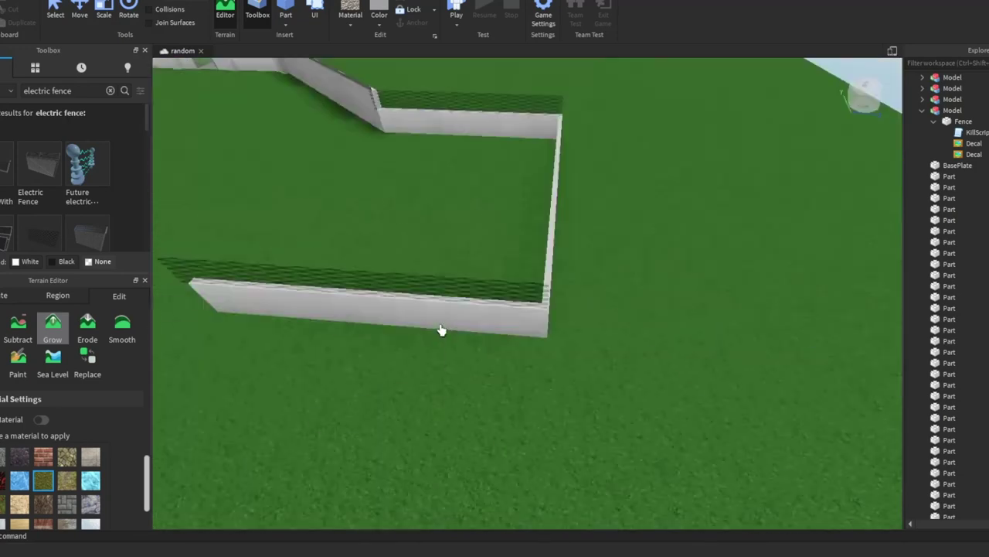
Try the terrain Subtract brush at size 6 around the edge of the baseplate, with all workspace objects selected
scroll(440, 330, "down", 5)
scroll(276, 415, "up", 5)
left_click(17, 324)
scroll(386, 438, "down", 10)
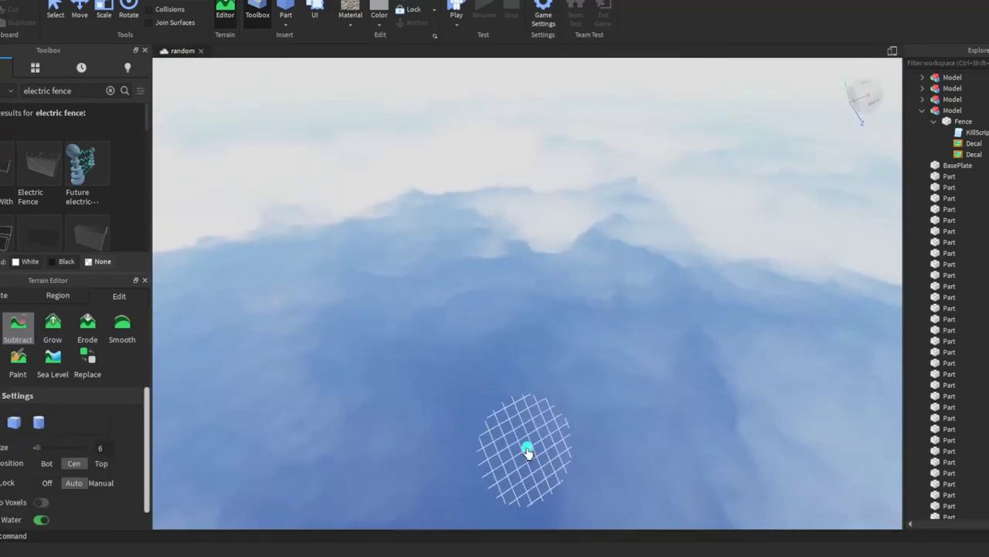
scroll(581, 135, "up", 8)
scroll(310, 97, "down", 10)
key("ctrl+a")
scroll(581, 294, "up", 5)
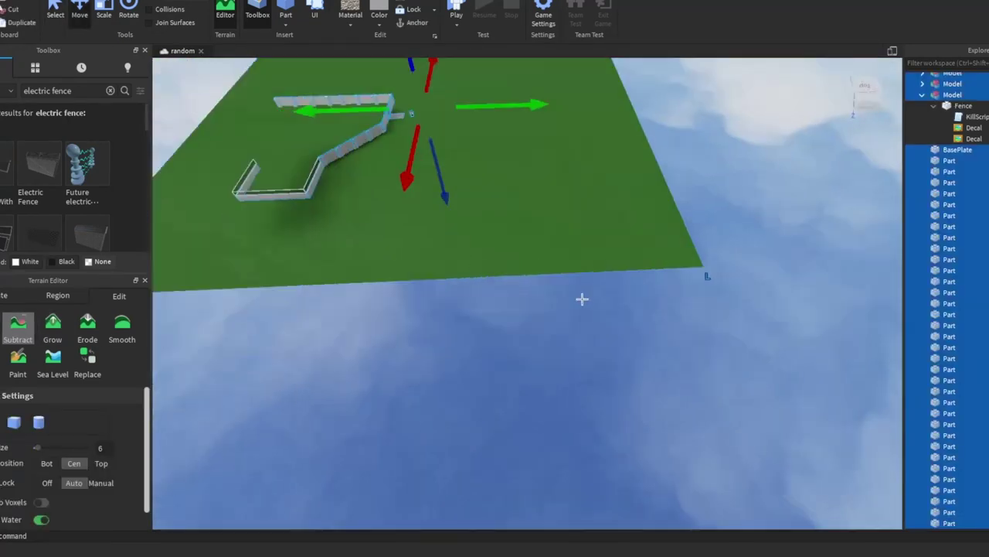
scroll(287, 386, "down", 3)
scroll(400, 317, "up", 10)
scroll(400, 317, "down", 10)
left_click(221, 309)
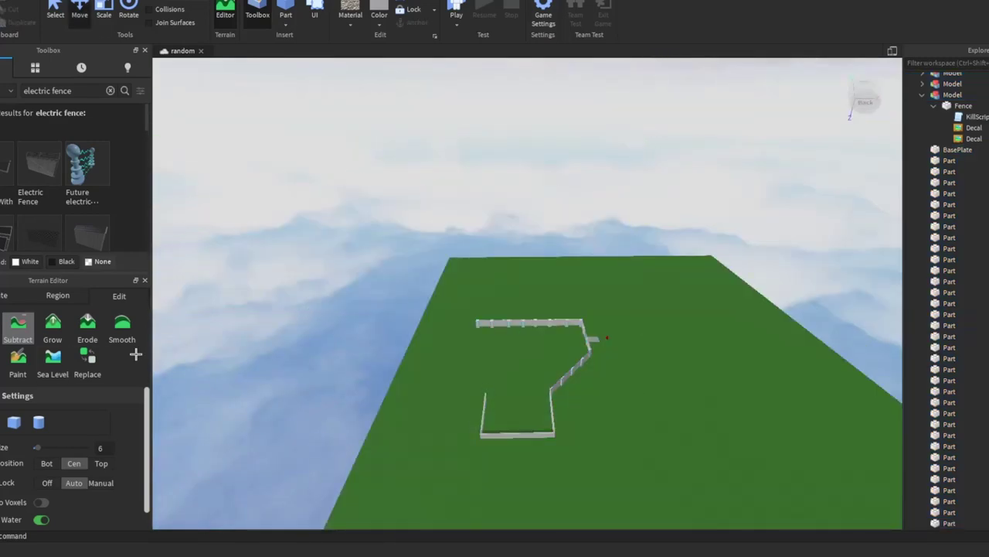
scroll(510, 394, "up", 8)
scroll(366, 328, "down", 8)
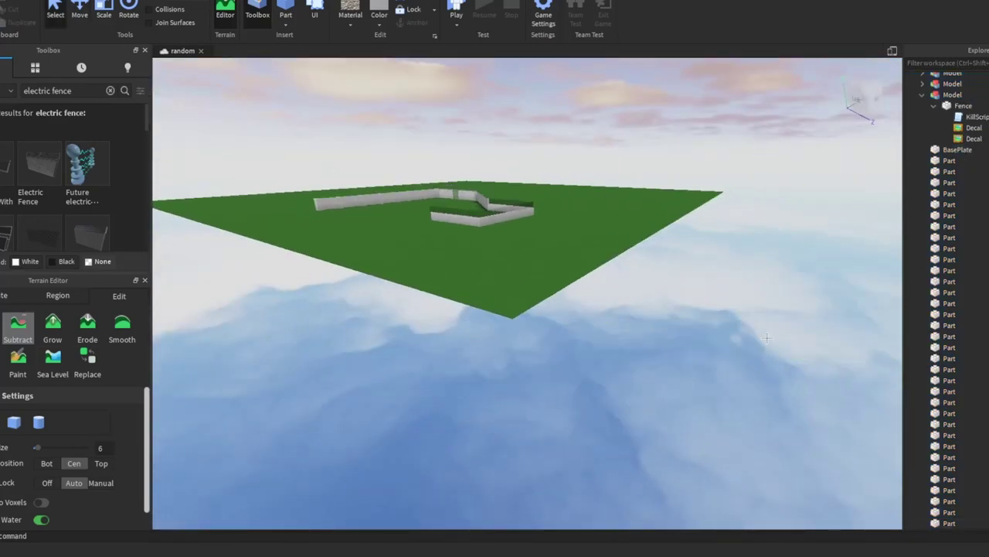
key("ctrl+a")
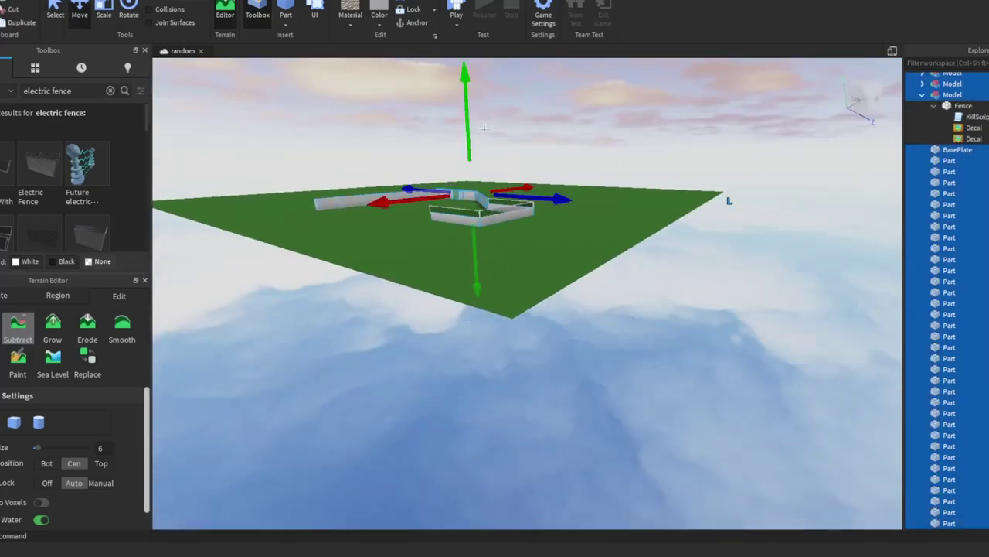
Try the terrain Grow brush at size 6 and strength 1 beyond the edge of the baseplate
left_click(52, 324)
scroll(512, 313, "up", 5)
scroll(513, 314, "down", 5)
left_click_drag(318, 71, 847, 362)
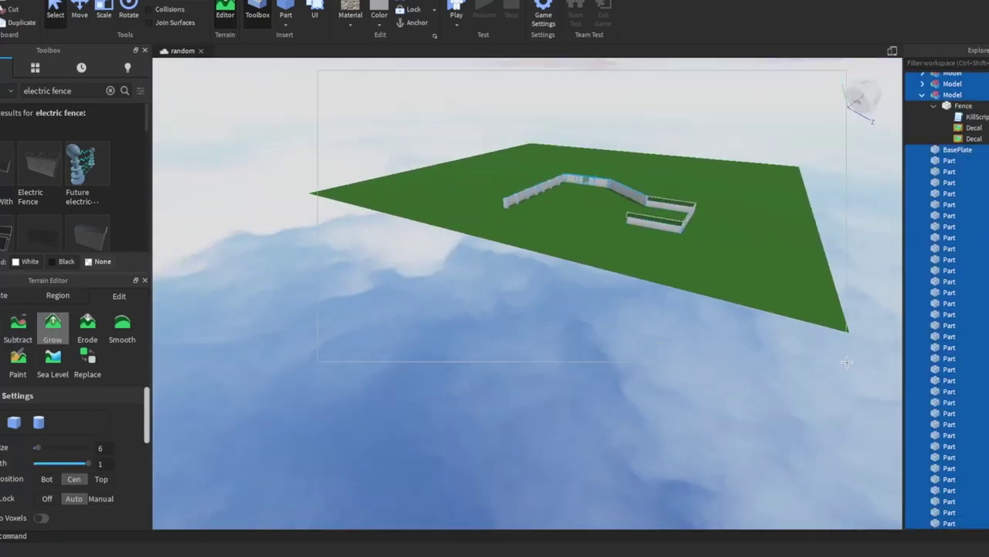
left_click(653, 120)
scroll(601, 223, "down", 3)
scroll(610, 252, "up", 8)
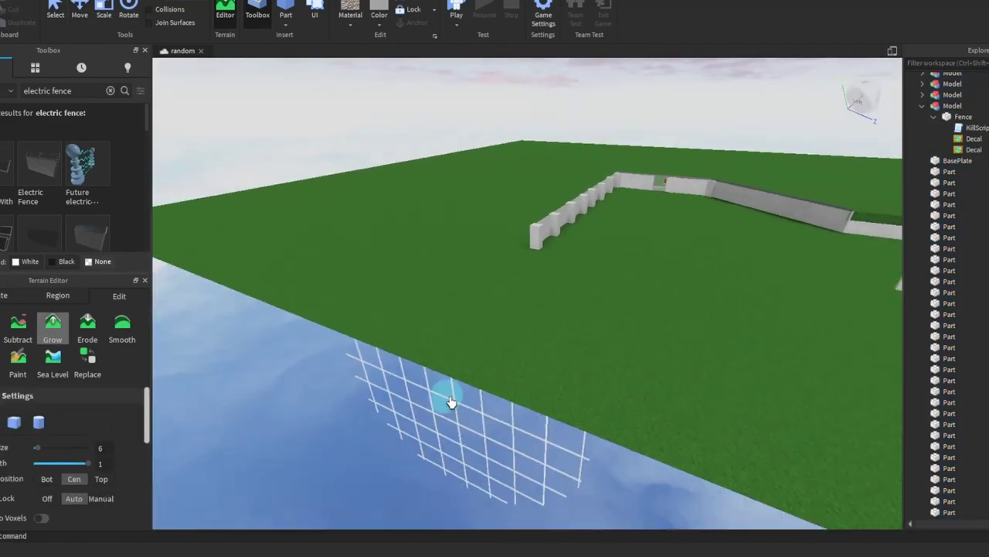
scroll(610, 188, "down", 4)
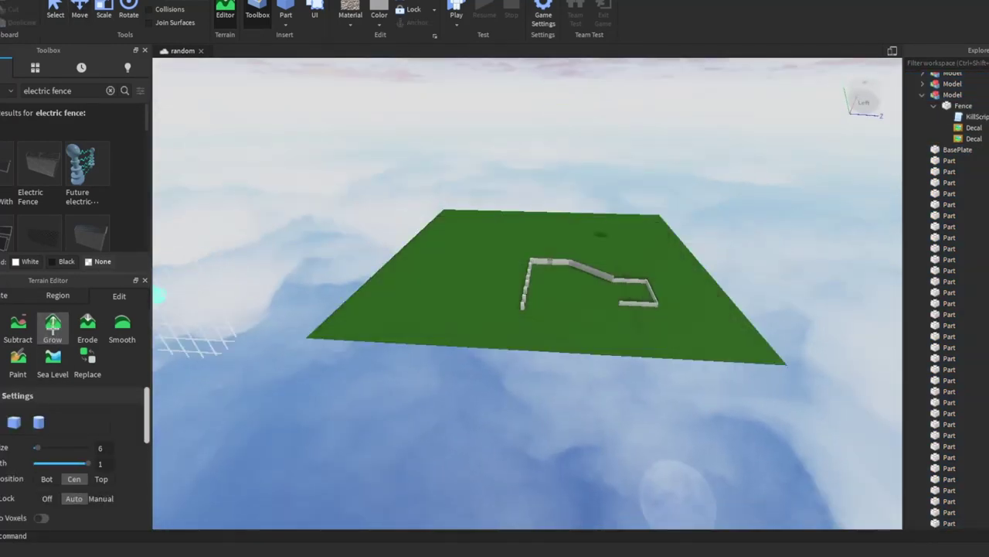
scroll(447, 291, "up", 5)
right_click_drag(458, 133, 457, 133)
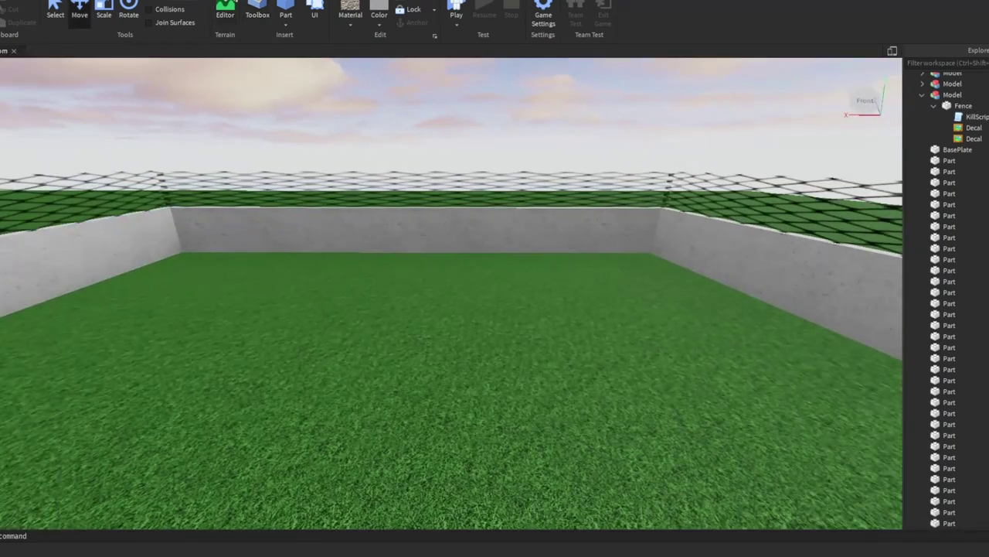
Reopen the Toolbox and search it for "dirt"
left_click(258, 14)
left_click(71, 90)
type("elecdirt")
key("Return")
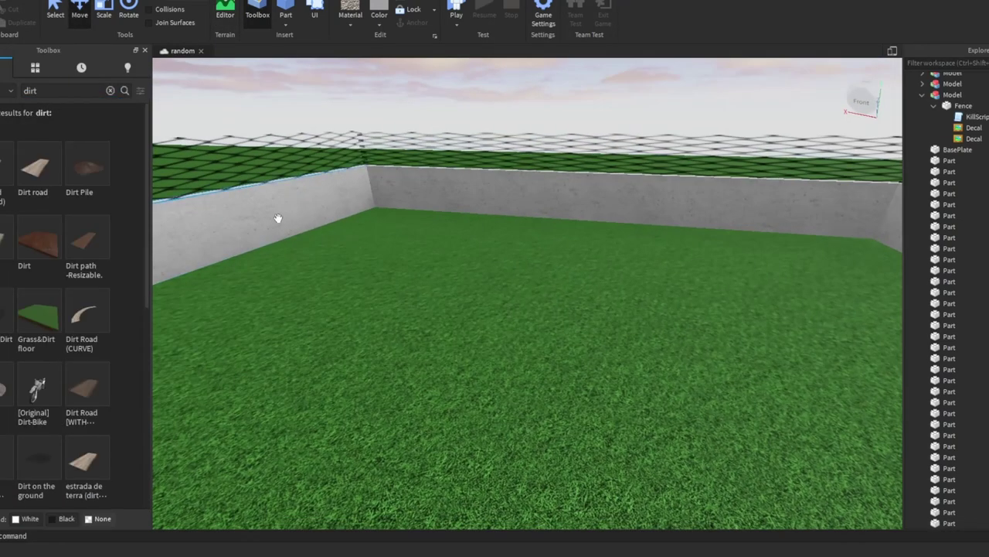
Insert the Dirt part inside the fenced low walls and stretch it to cover the enclosure's floor
left_click_drag(39, 244, 468, 259)
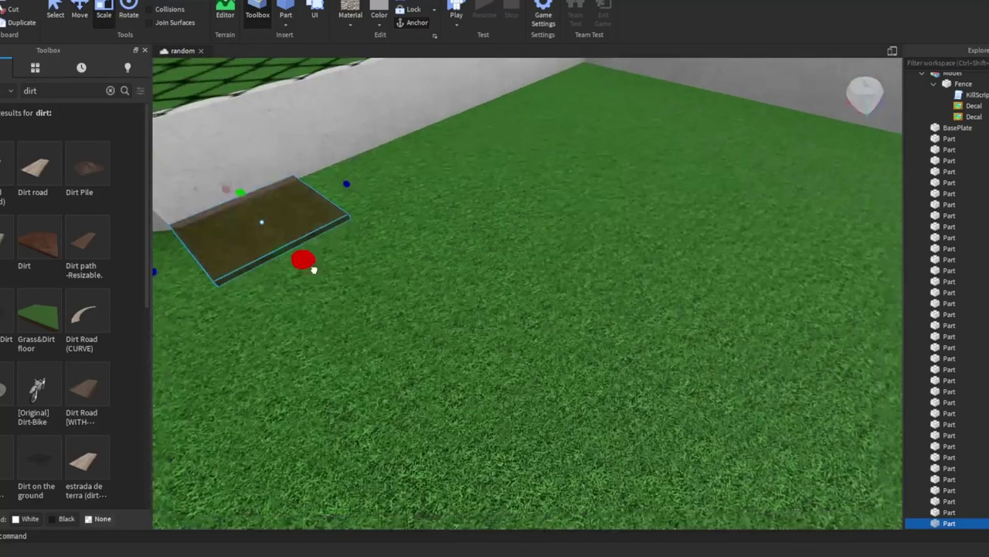
left_click_drag(303, 260, 552, 214)
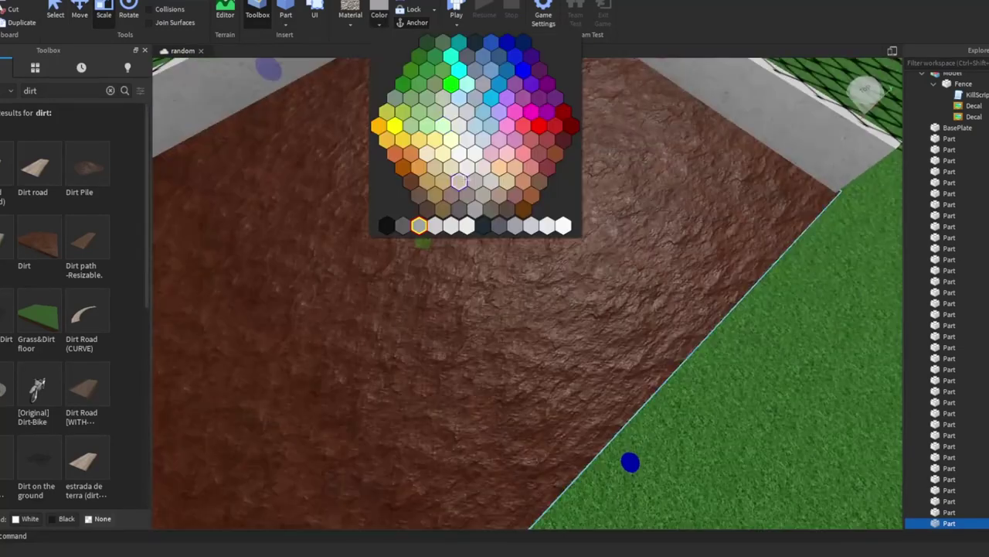
Recolour the enclosure's dirt floor to a dark brown that matches the dirt pile
left_click(409, 177)
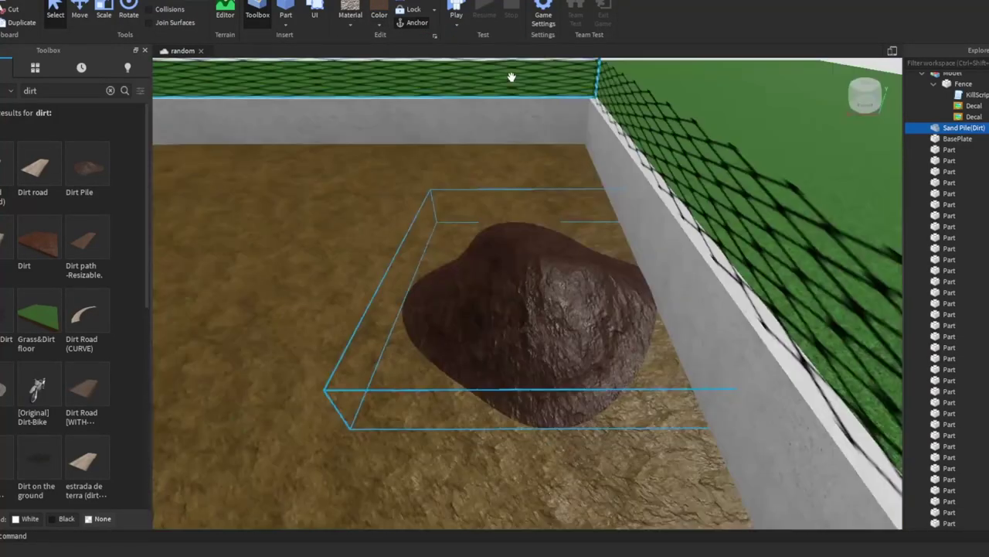
left_click(385, 273)
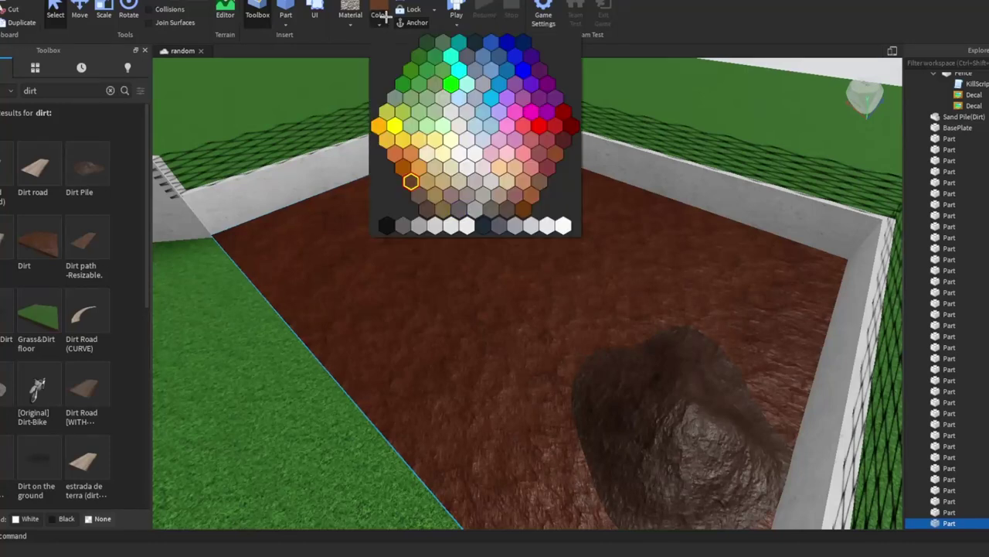
left_click(571, 342)
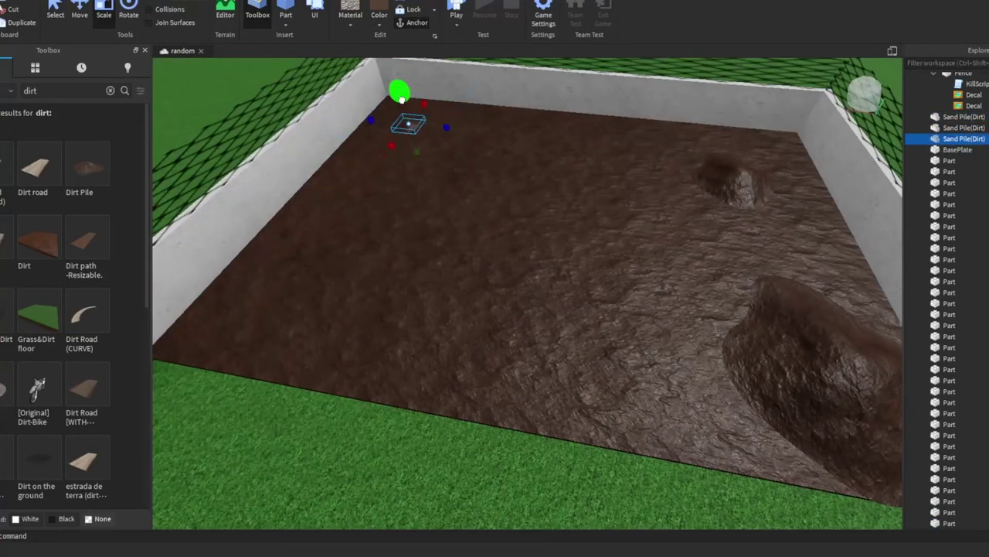
Scatter duplicates of the dirt pile in different sizes across the enclosure's dirt floor
scroll(526, 294, "down", 5)
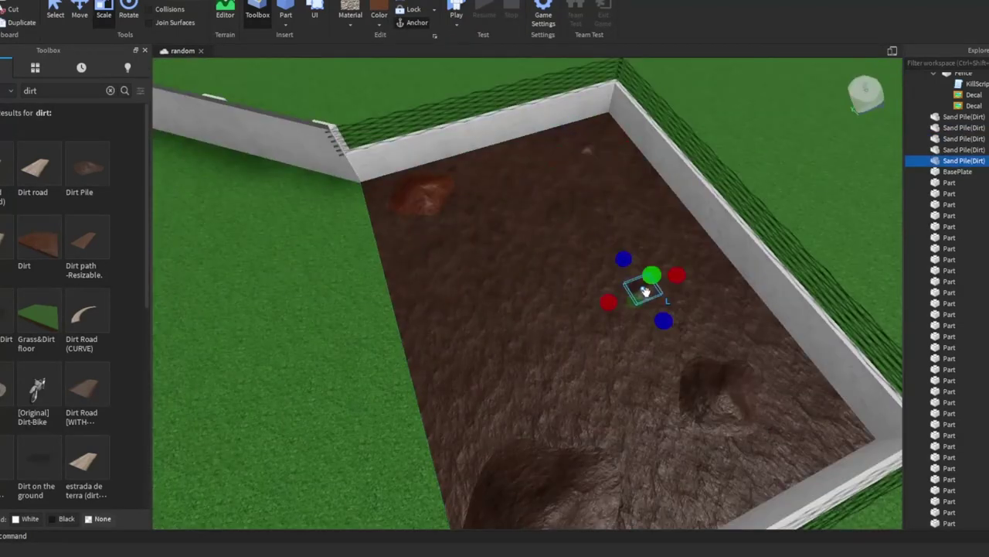
key("ctrl+d")
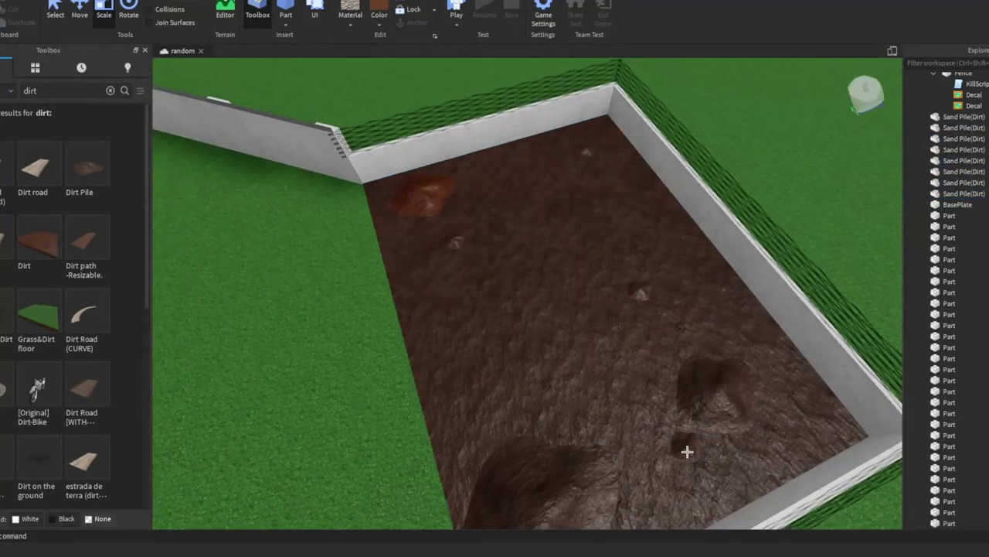
scroll(688, 451, "down", 5)
Search the Toolbox for "rocks"
left_click(41, 89)
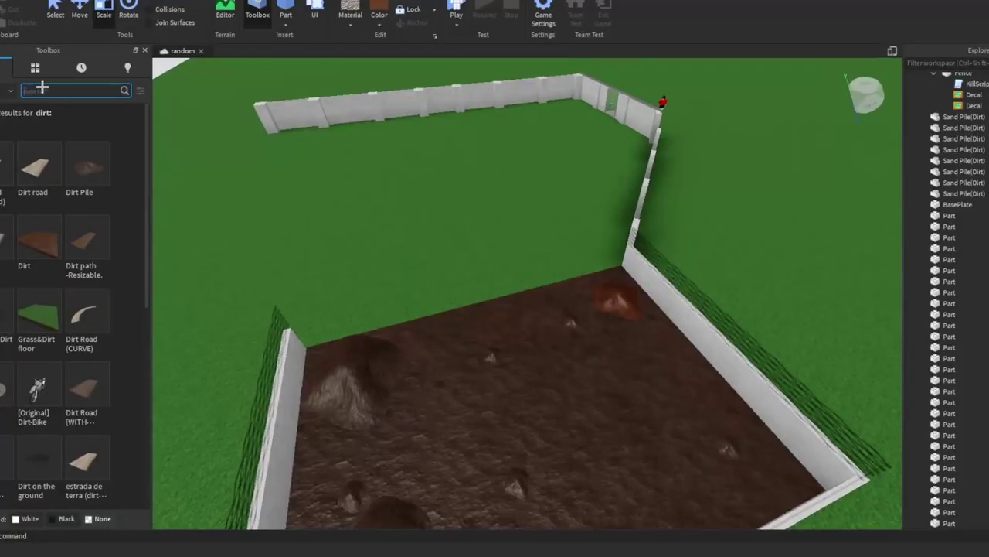
type("rocks")
key("Return")
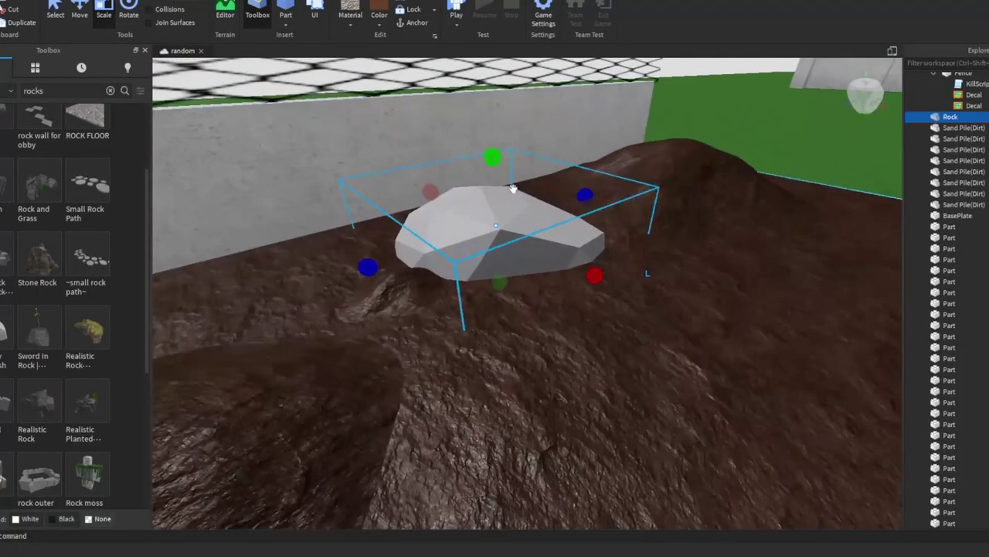
Give the rock standing between the dirt piles the Slate material
left_click(378, 23)
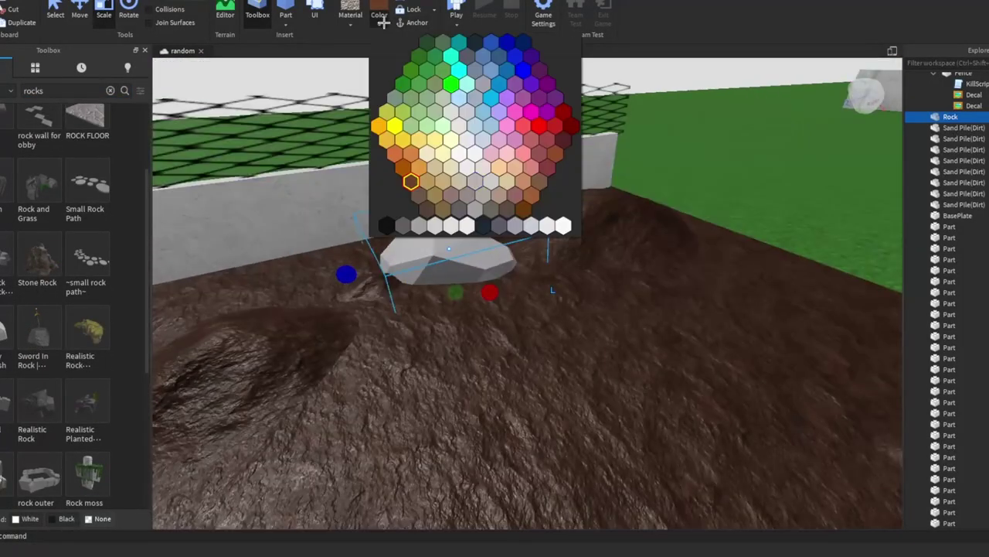
left_click(350, 24)
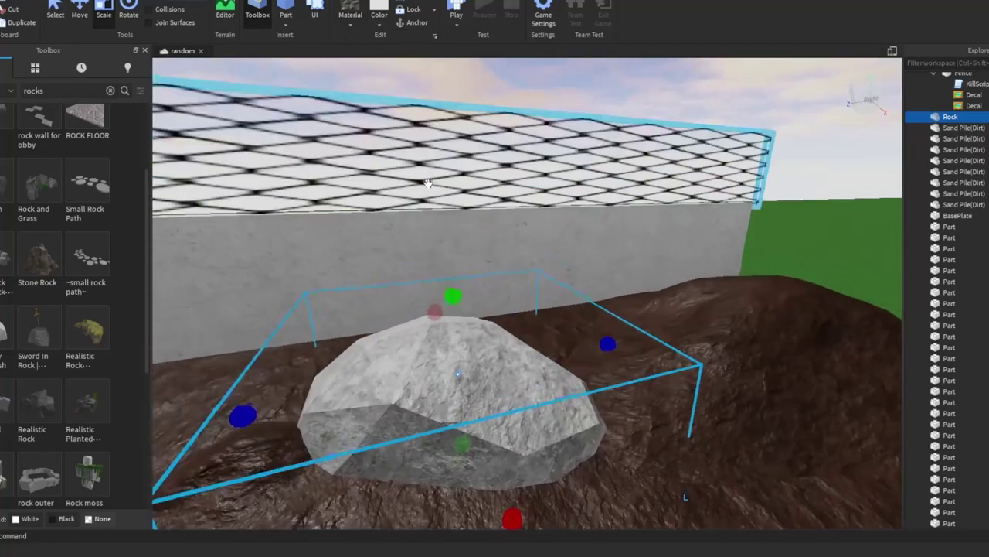
left_click(350, 24)
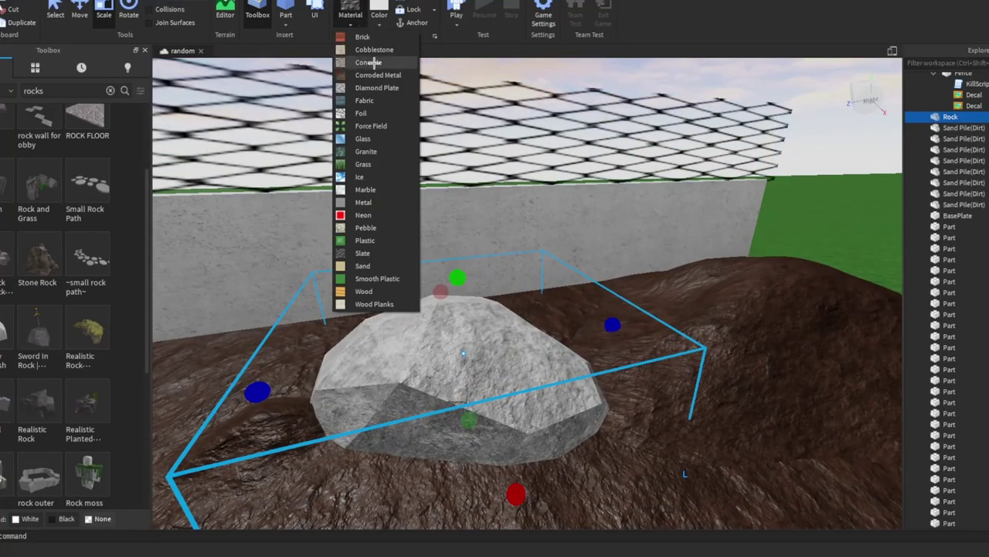
left_click(331, 35)
left_click(351, 24)
left_click(392, 256)
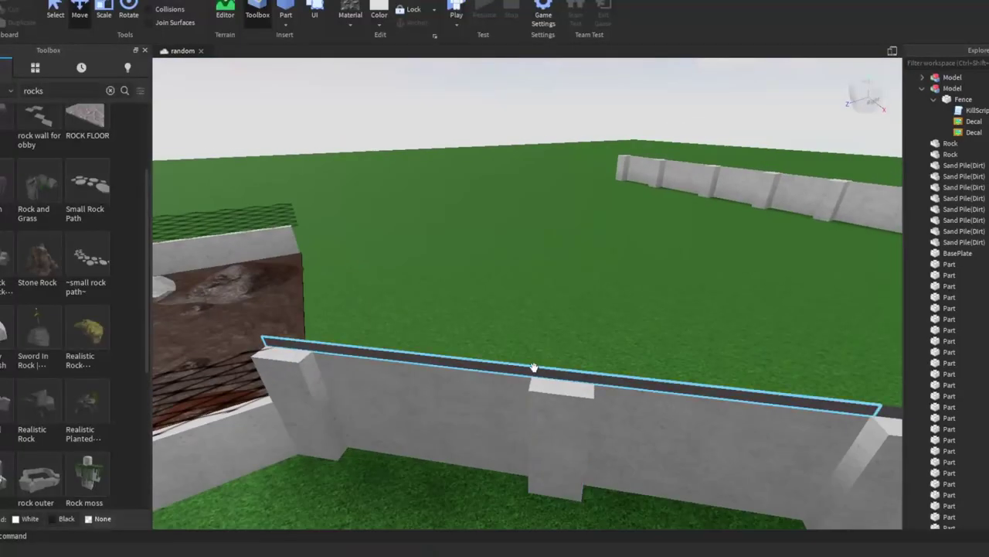
Make a short cap from a copy of the side wall's dark top trim and duplicate it onto the wall's pillars
left_click(534, 367)
key("w")
key("d")
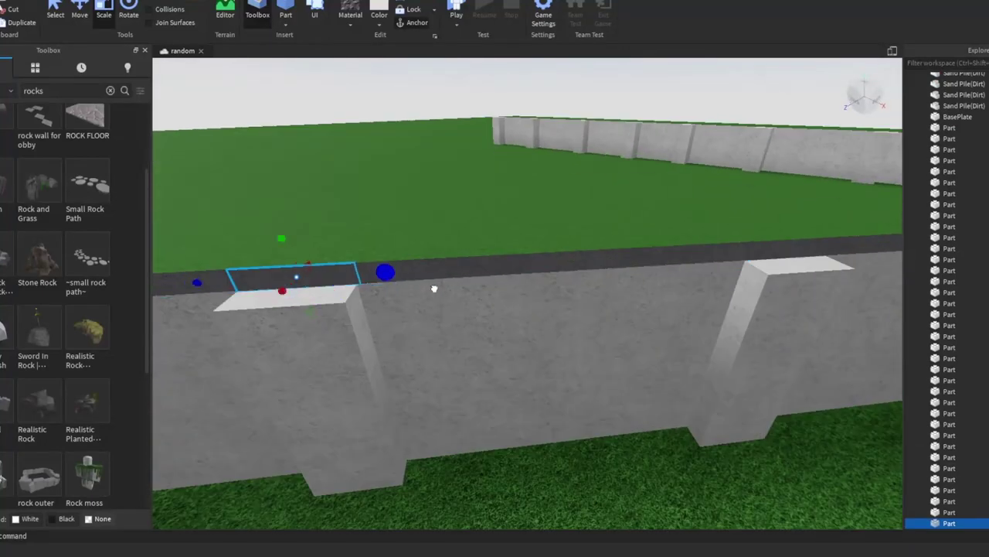
key("f")
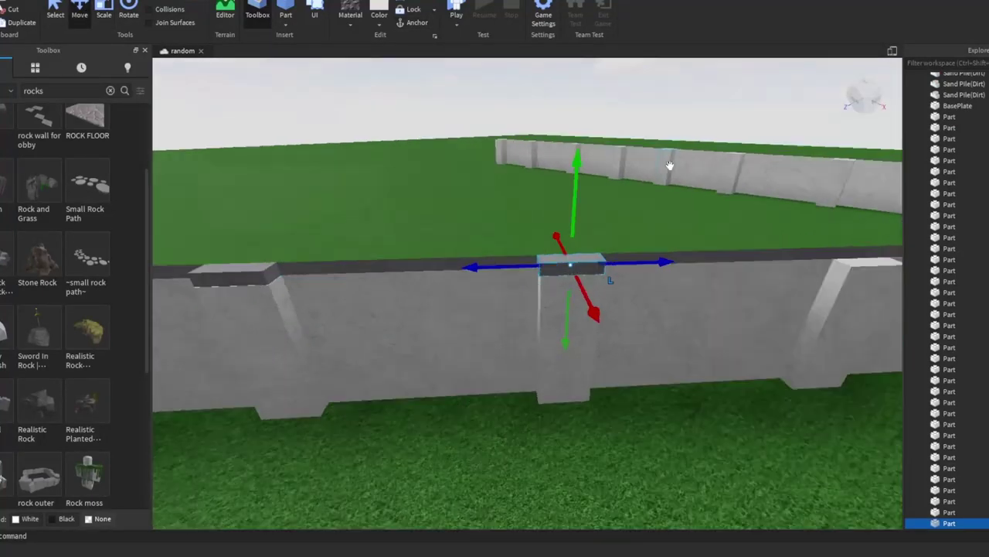
scroll(652, 158, "up", 5)
key("s")
key("ctrl+d")
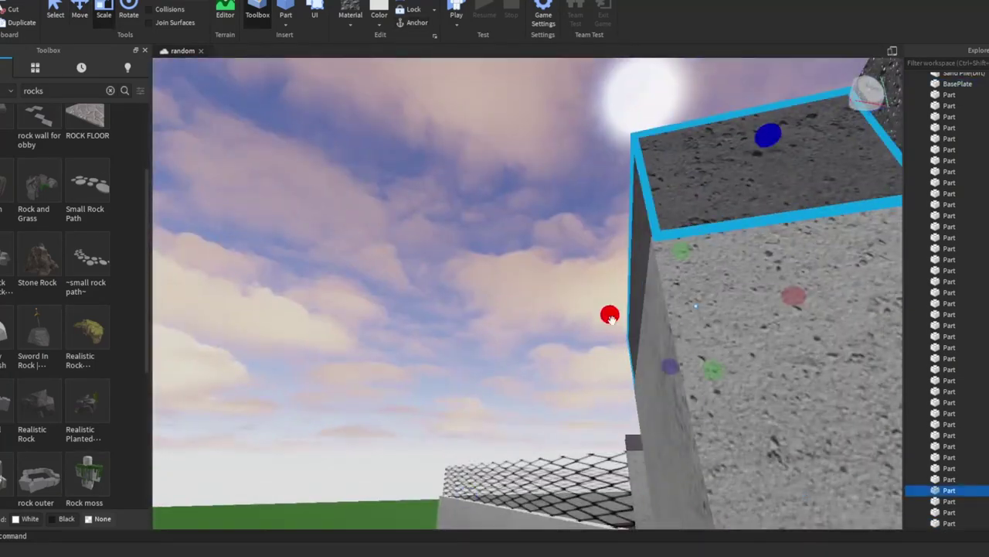
Fit the pillar cap's width and duplicate it along the side wall as far as the corner pillar
scroll(610, 317, "down", 6)
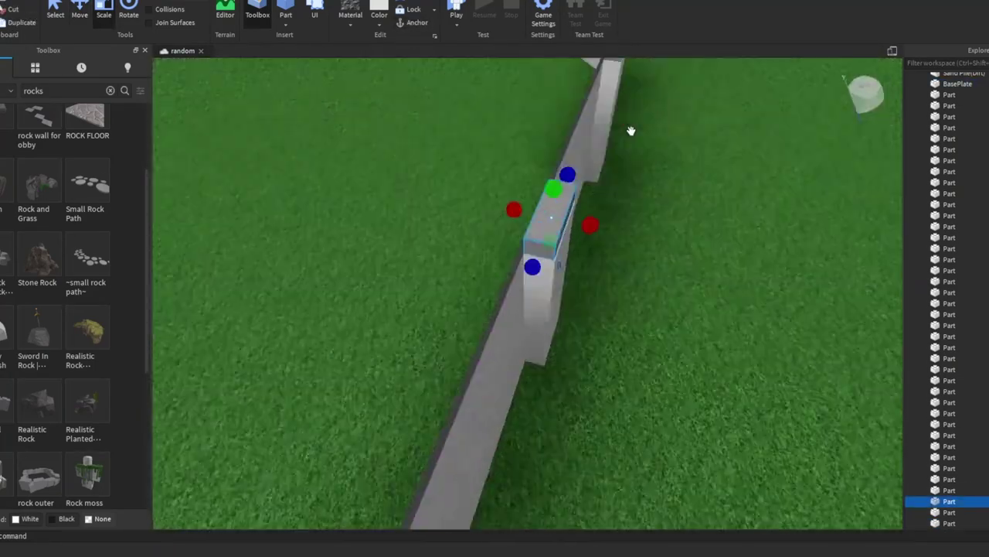
scroll(630, 130, "up", 5)
right_click_drag(567, 108, 468, 160)
scroll(523, 123, "down", 3)
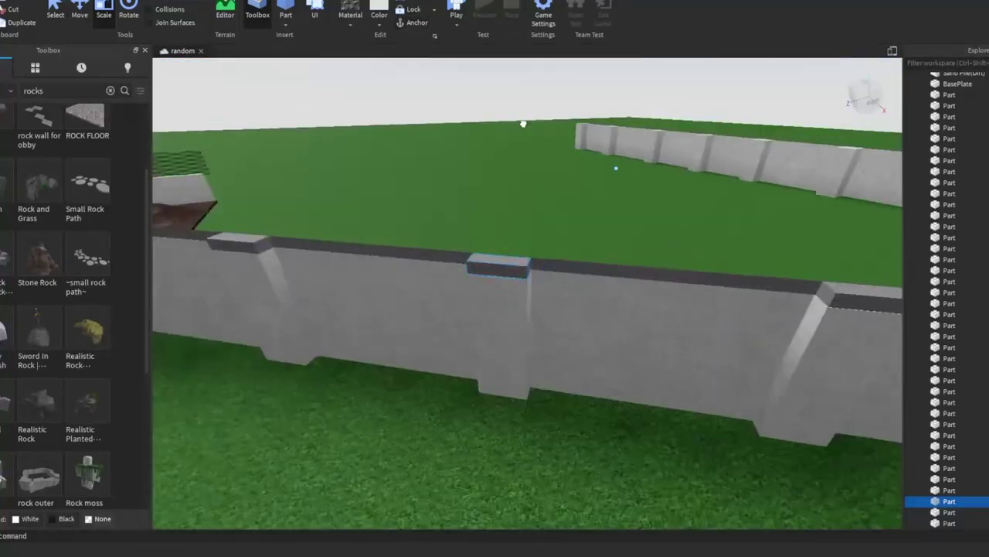
key("ctrl+d")
scroll(560, 213, "up", 3)
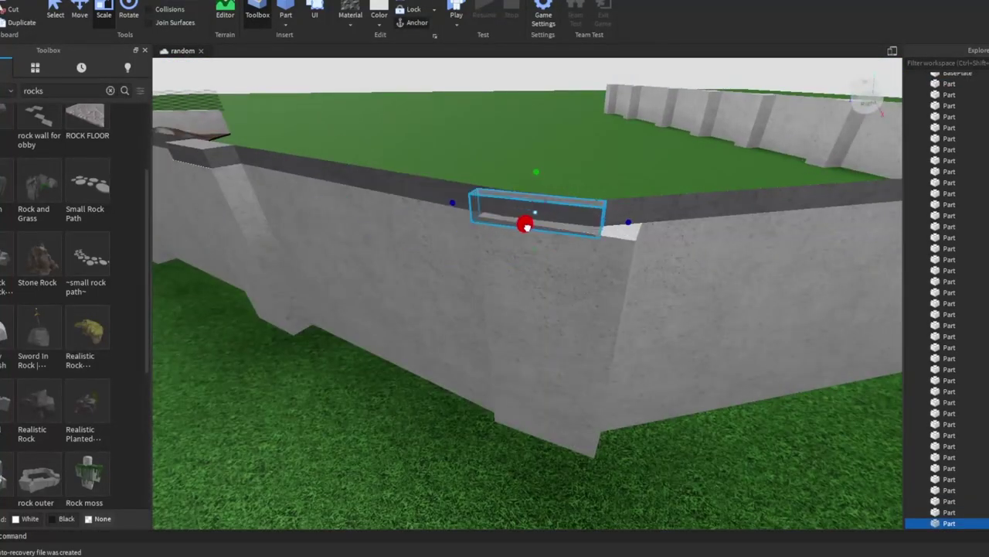
Rotate and scale a copy of the dark cap onto the pillar next to the entrance door
key("ctrl+4")
key("ctrl+4")
right_click_drag(589, 205, 441, 176)
key("ctrl+3")
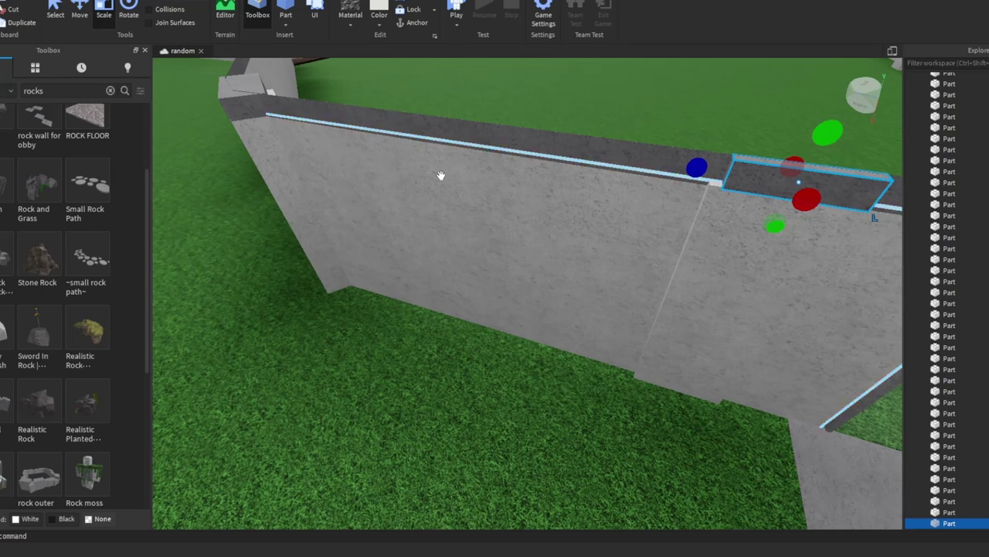
Move, rotate and scale further dark caps onto the entrance wall's remaining pillars, including its end pillar
right_click_drag(440, 175, 835, 237)
key("ctrl+2")
key("ctrl+4")
key("ctrl+3")
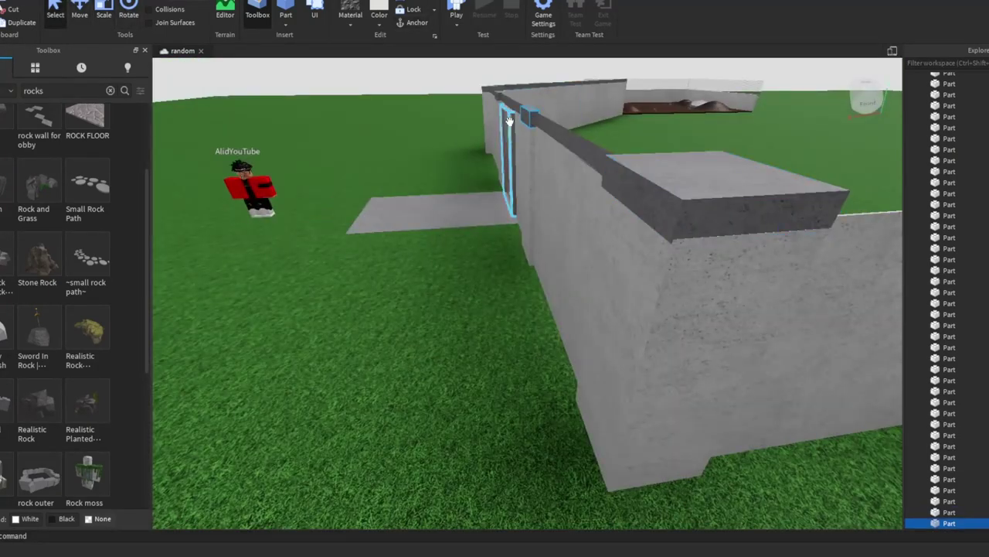
Start a tall wall across the dirt enclosure's open side and rotate a copy of the glass door for it
right_click_drag(509, 121, 552, 302)
left_click(309, 224)
left_click(438, 232)
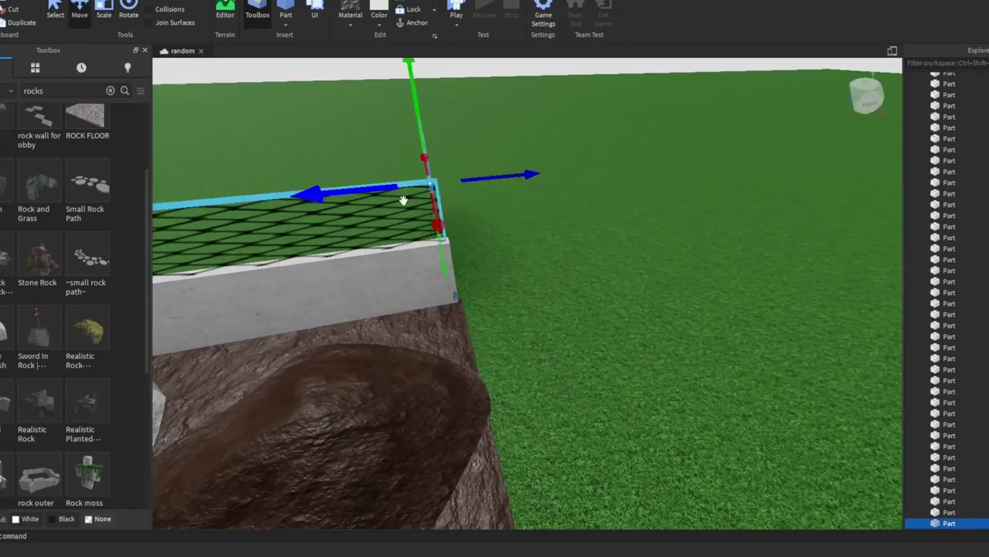
right_click_drag(403, 200, 433, 278)
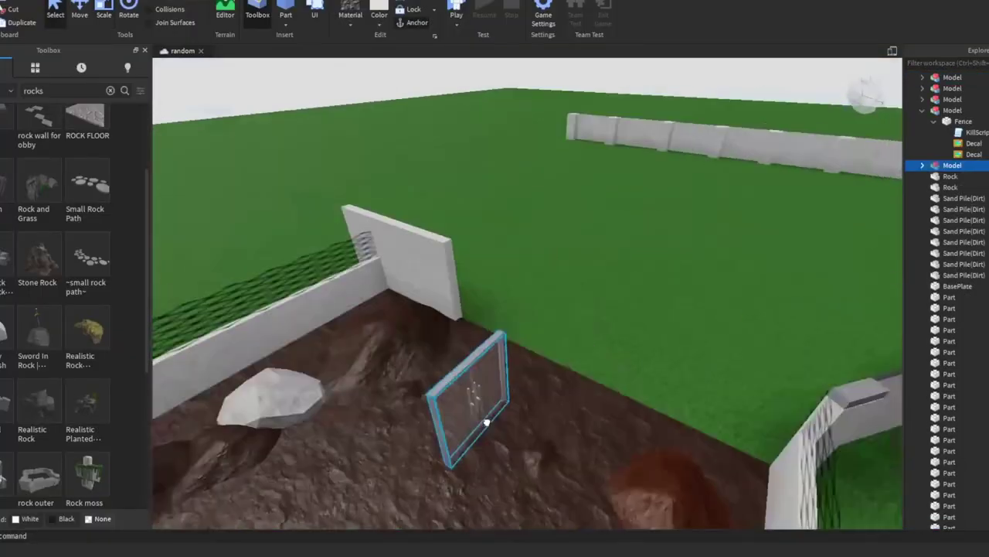
key("ctrl+4")
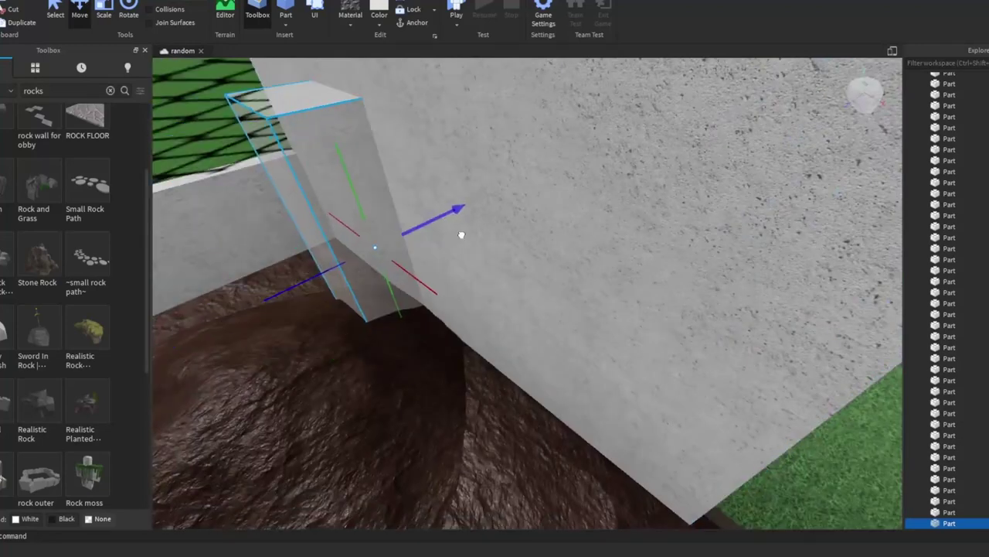
Place concrete pillars along the dirt enclosure's new wall, on both sides of its glass door
right_click_drag(461, 235, 535, 359)
scroll(480, 58, "down", 3)
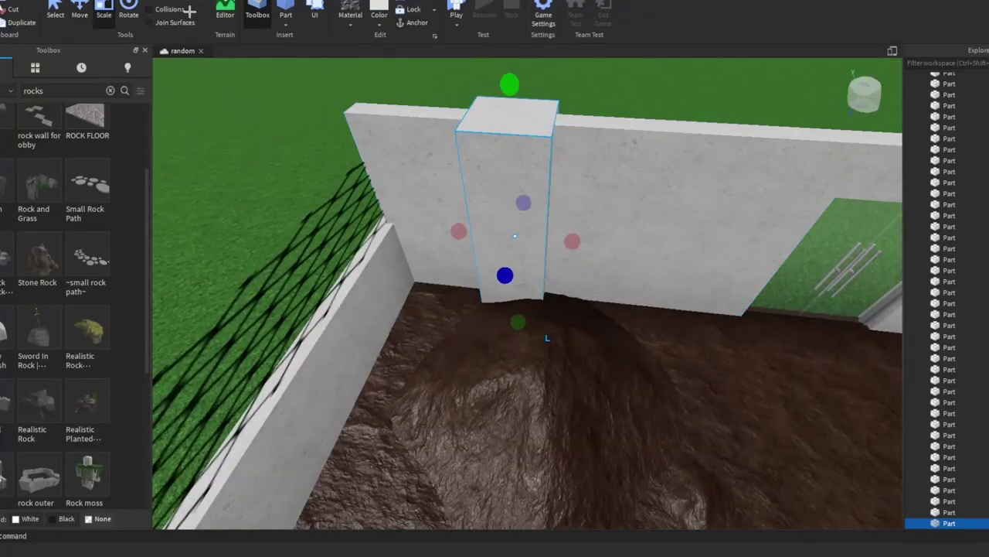
right_click_drag(811, 265, 790, 277)
scroll(790, 278, "down", 3)
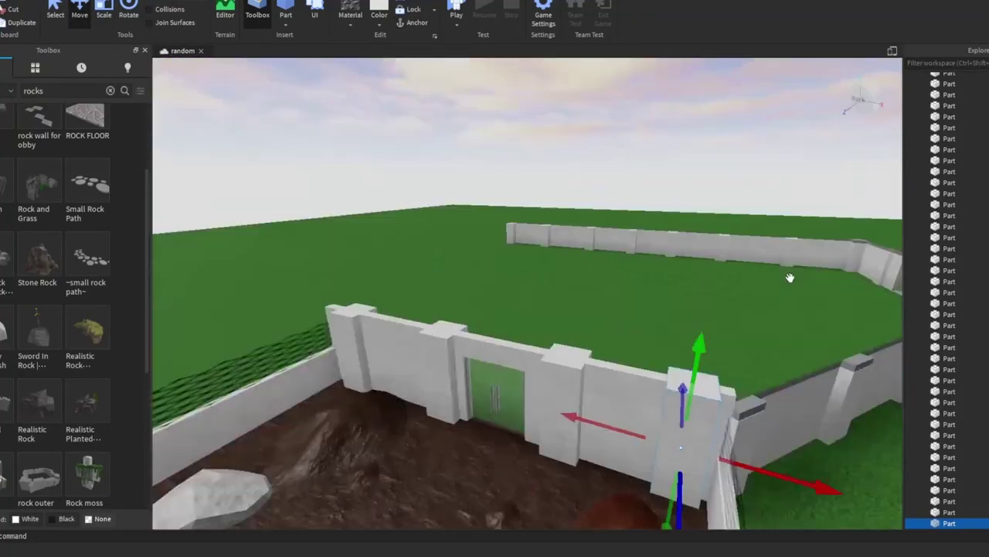
scroll(647, 166, "up", 5)
right_click_drag(647, 167, 459, 276)
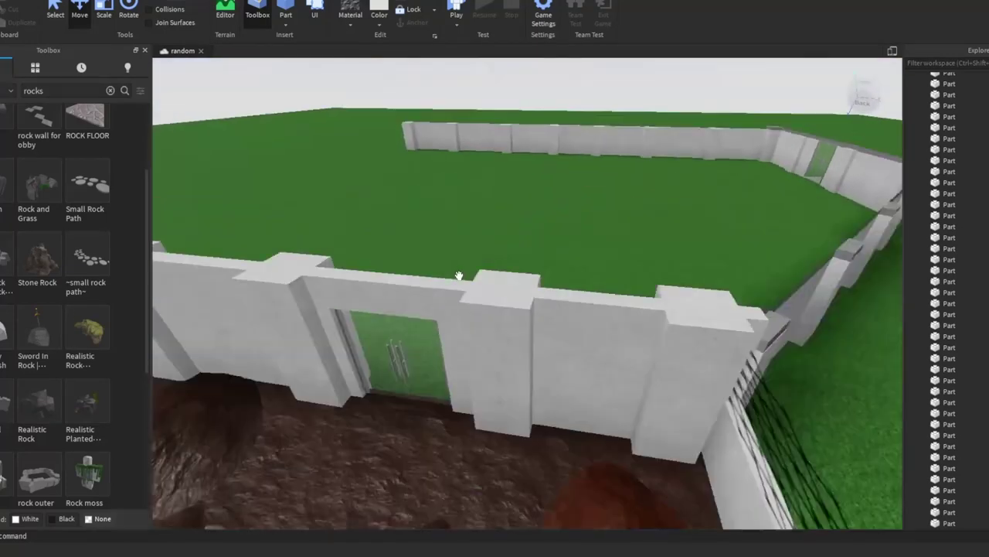
Add dark trim along the top of the enclosure's door wall and caps on its pillars
scroll(508, 313, "up", 5)
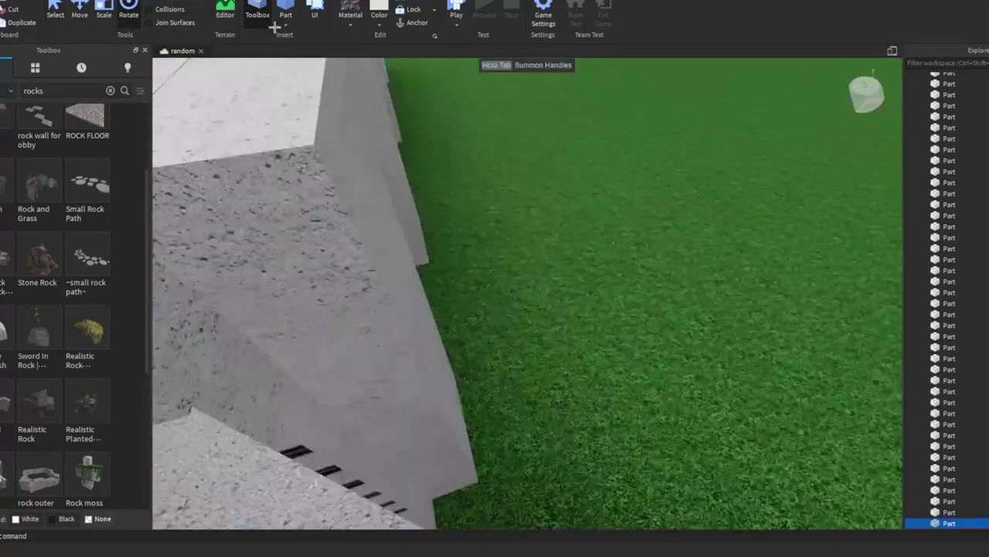
right_click_drag(508, 313, 615, 304)
scroll(523, 417, "down", 3)
right_click_drag(522, 417, 647, 190)
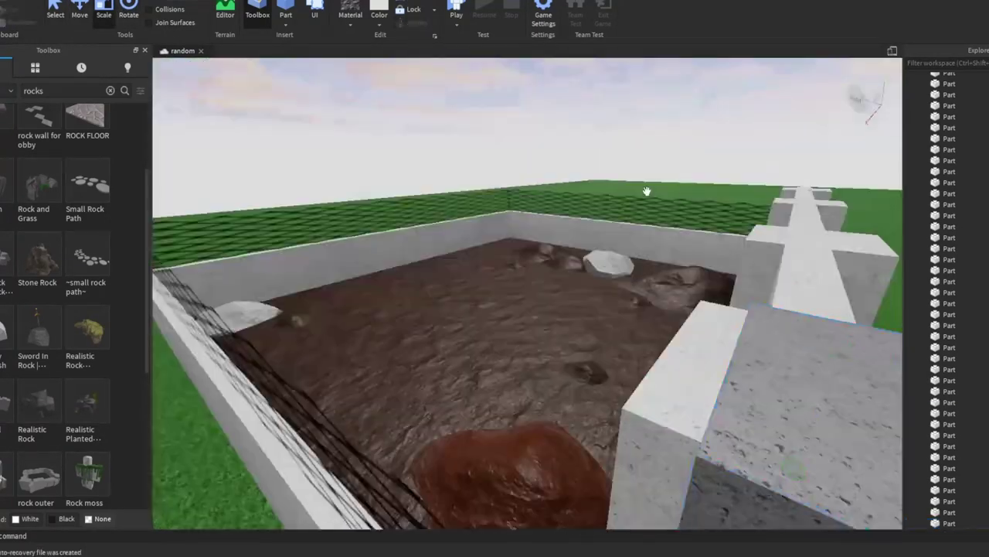
right_click_drag(716, 365, 644, 415)
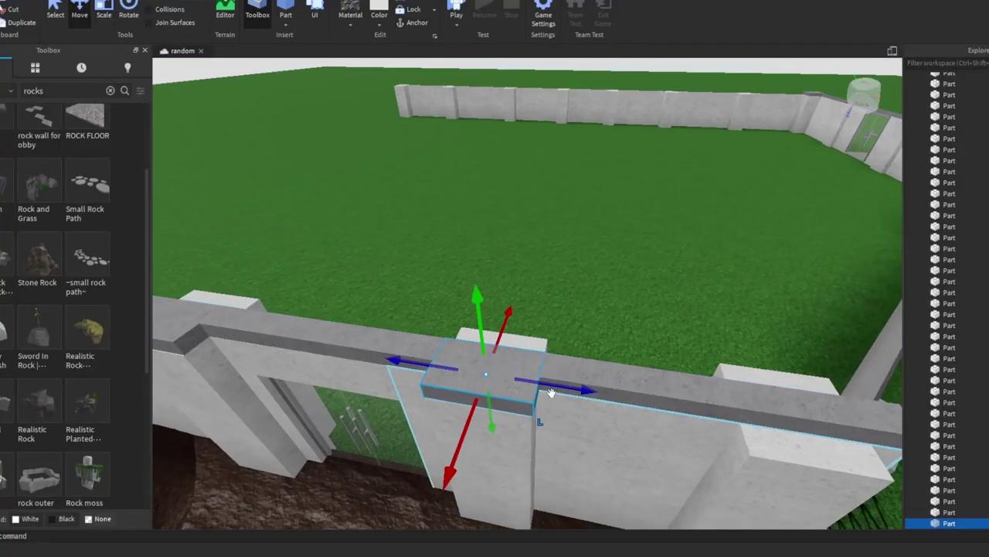
right_click_drag(664, 399, 636, 150)
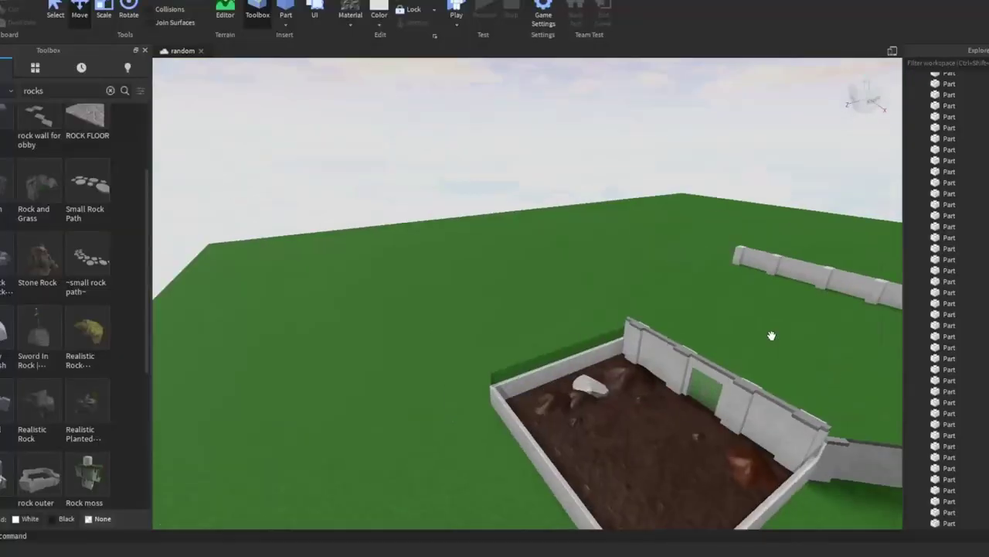
Lower the side wall's panels between the pillars to leave openings, and search the Toolbox for "bars"
scroll(771, 335, "down", 3)
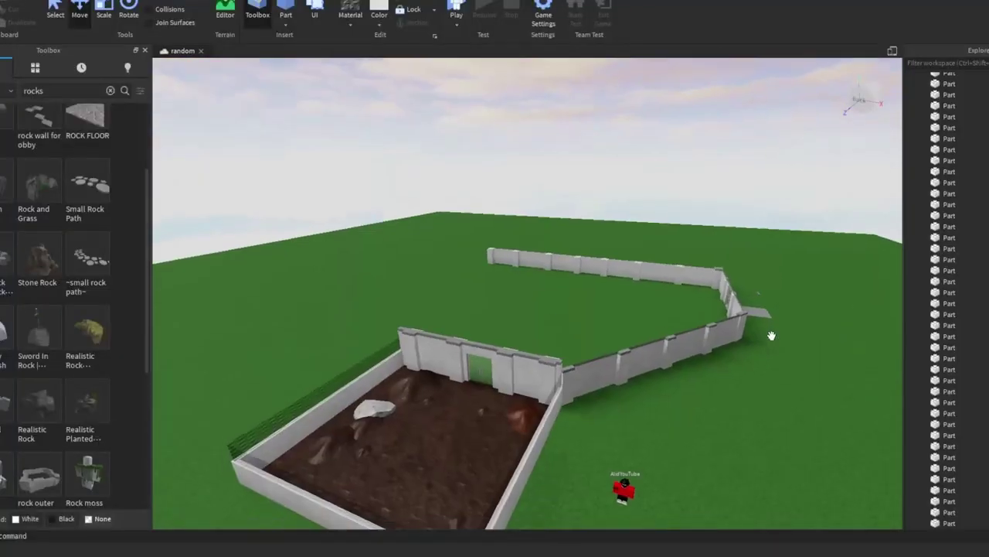
right_click_drag(771, 336, 633, 363)
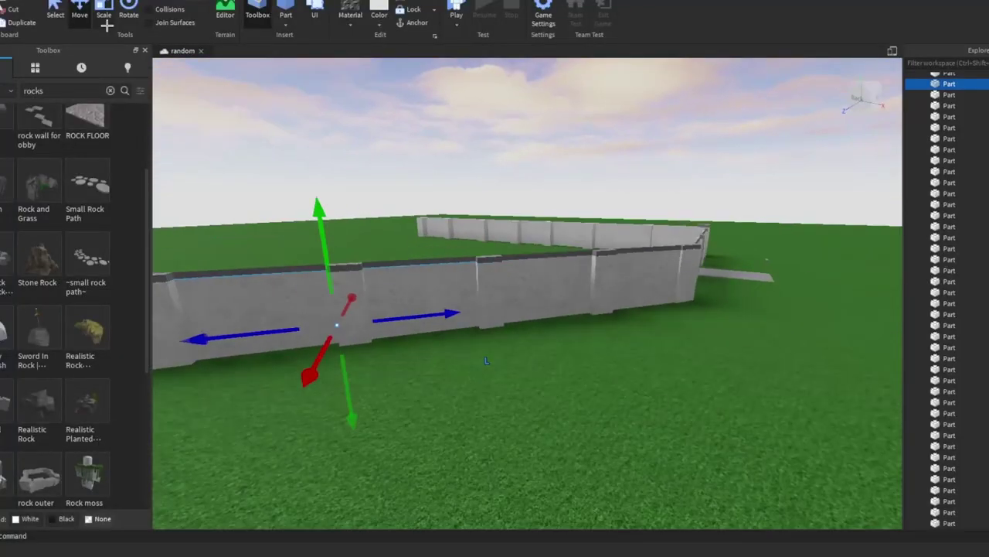
key("ctrl+3")
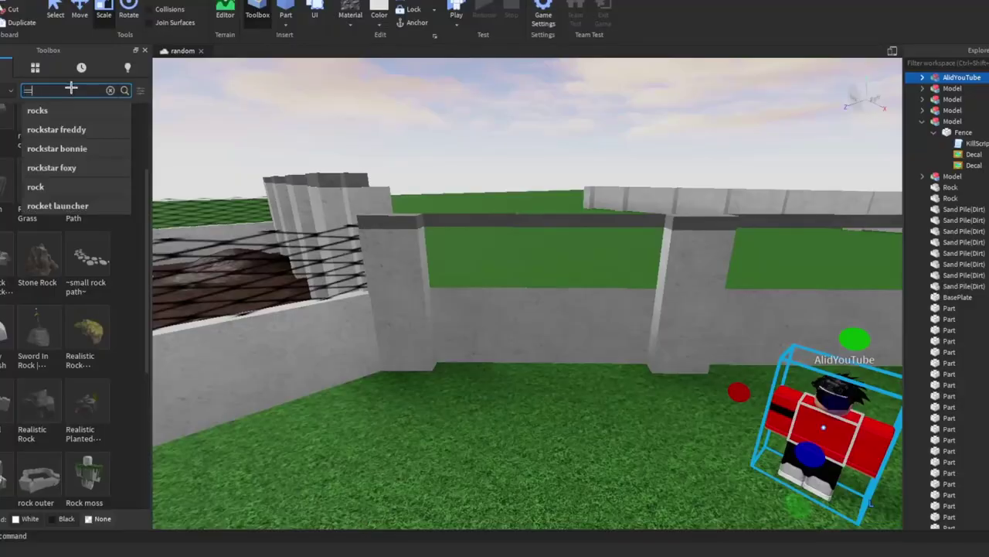
key("Return")
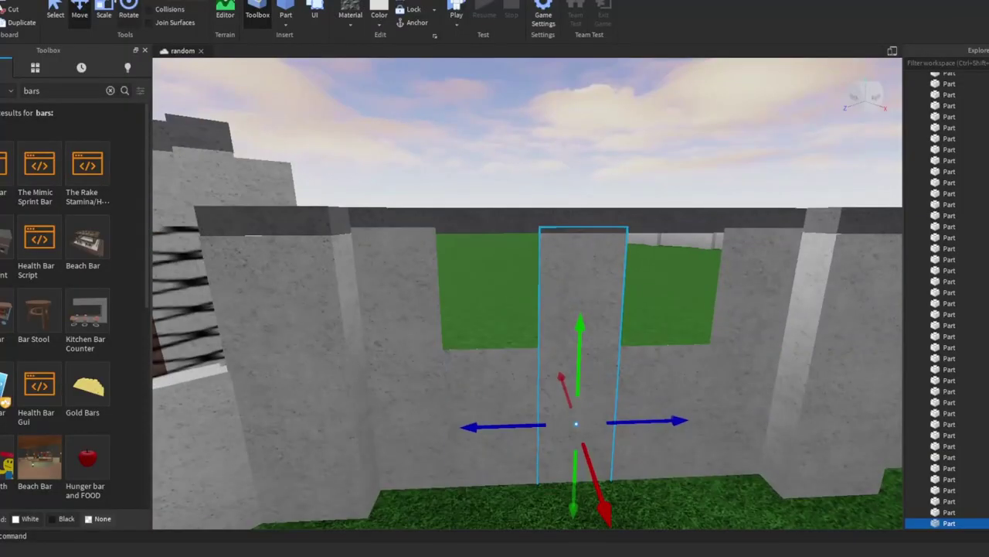
Search the Toolbox for "window bars", insert the Metal Bar Window model and fit copies into the side wall's two openings
key("ctrl+3")
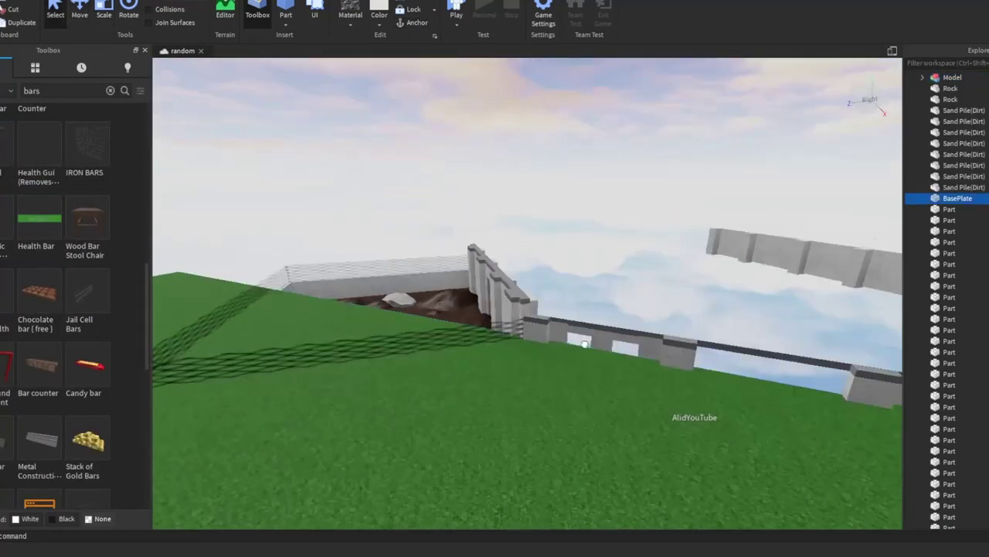
left_click(47, 91)
type("window bars")
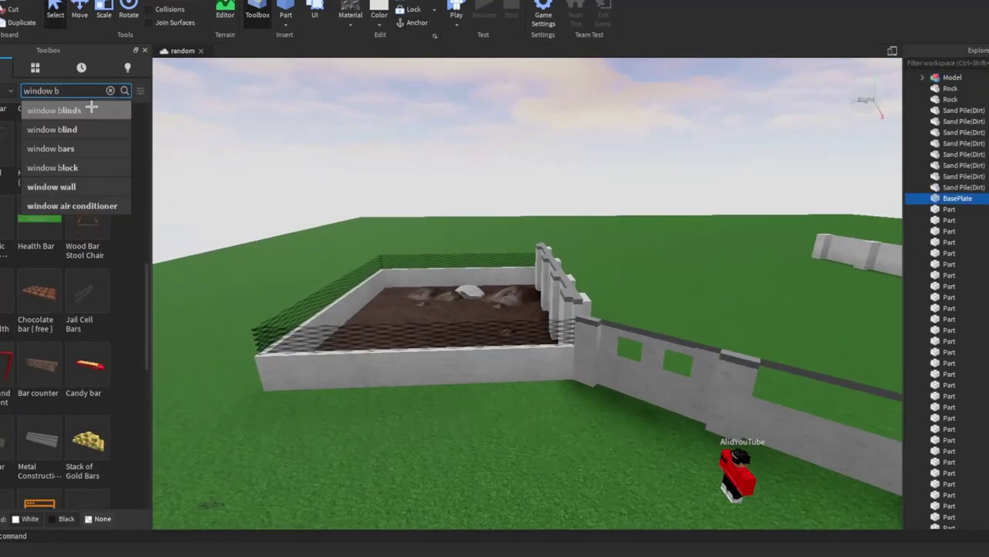
key("Return")
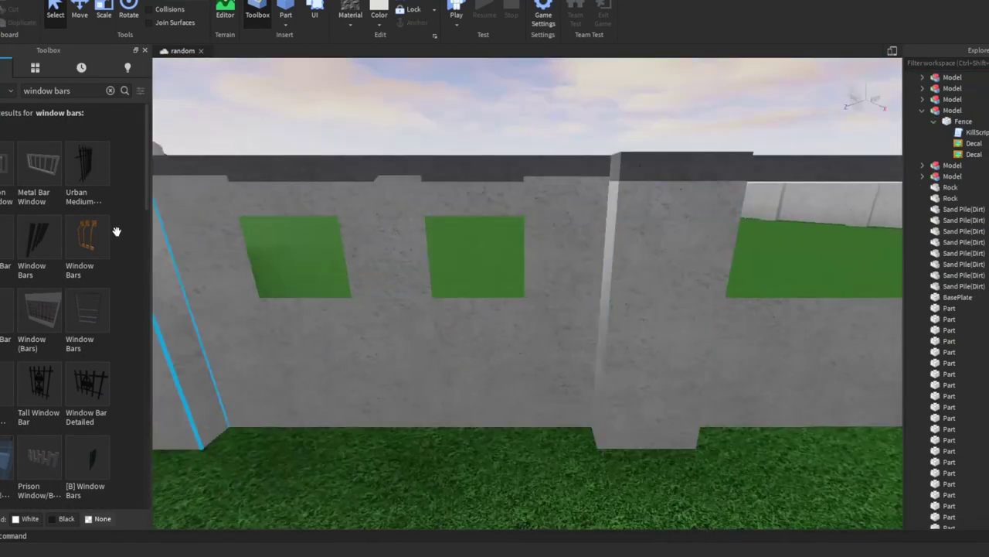
left_click(43, 167)
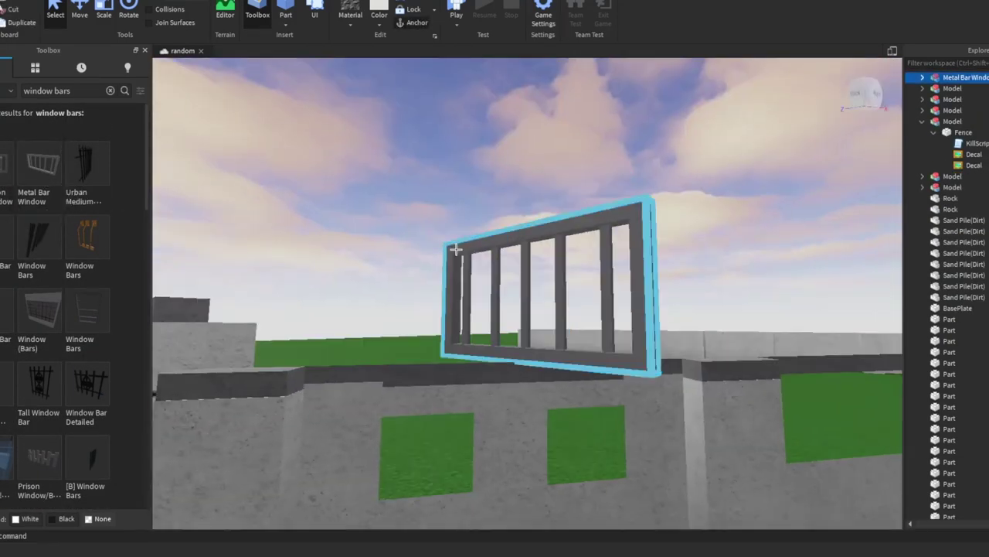
left_click_drag(620, 469, 554, 298)
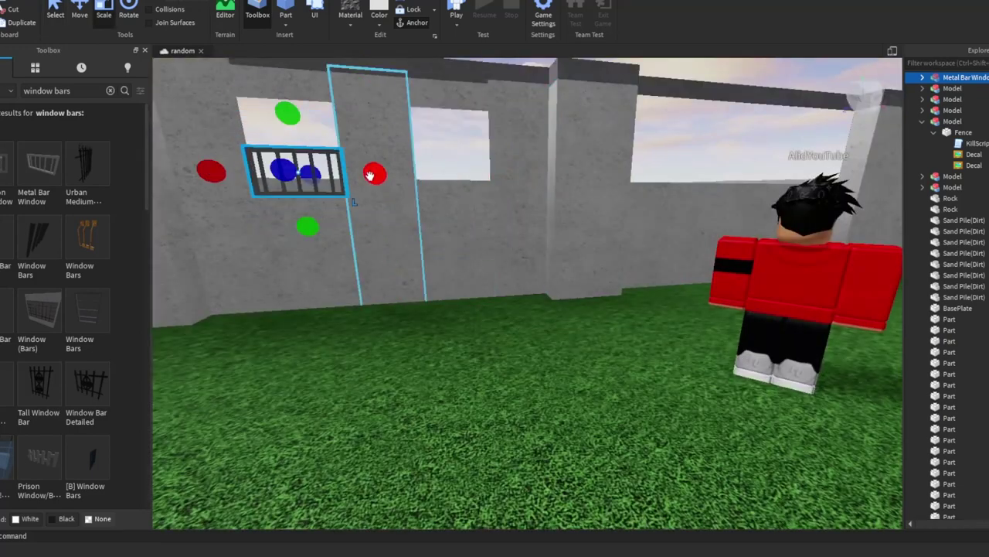
left_click(80, 9)
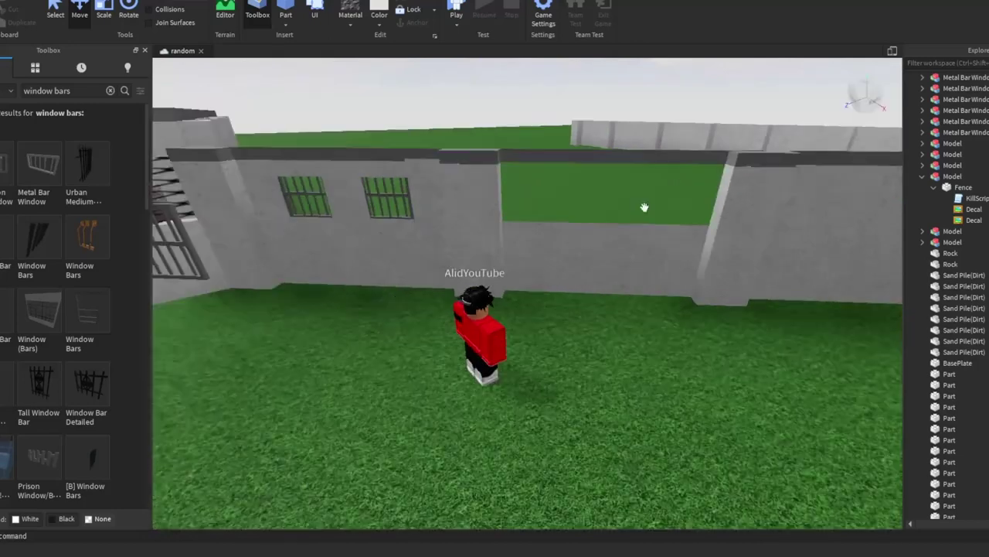
Rebuild the side wall's remaining sections with paired barred windows between the capped pillars
left_click(585, 285)
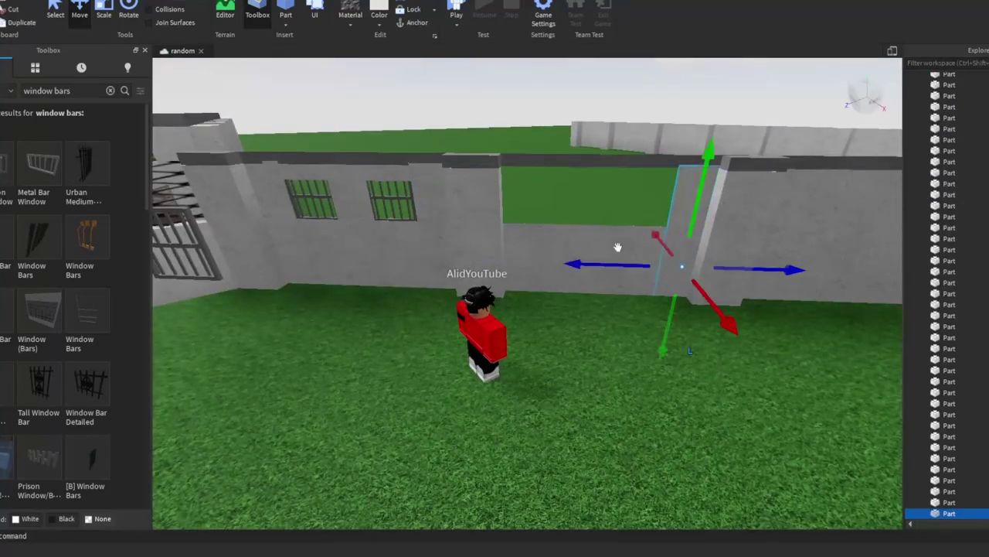
left_click(577, 203)
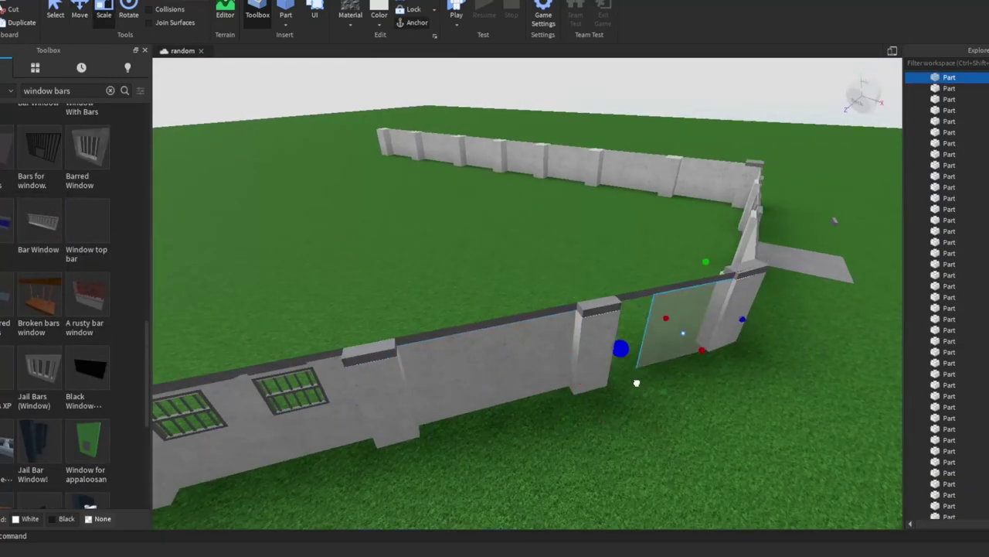
right_click_drag(636, 383, 638, 327)
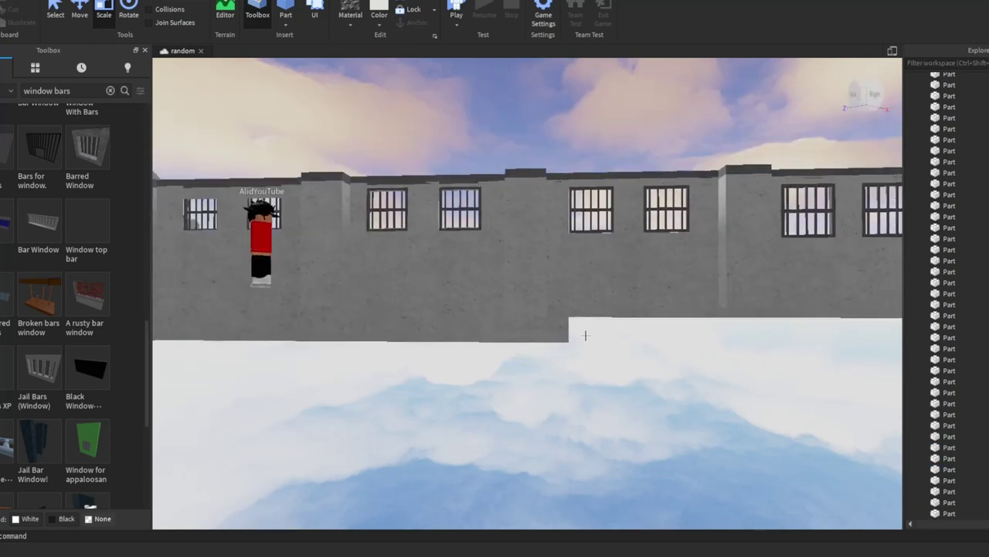
scroll(650, 379, "down", 10)
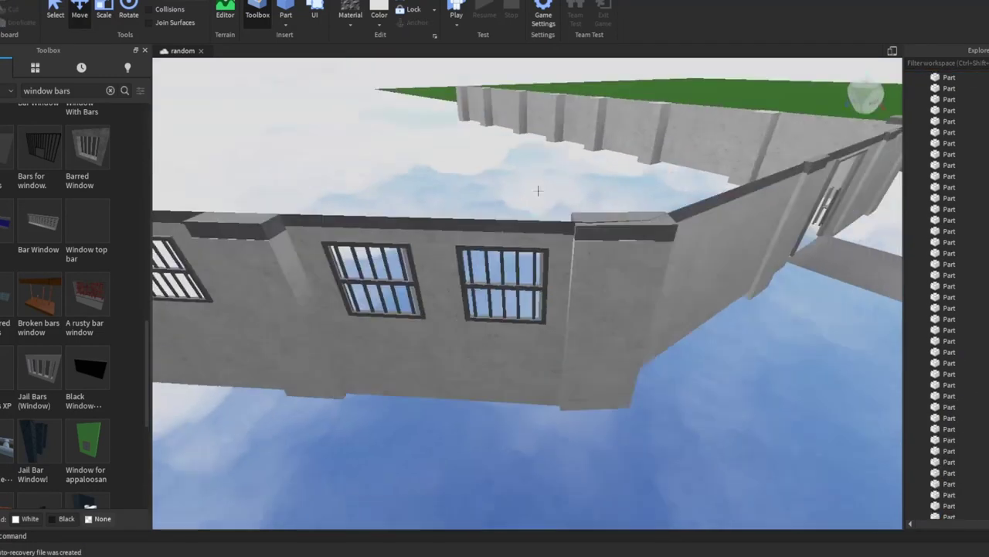
scroll(606, 415, "down", 4)
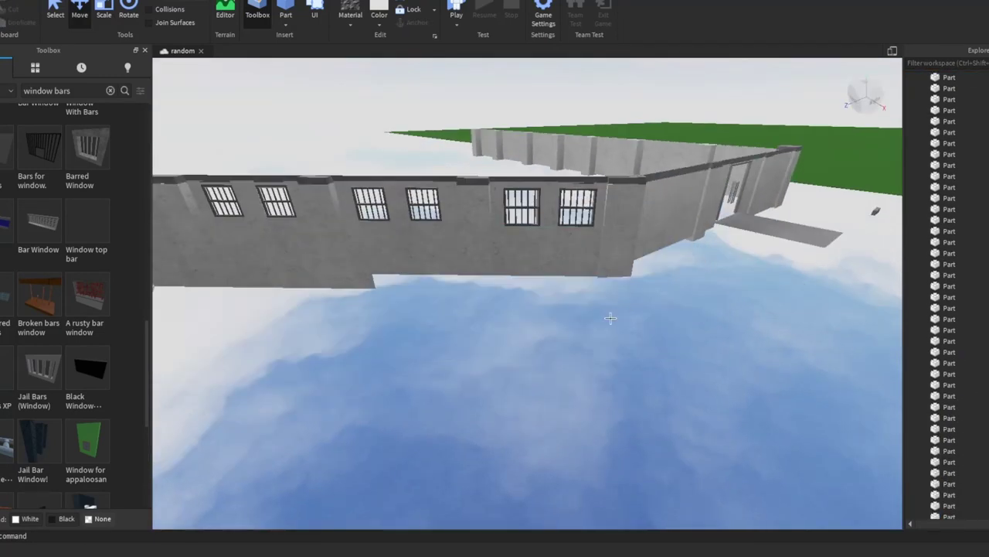
Stack a copy of the barred-window wall sections on top of the side wall as a second storey
left_click_drag(611, 318, 334, 176)
right_click_drag(457, 219, 545, 187)
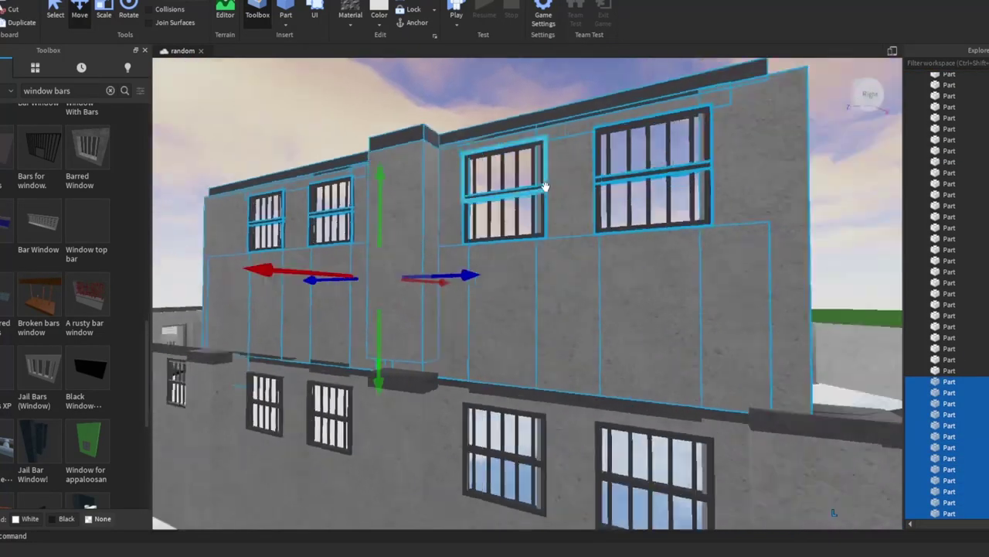
scroll(449, 225, "down", 5)
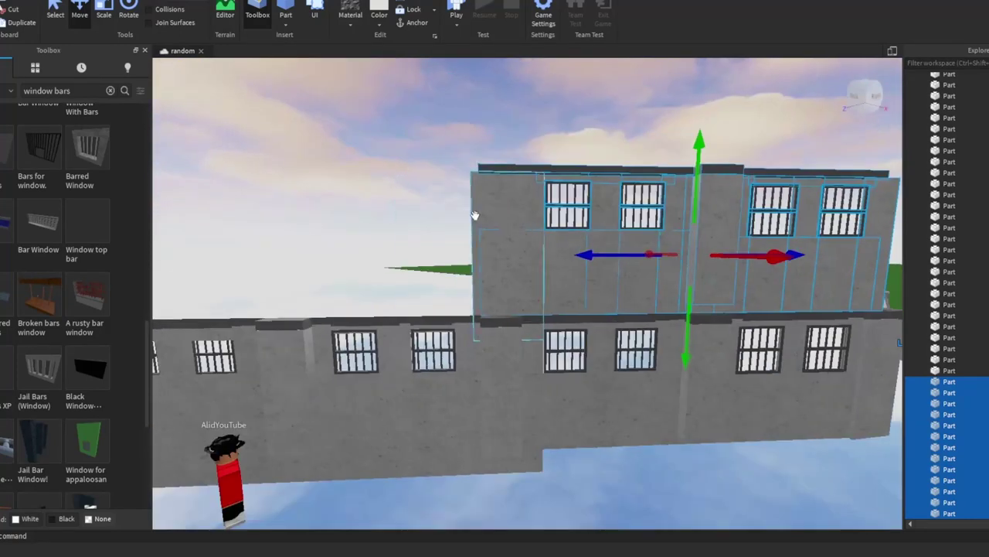
Extend the second storey of barred-window sections along the rest of the side wall
left_click(484, 236)
right_click_drag(484, 235, 523, 238)
left_click(525, 329)
right_click_drag(524, 328, 655, 514)
left_click(467, 99)
left_click(520, 254)
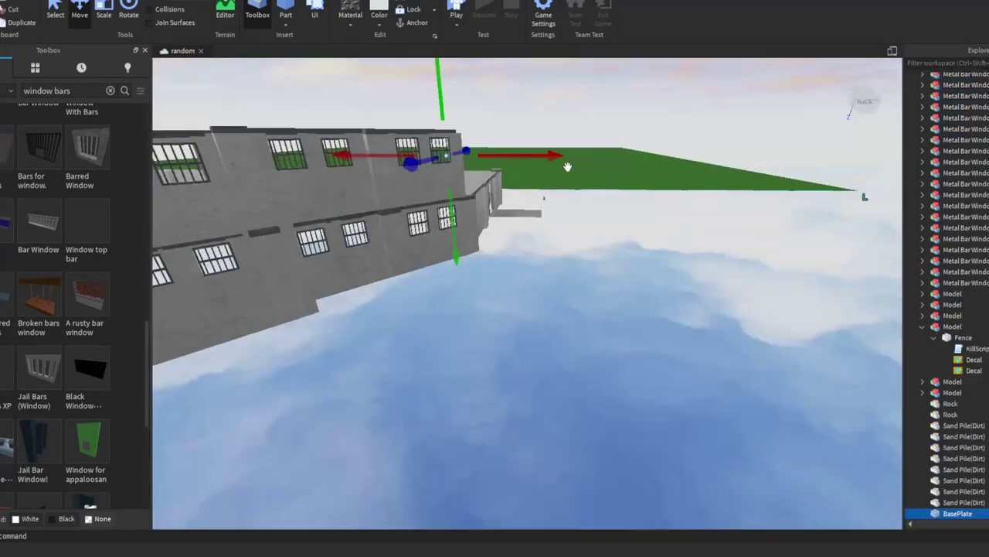
Search the Toolbox for "spawn" and start a playtest of the map
left_click(54, 90)
type("spawn")
key("Return")
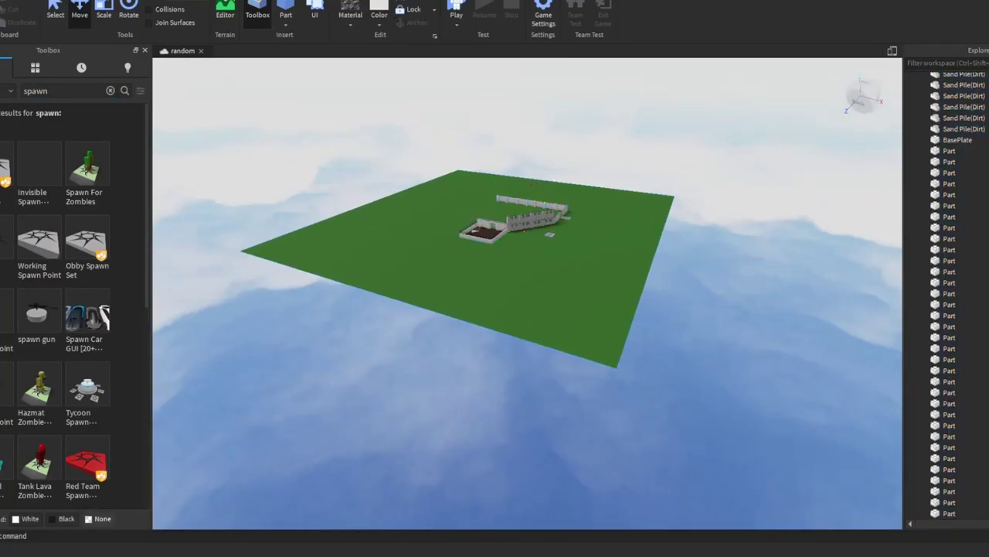
key("F5")
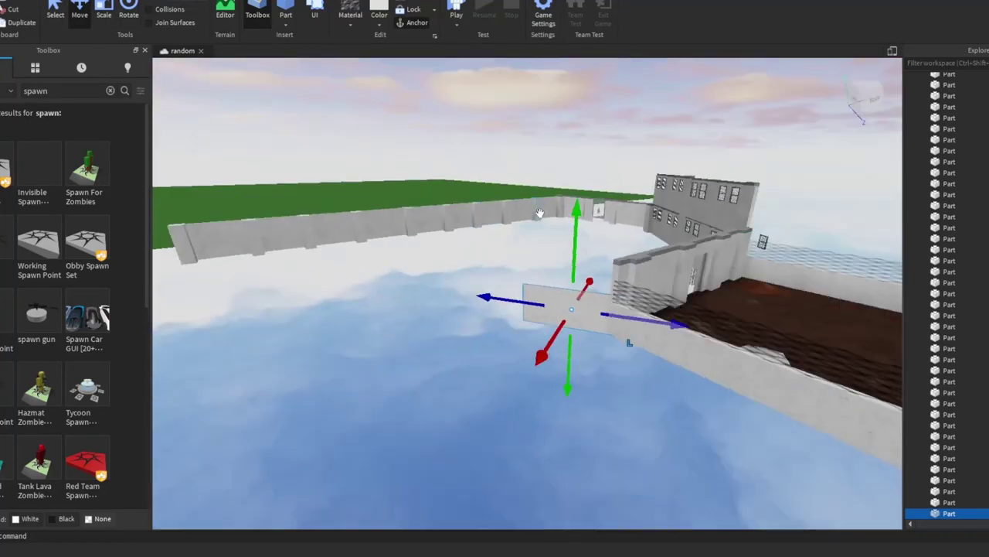
Copy the two-storey barred-window wall to the opposite side of the compound, against the dirt enclosure's wall
left_click_drag(350, 178, 764, 353)
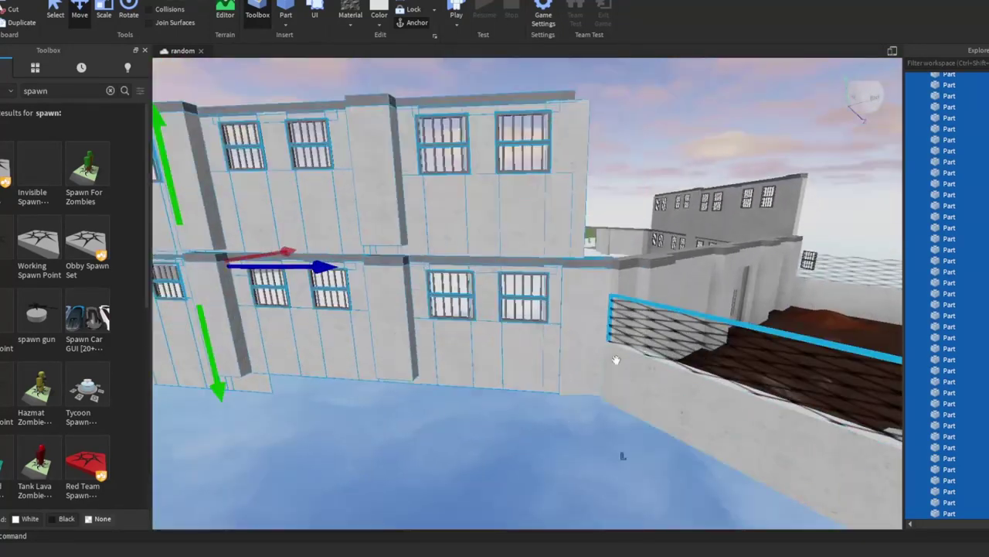
left_click(575, 393)
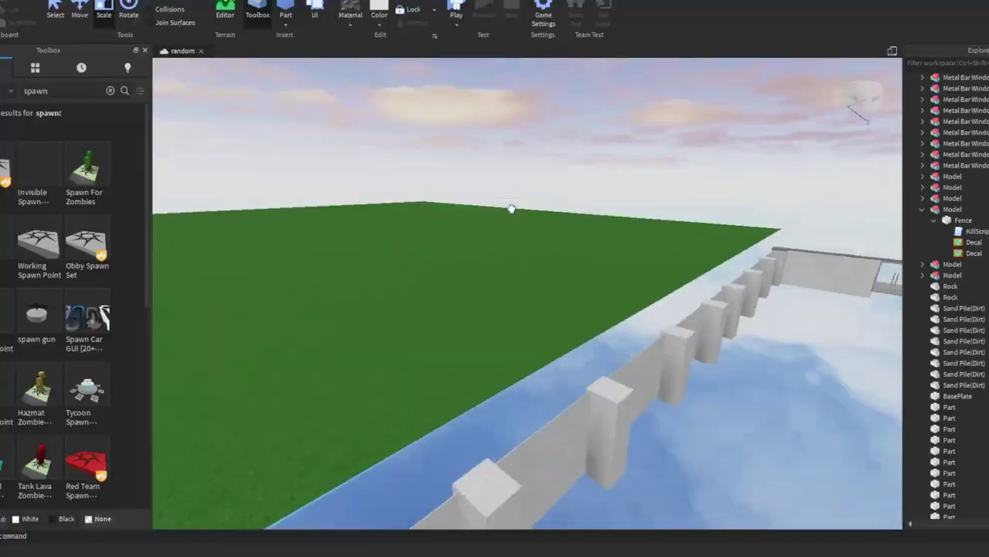
Copy a stretch of the long pillared wall, rotate it and align it with the end of the second two-storey wall
left_click(511, 208)
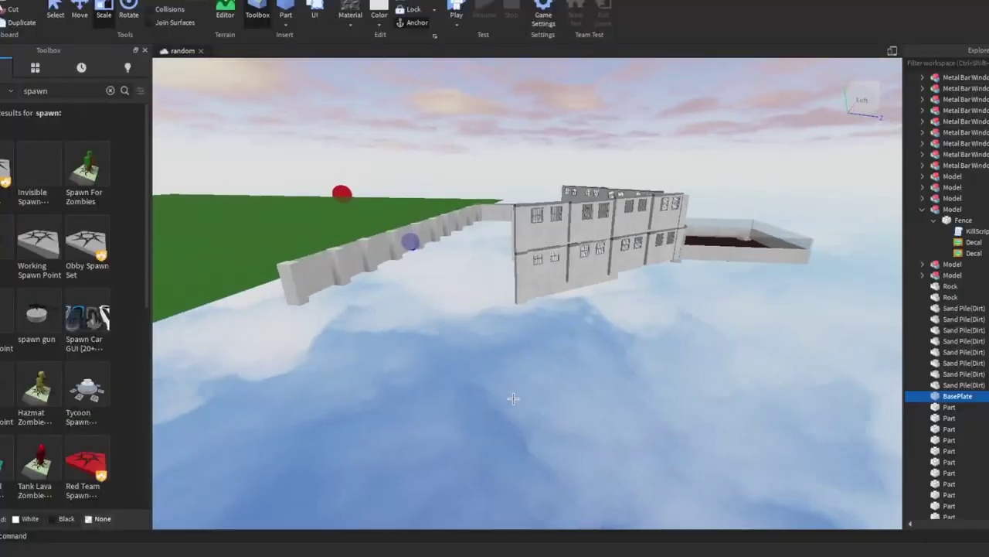
right_click_drag(513, 398, 531, 302)
left_click_drag(531, 303, 458, 326)
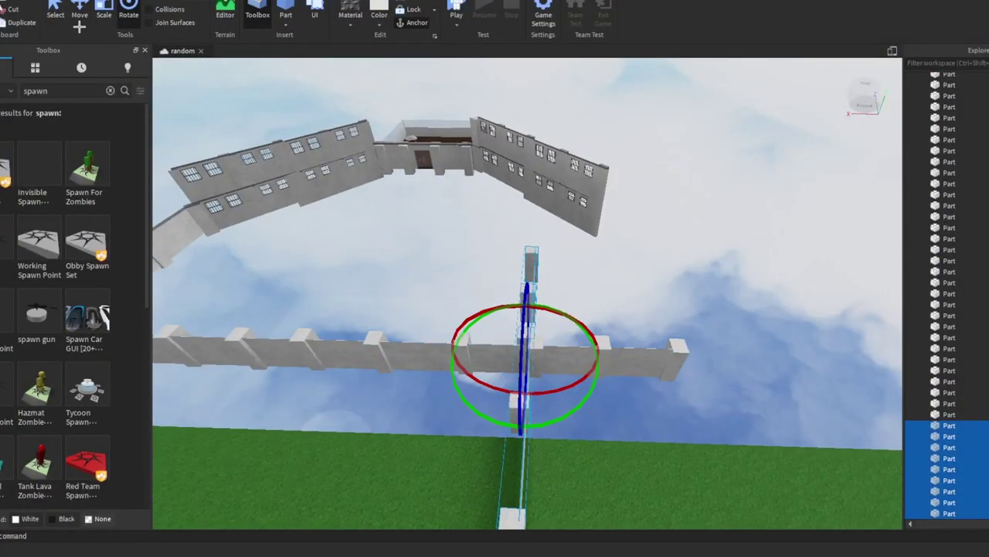
key("f")
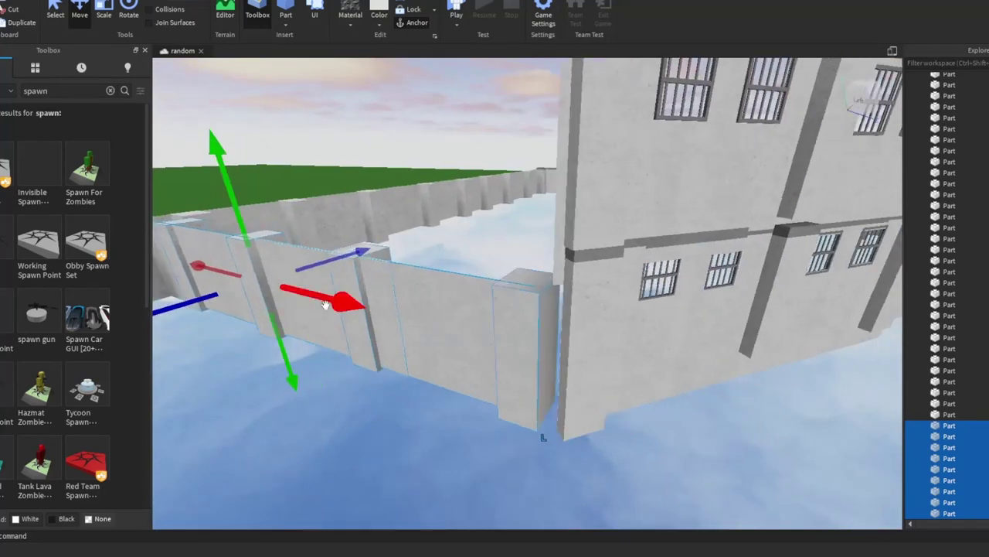
scroll(354, 301, "up", 10)
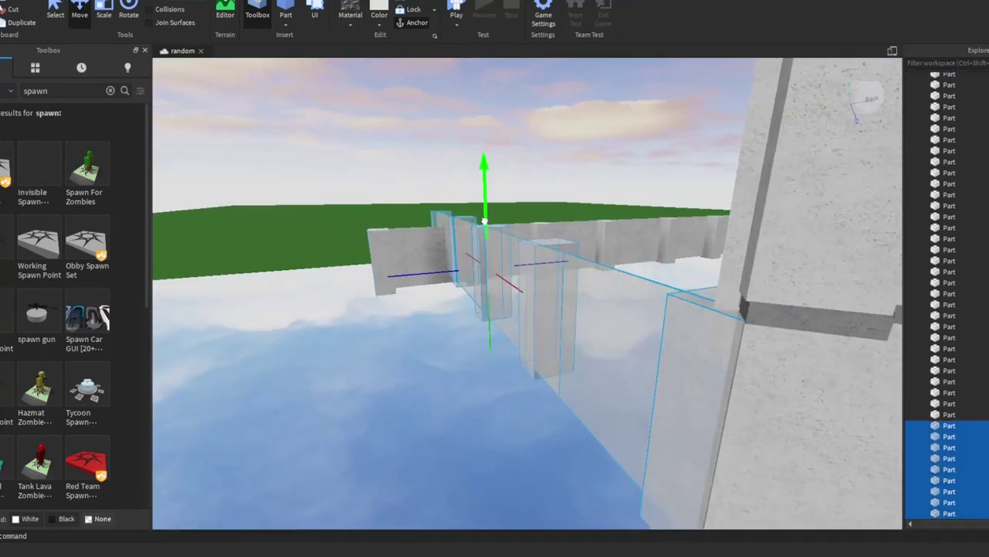
scroll(477, 260, "down", 10)
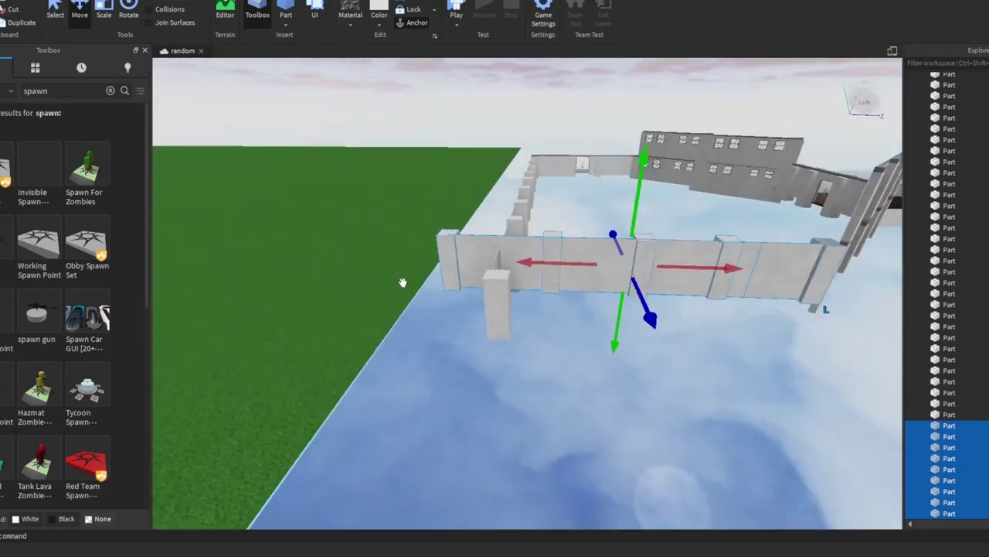
Duplicate a panel of the new pillared wall and resize it to close the corner with the long wall
left_click(402, 283)
left_click(504, 257)
key("ctrl+d")
key("ctrl+3")
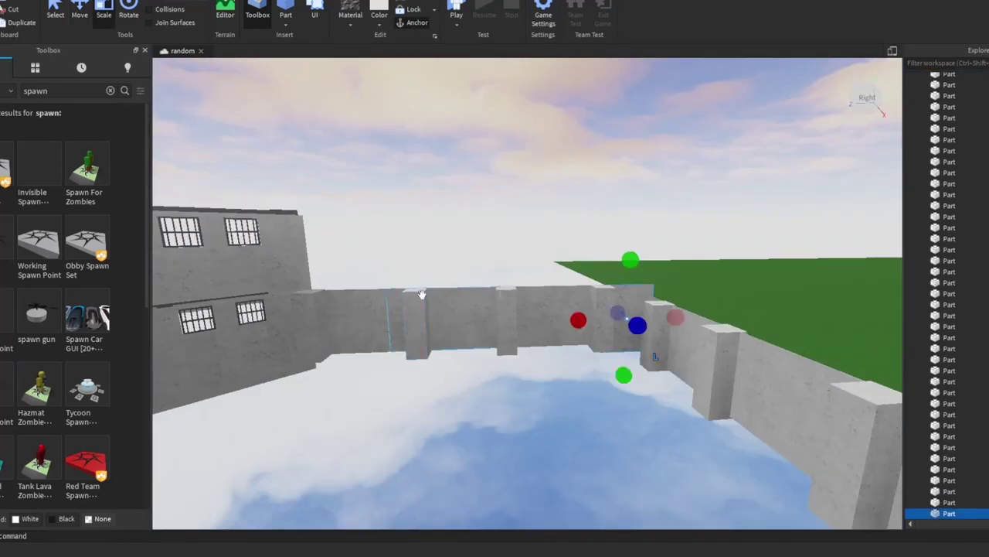
left_click_drag(325, 271, 492, 395)
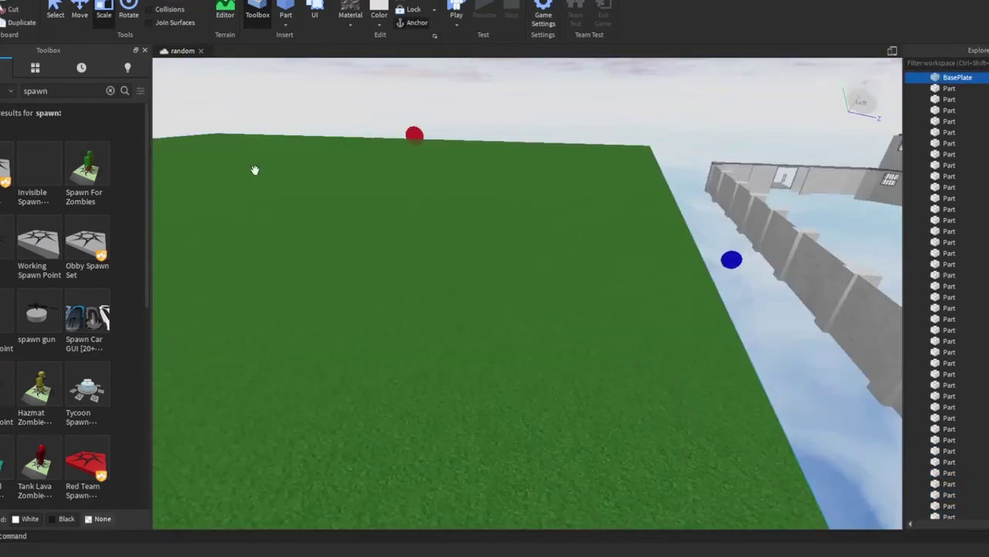
key("ctrl+2")
right_click_drag(672, 164, 776, 199)
left_click(776, 199)
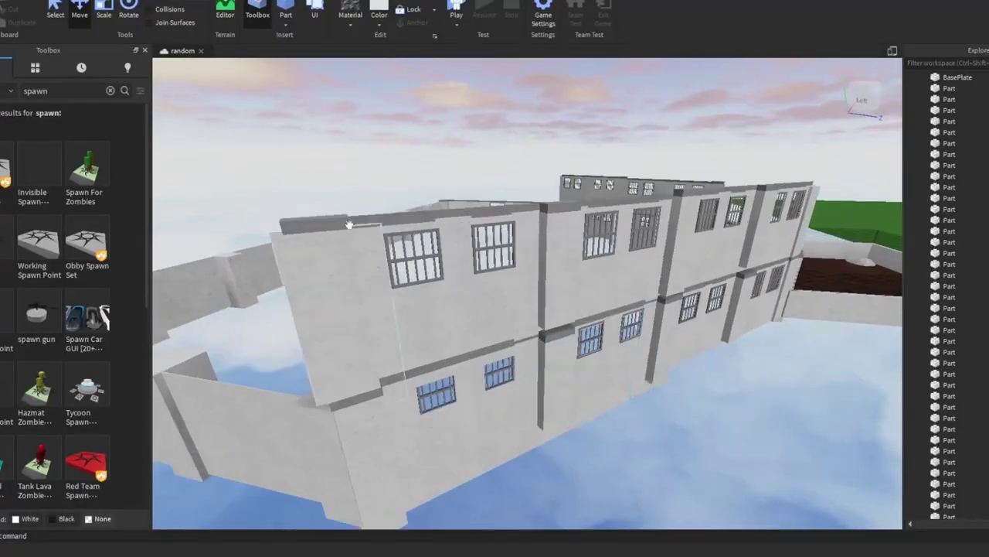
Copy dark trim from the two-storey wall and fit it as a cap on a pillar of the new closing wall
left_click(712, 278)
right_click_drag(713, 278, 490, 359)
scroll(514, 254, "up", 5)
right_click_drag(514, 254, 582, 284)
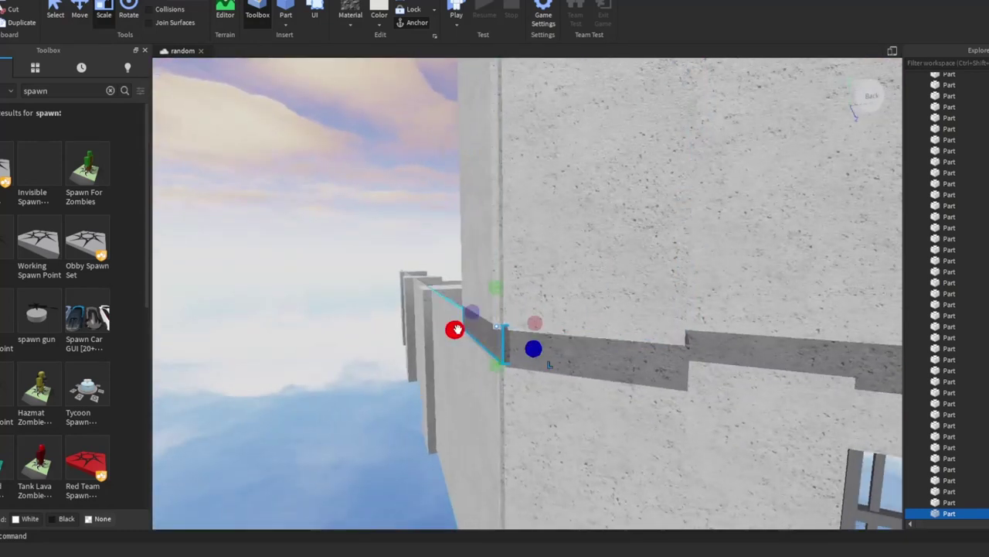
scroll(456, 329, "down", 5)
right_click_drag(456, 330, 504, 266)
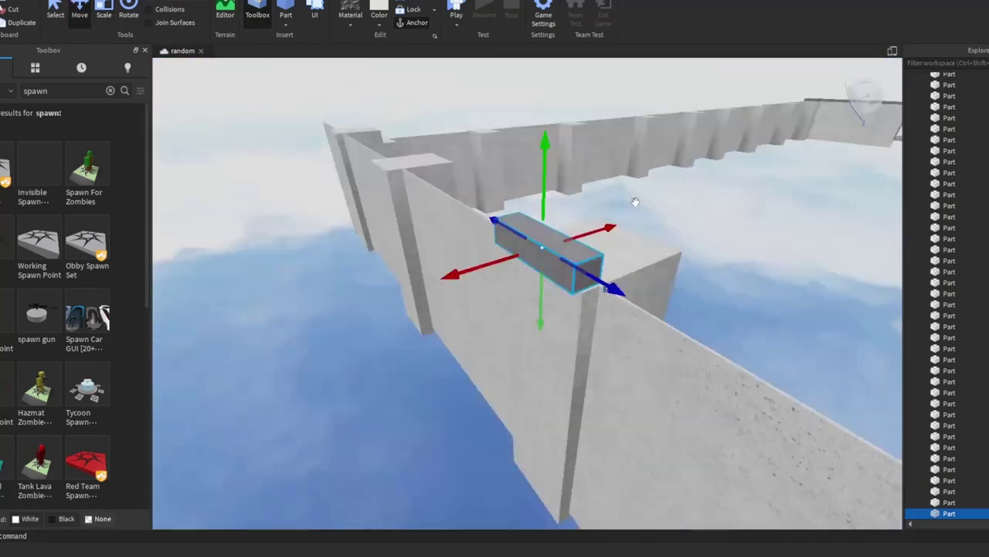
Add another dark cap on the closing wall's pillars and position a concrete pillar at its outer corner
scroll(635, 202, "up", 5)
right_click_drag(635, 202, 634, 202)
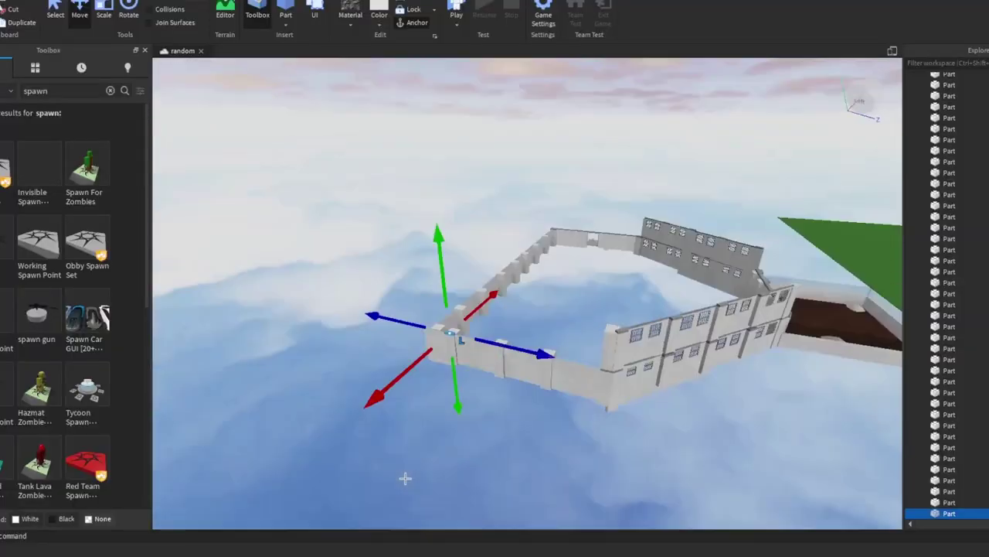
right_click_drag(404, 477, 693, 418)
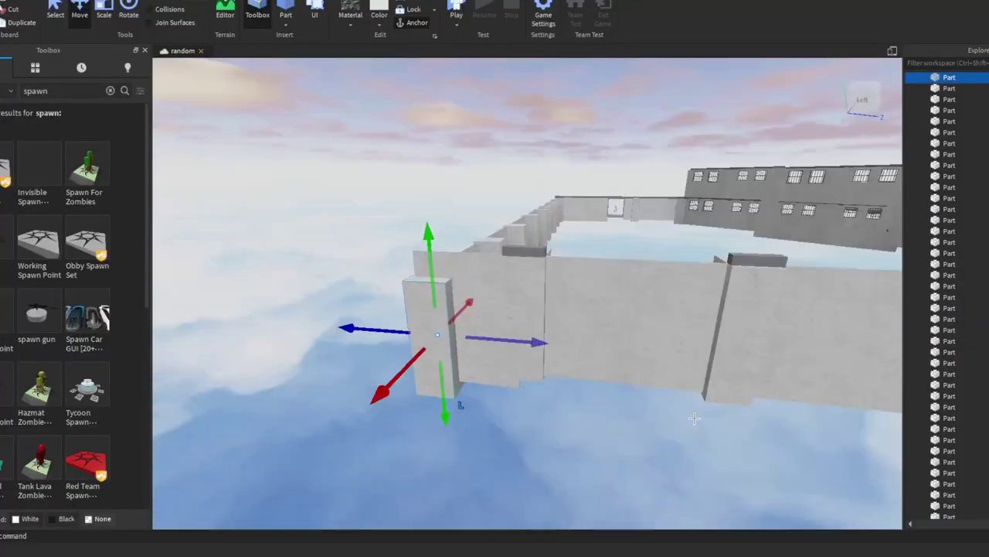
scroll(693, 418, "up", 5)
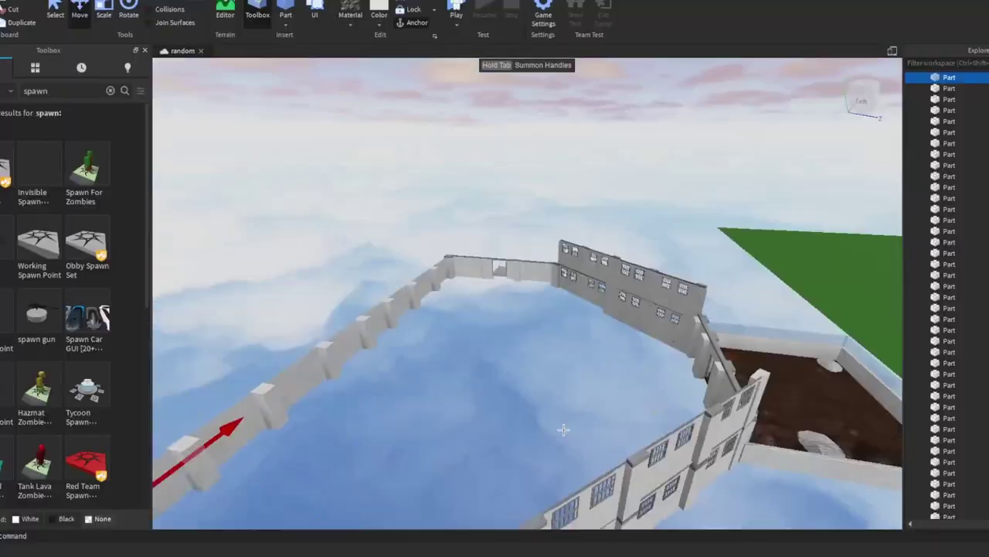
Resize dark caps to cover the outer corner and the first pillars of the long wall
right_click_drag(569, 420, 635, 481)
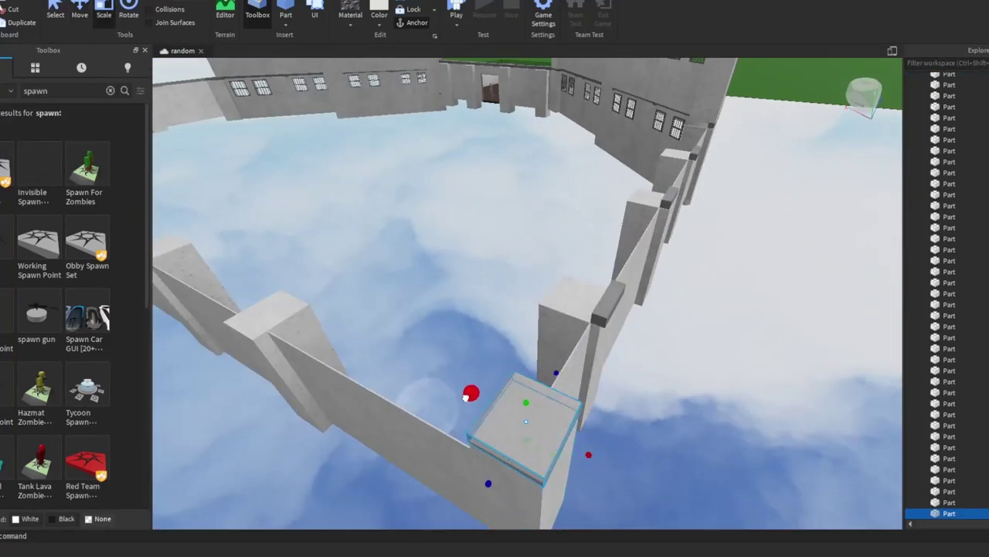
scroll(587, 357, "down", 5)
right_click_drag(588, 356, 559, 157)
key("ctrl+3")
scroll(424, 342, "up", 5)
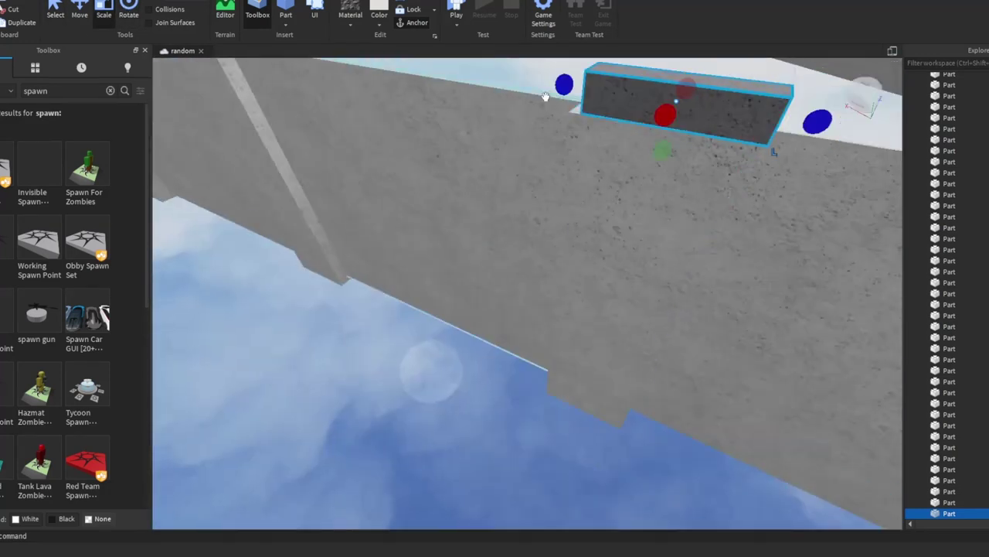
scroll(605, 271, "down", 3)
scroll(606, 272, "up", 2)
Place copies of the dark cap on the remaining pillars along the long wall
key("ctrl+2")
scroll(606, 272, "down", 3)
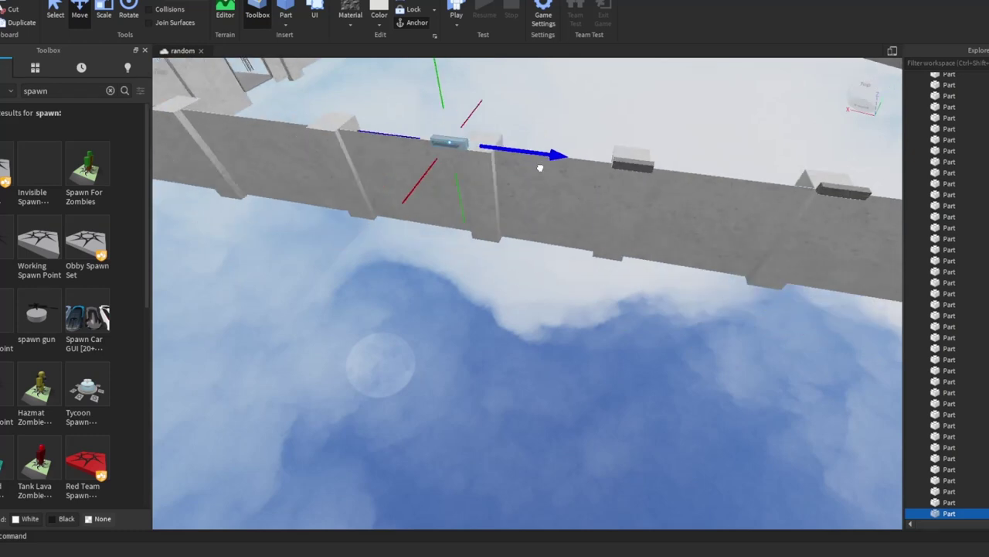
scroll(558, 157, "up", 3)
right_click_drag(413, 111, 417, 116)
scroll(541, 232, "down", 5)
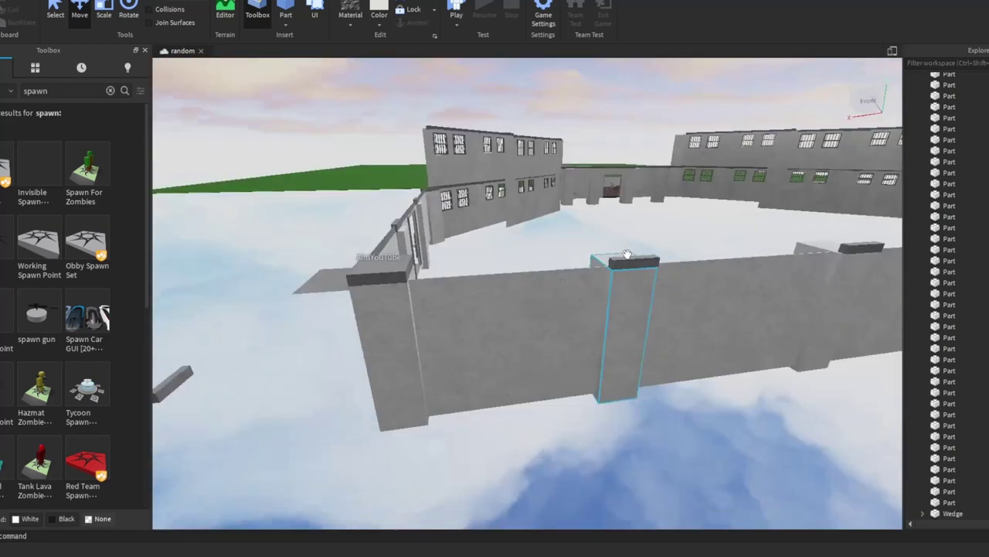
Paste a dark trim strip and place it along the top edge of the long pillared wall
scroll(588, 309, "up", 4)
key("ctrl+v")
key("f")
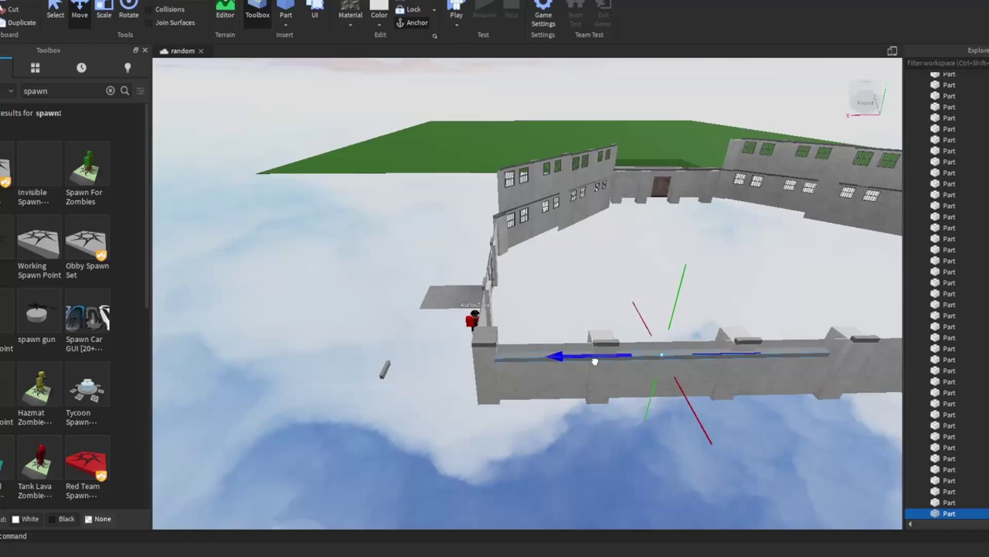
right_click_drag(594, 361, 543, 196)
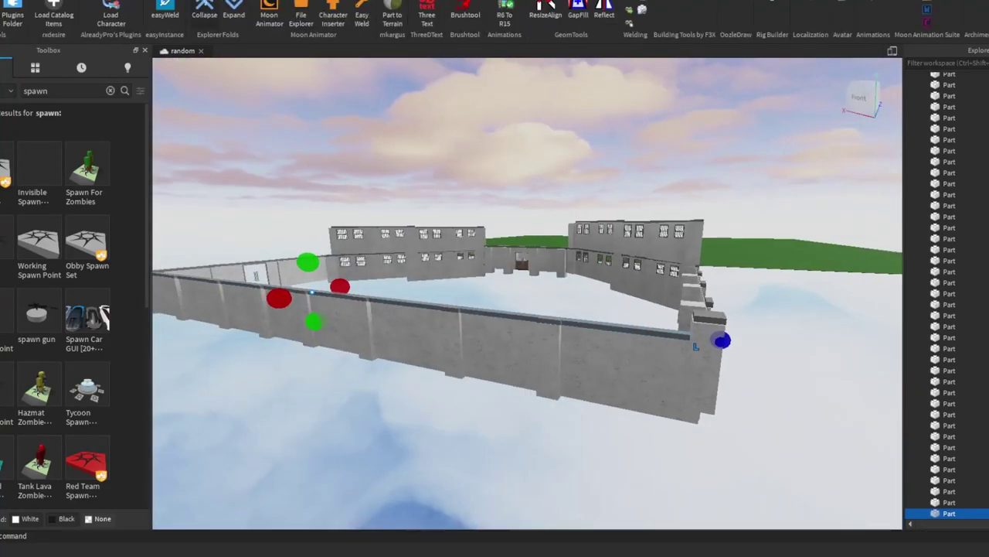
Insert a wedge at the long wall's corner and shape it into a dark concrete slope between the top trim and the corner pillar
left_click(285, 23)
left_click(298, 61)
key("f")
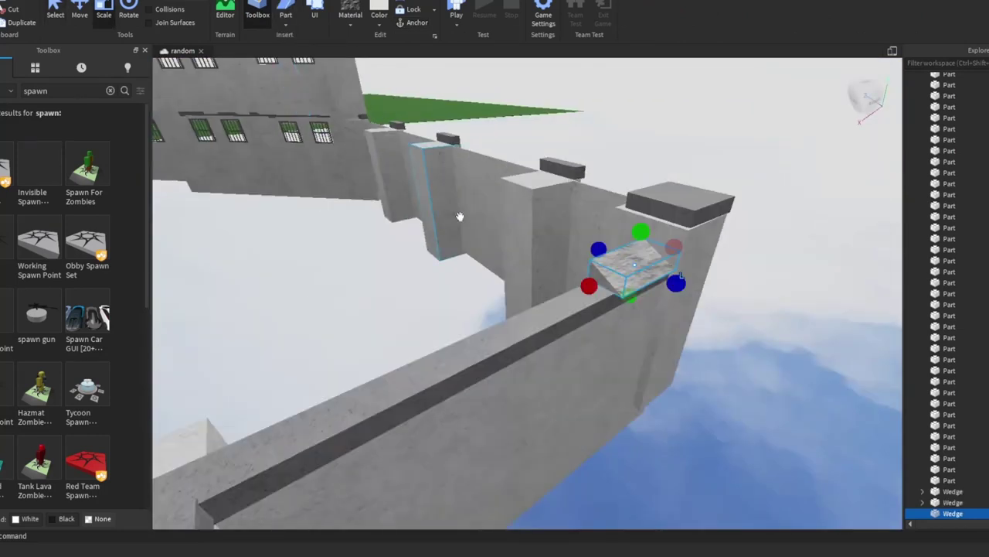
scroll(491, 246, "up", 5)
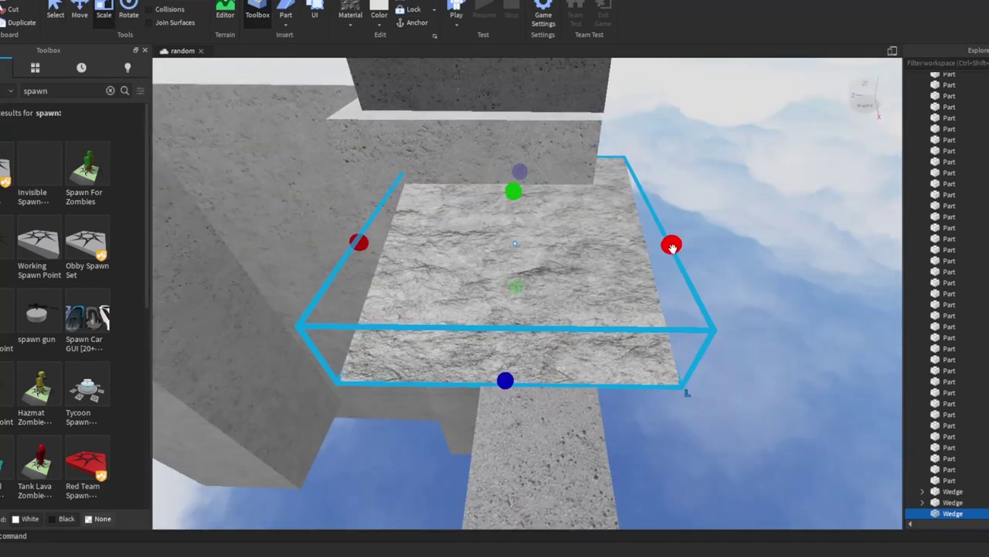
right_click_drag(354, 243, 354, 243)
left_click(350, 14)
left_click(380, 62)
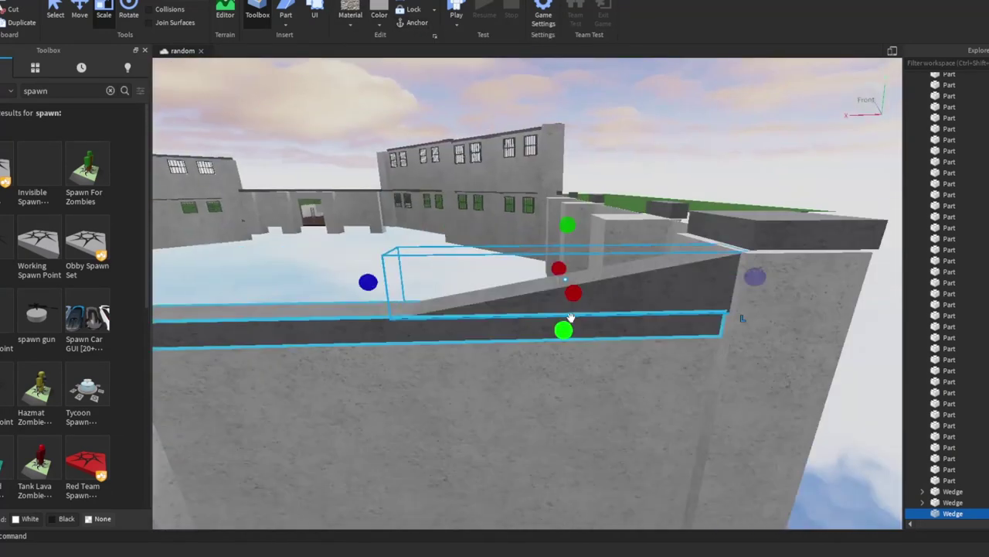
right_click_drag(569, 317, 130, 25)
right_click_drag(751, 313, 786, 341)
Stretch a dark trim strip along the top of the single-storey closing wall beside the barred-window building
key("ctrl+3")
key("w")
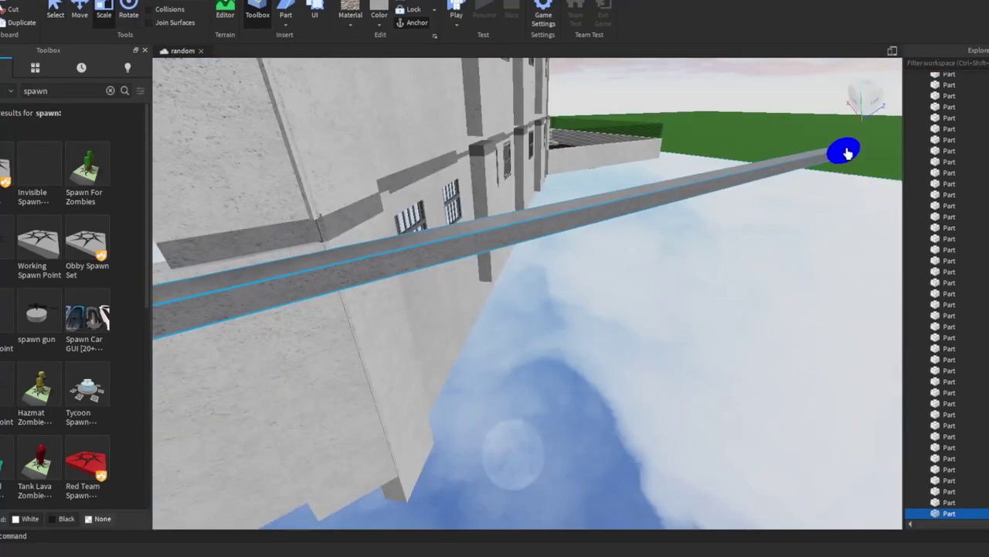
right_click_drag(710, 182, 643, 287)
key("ctrl+2")
Resize the closing wall's pillars and dark caps to fit around the top trim
left_click(564, 364)
key("ctrl+3")
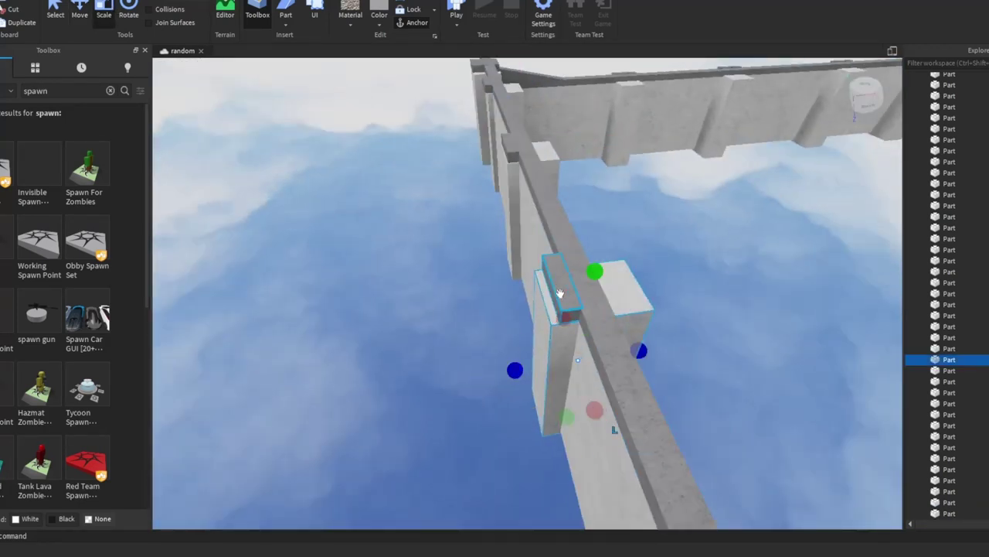
right_click_drag(560, 293, 514, 302)
left_click(557, 364)
right_click_drag(556, 364, 503, 247)
left_click(490, 299)
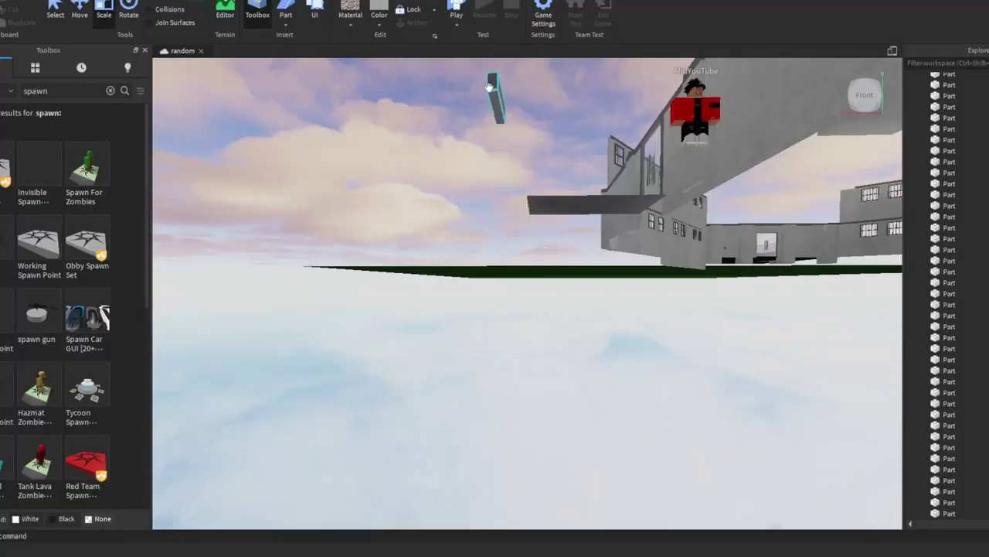
Copy the long wall's panels, pillars and trim and stack them on top as a second storey
right_click_drag(500, 162, 611, 216)
key("ctrl+2")
left_click(595, 247)
left_click(481, 223)
left_click(549, 276)
key("ctrl+v")
left_click(716, 322)
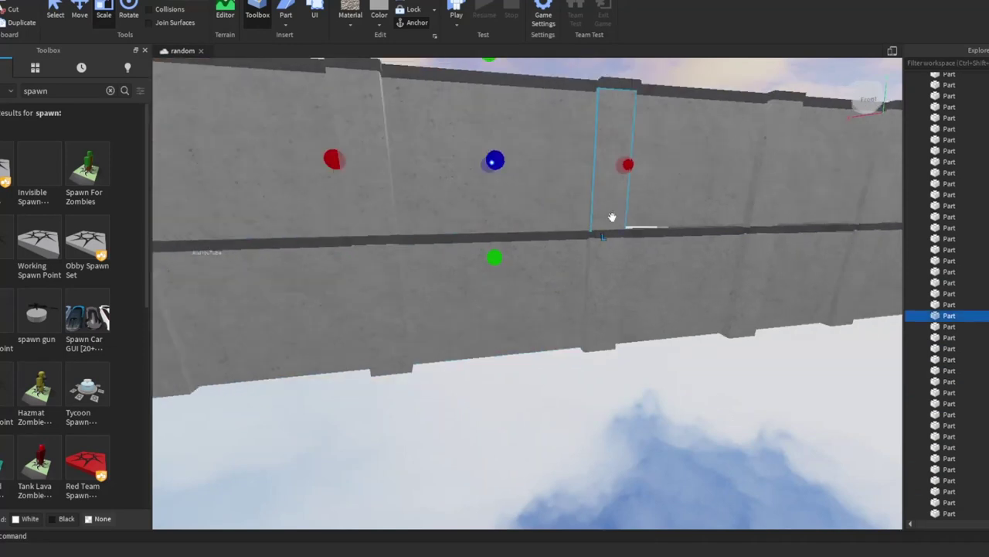
Stretch the long wall's second-storey panels down to close the gaps above the middle trim
left_click(616, 263)
scroll(616, 263, "up", 3)
scroll(581, 422, "down", 8)
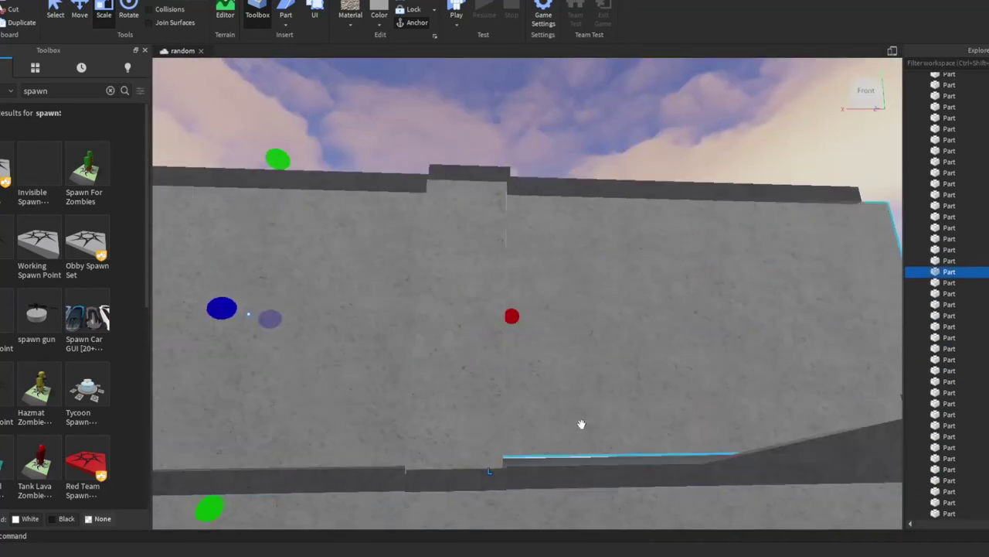
right_click_drag(714, 504, 502, 429)
Duplicate the closing wall's panels, pillars and trim and raise the copy as its second storey
key("ctrl+v")
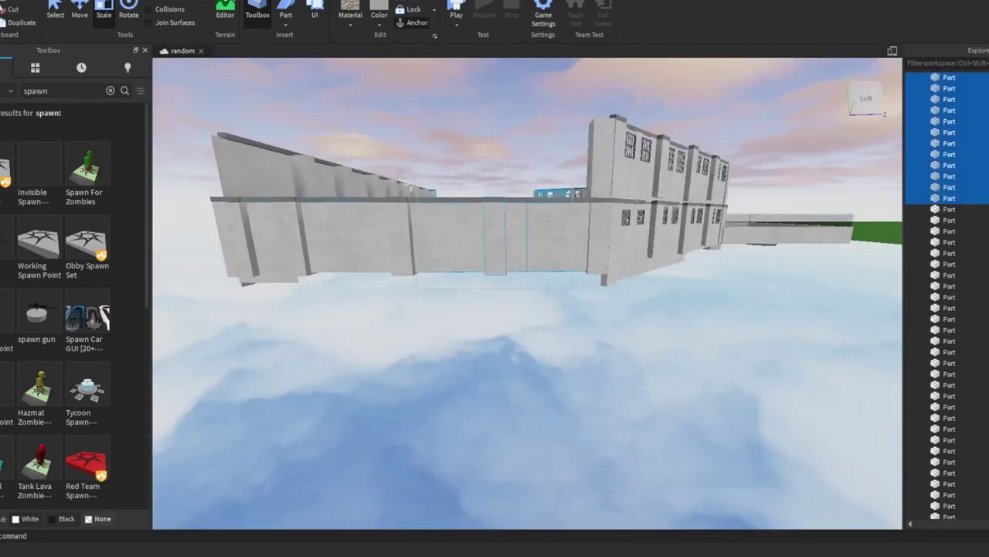
scroll(503, 429, "up", 6)
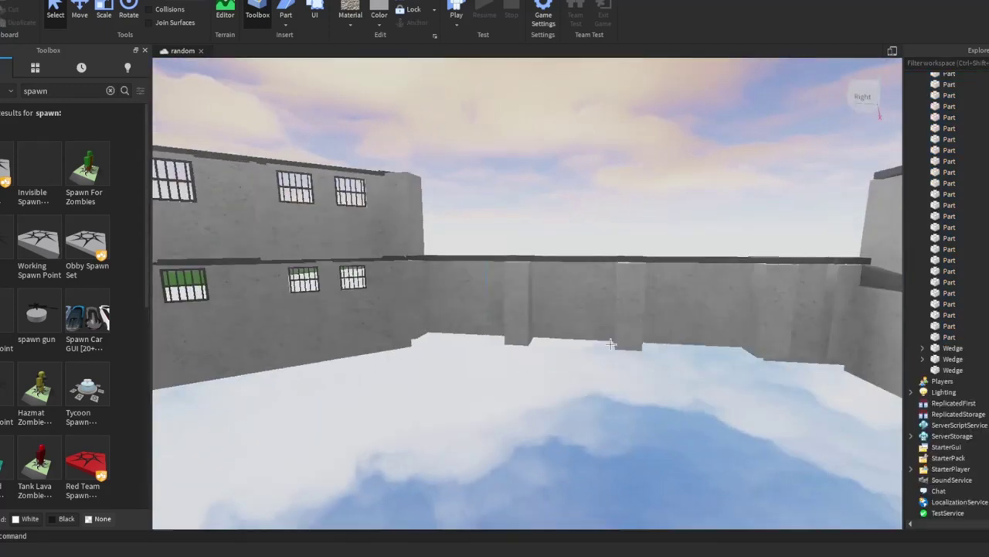
left_click(649, 340)
key("ctrl+2")
left_click(353, 245)
right_click_drag(647, 306, 503, 232)
key("ctrl+v")
scroll(410, 249, "down", 10)
scroll(504, 232, "up", 5)
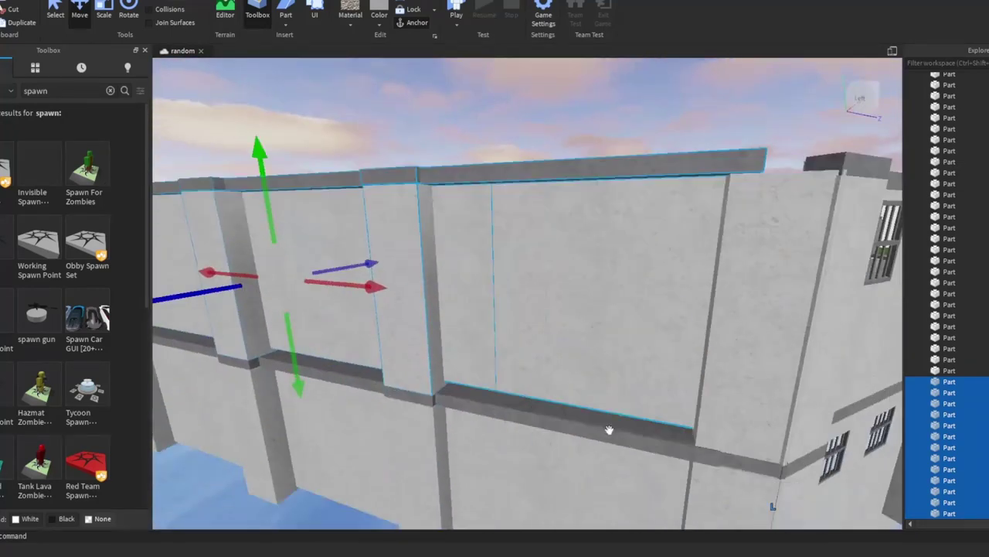
Extend the closing wall's second-storey panels down to the middle trim to close the gaps between its pillars
key("ctrl+3")
scroll(504, 232, "down", 3)
left_click(497, 280)
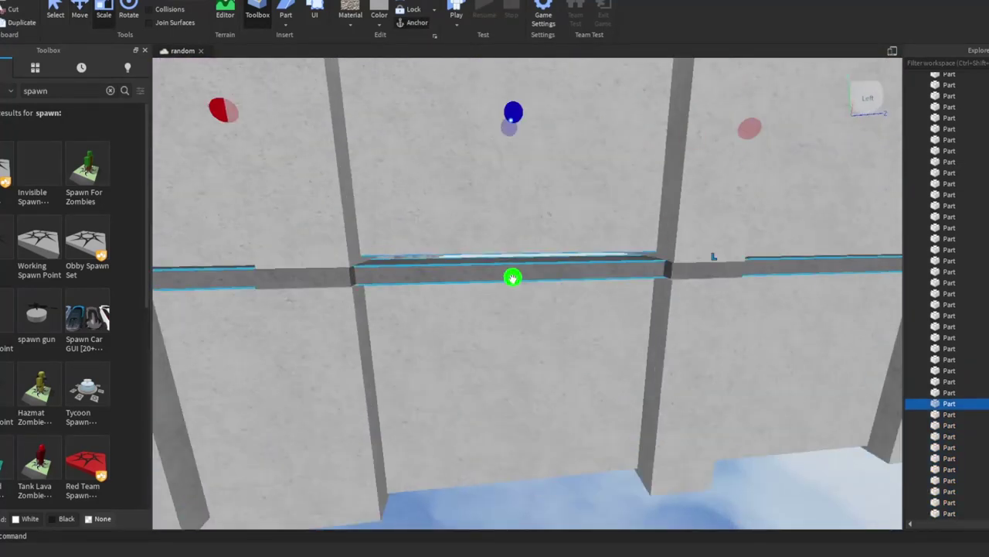
right_click_drag(512, 278, 404, 327)
left_click(402, 331)
scroll(402, 331, "down", 4)
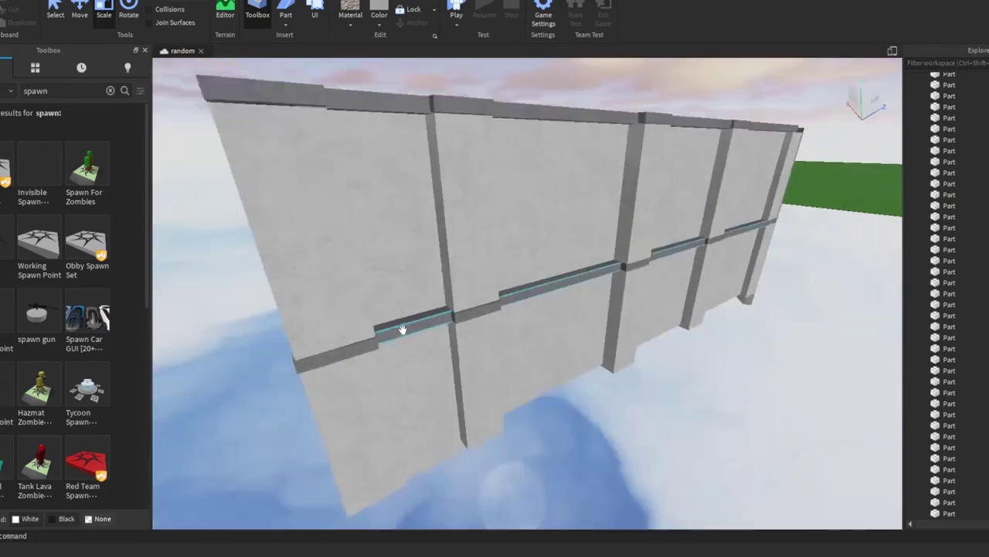
Increase the height of the dark top trim and pillar caps along the two-storey long wall
scroll(404, 327, "down", 5)
scroll(608, 343, "up", 2)
left_click(608, 343)
right_click_drag(609, 344, 450, 152)
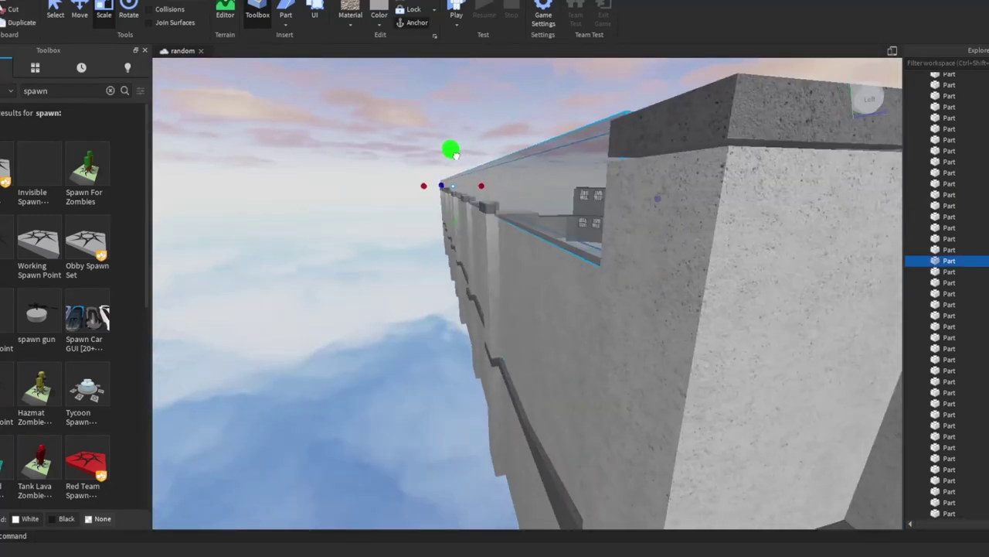
scroll(451, 152, "down", 3)
left_click(572, 216)
scroll(603, 154, "up", 2)
right_click_drag(614, 139, 608, 185)
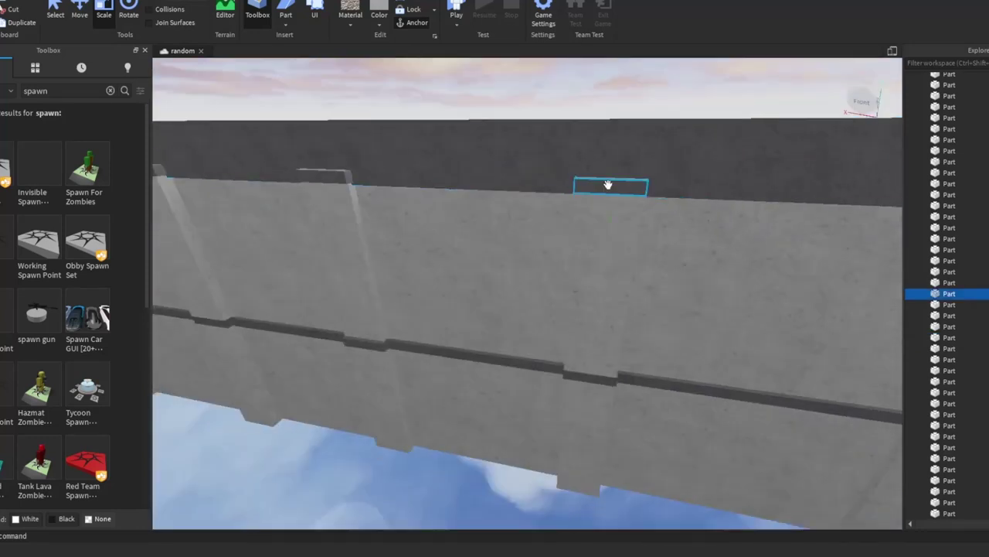
right_click_drag(613, 85, 660, 294)
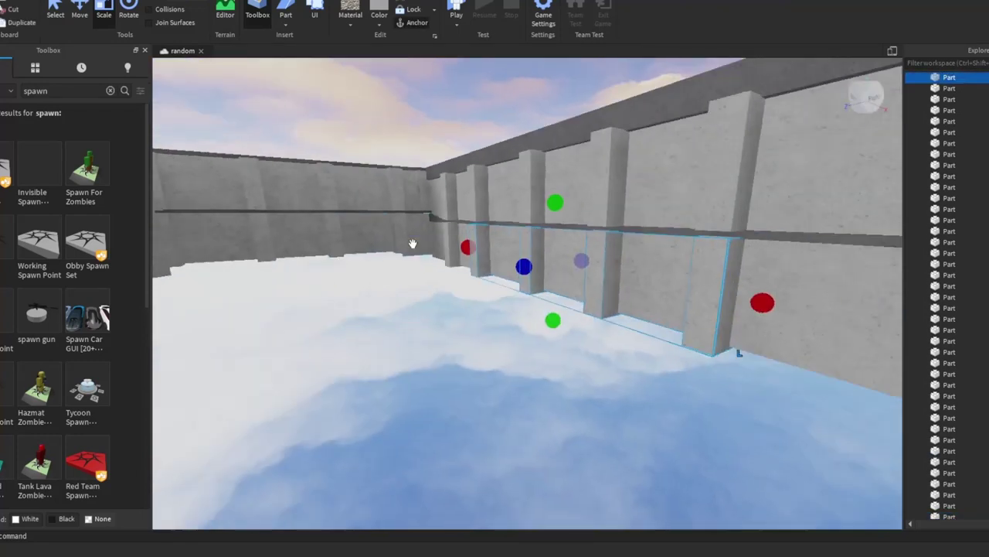
Stretch the second-storey panel above the glass doors down to meet the middle trim
scroll(413, 244, "down", 10)
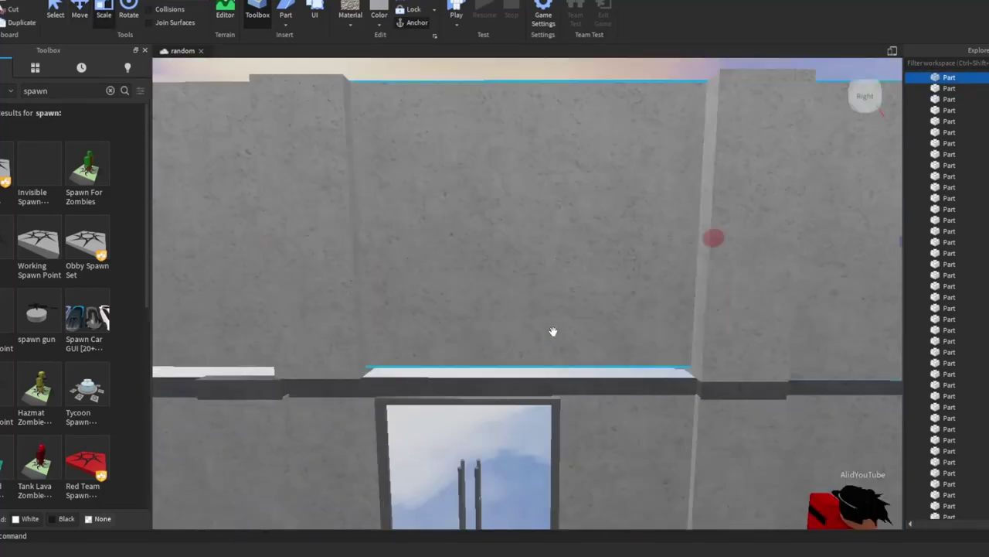
scroll(553, 331, "down", 5)
right_click_drag(553, 330, 616, 337)
left_click(616, 337)
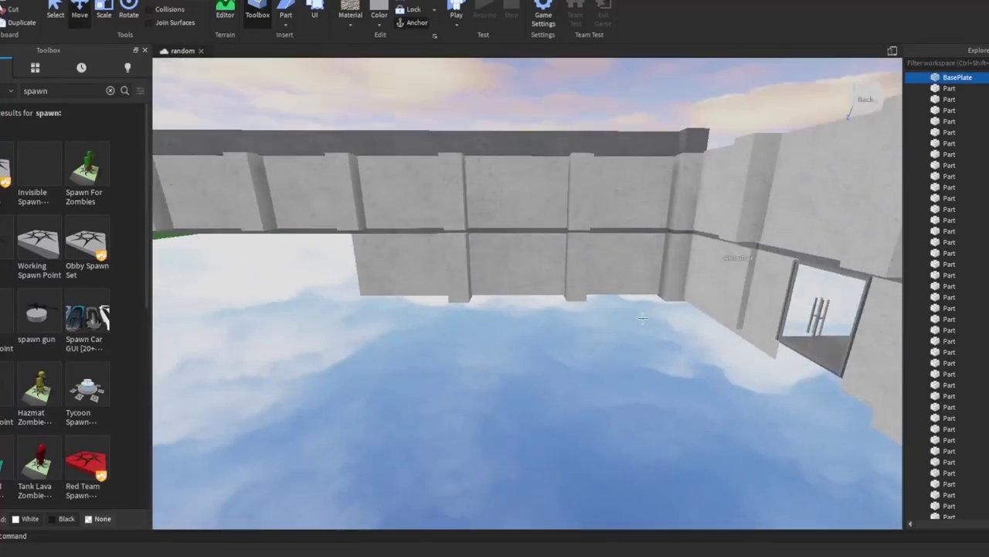
Fit a section of panels and pillars into the opening in the long wall's lower storey
right_click_drag(642, 317, 359, 264)
left_click(442, 274)
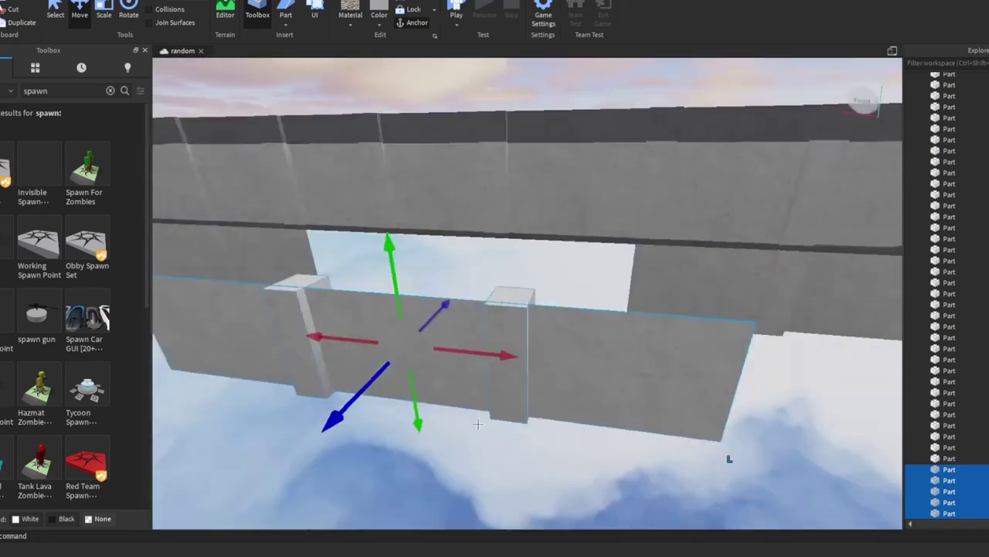
key("Delete")
right_click_drag(477, 424, 670, 427)
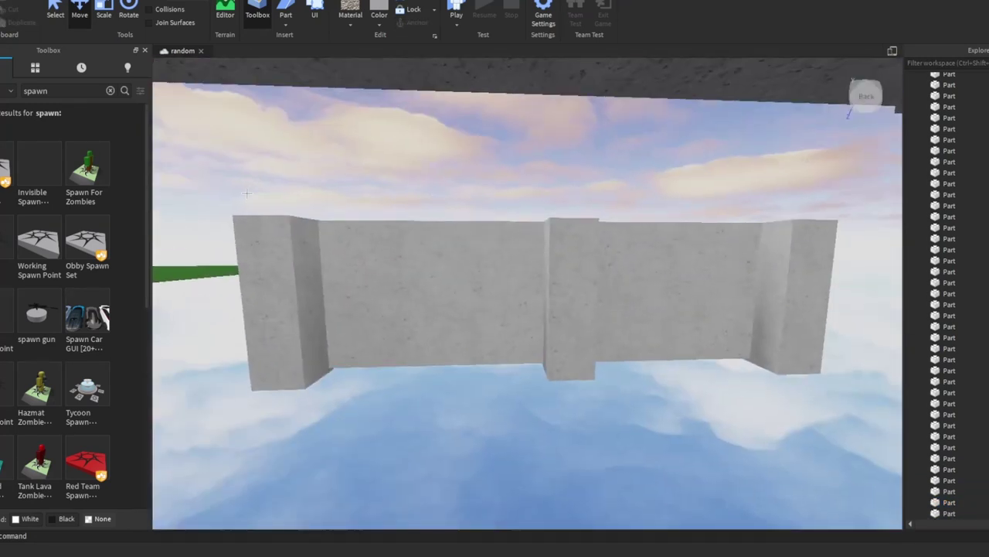
right_click_drag(247, 193, 816, 389)
key("ctrl+z")
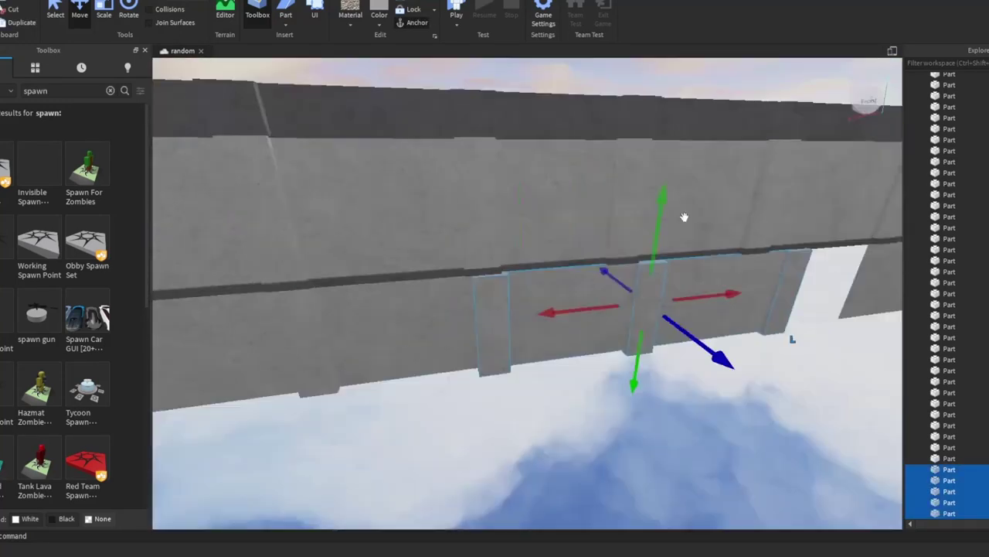
Extend the adjoining lower panel of the long wall to close the remaining gap beside the fitted section
right_click_drag(634, 309, 502, 349)
left_click(623, 340)
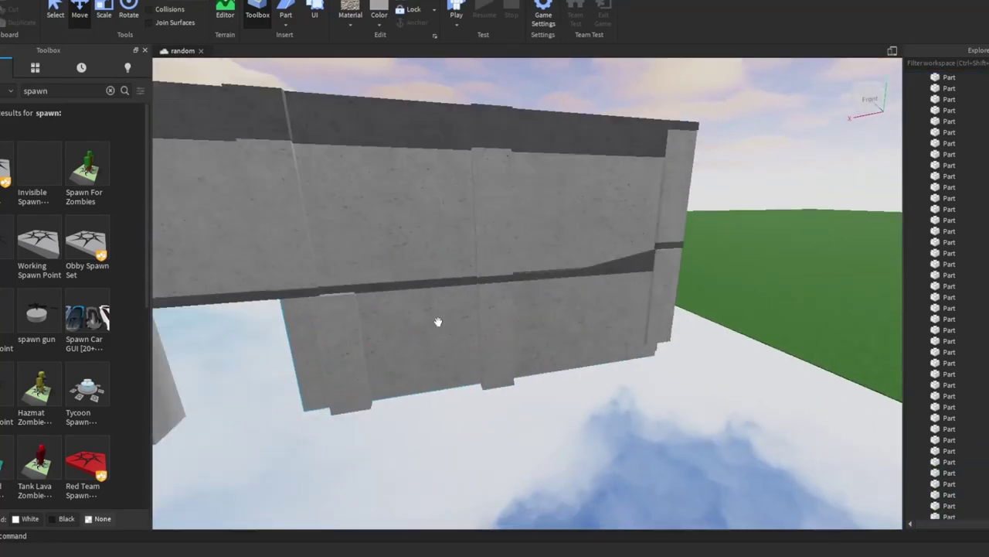
left_click(438, 321)
right_click_drag(437, 321, 203, 385)
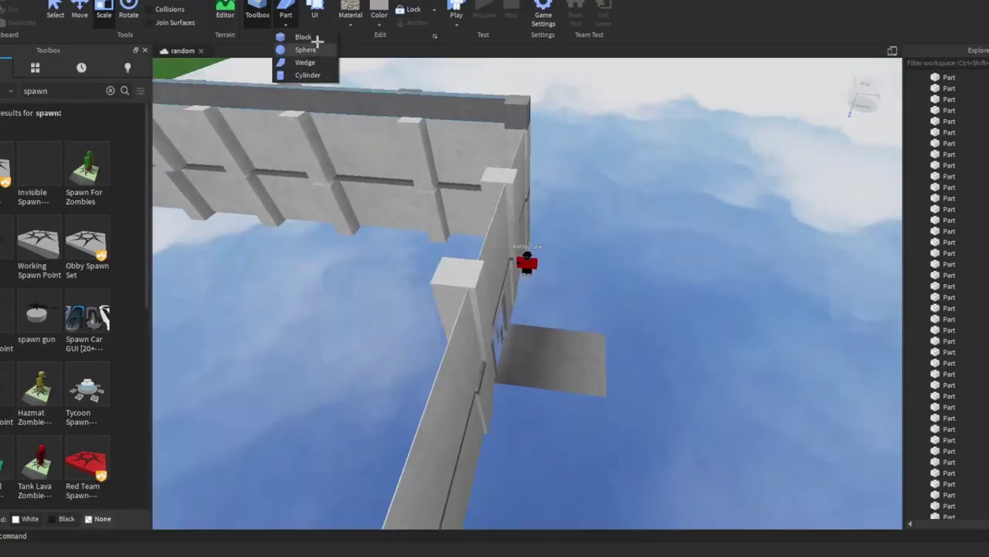
Insert a block for the glass-door wall's top trim and extend the barred-window wall's top trim to the shared corner
left_click(303, 38)
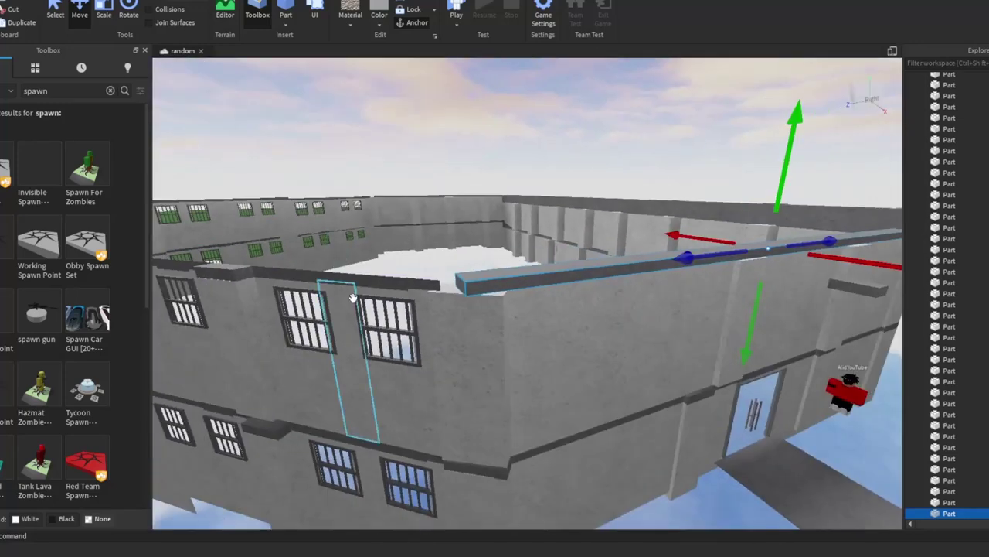
left_click(410, 282)
key("ctrl+3")
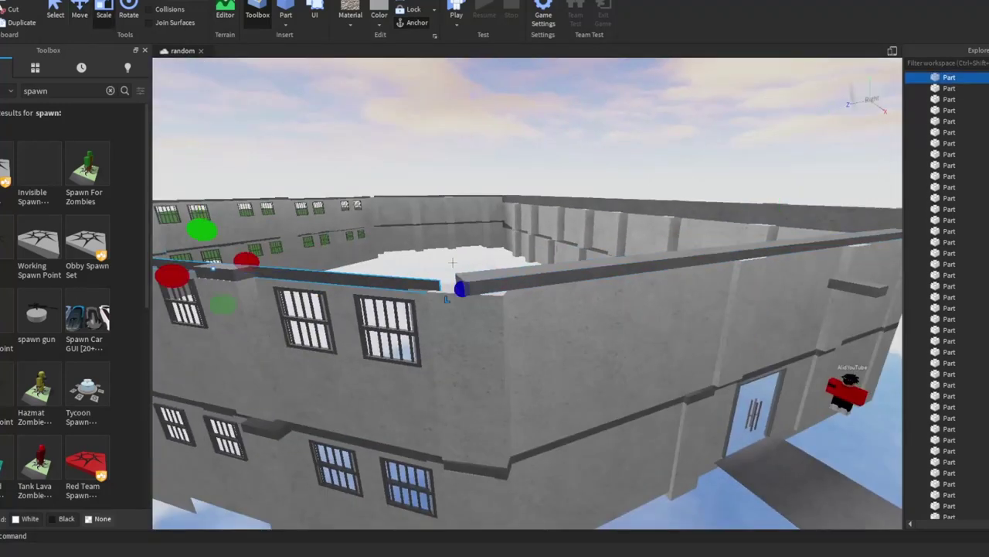
left_click(535, 156)
Copy a dark pillar cap and fit it into the top trim over the pillar beside the glass doors
left_click(395, 346)
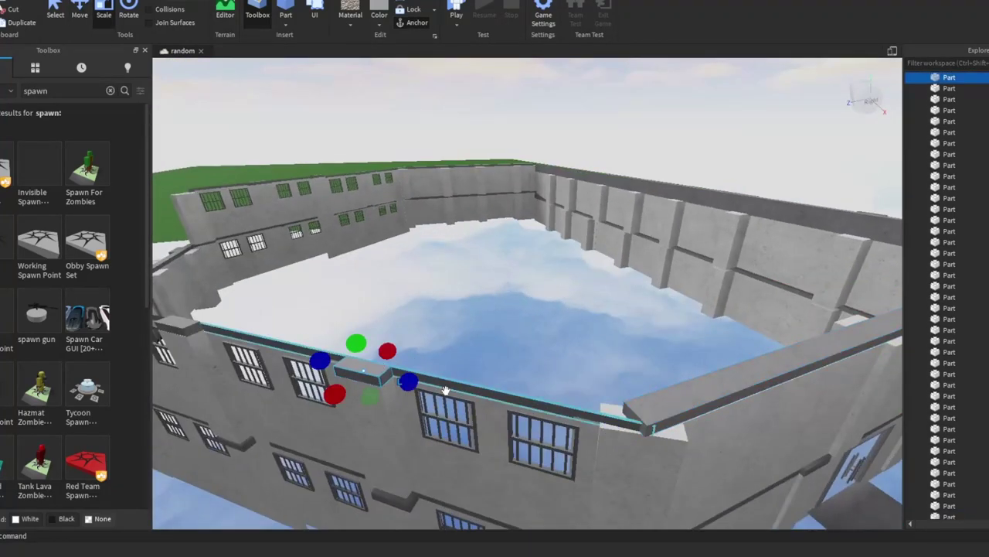
key("ctrl+2")
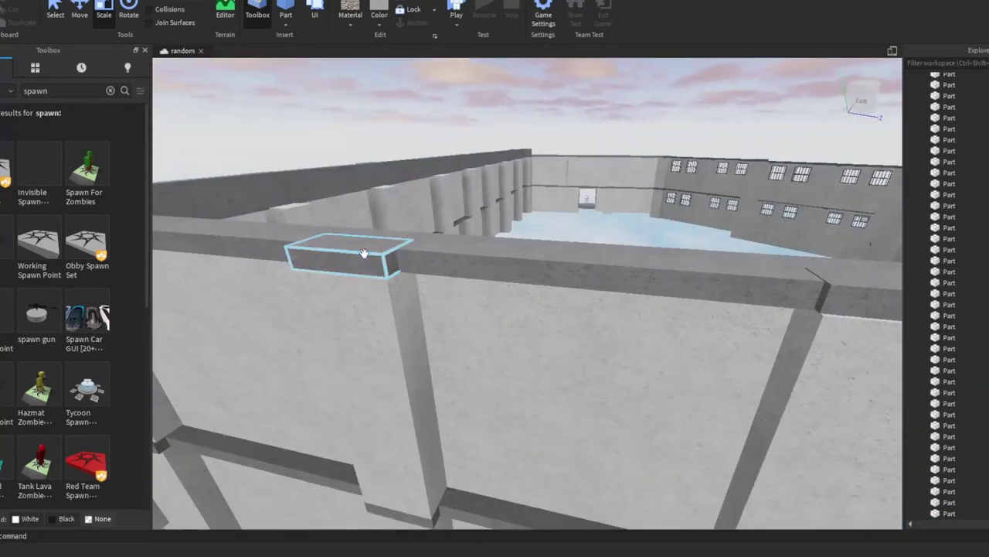
left_click(364, 253)
key("f")
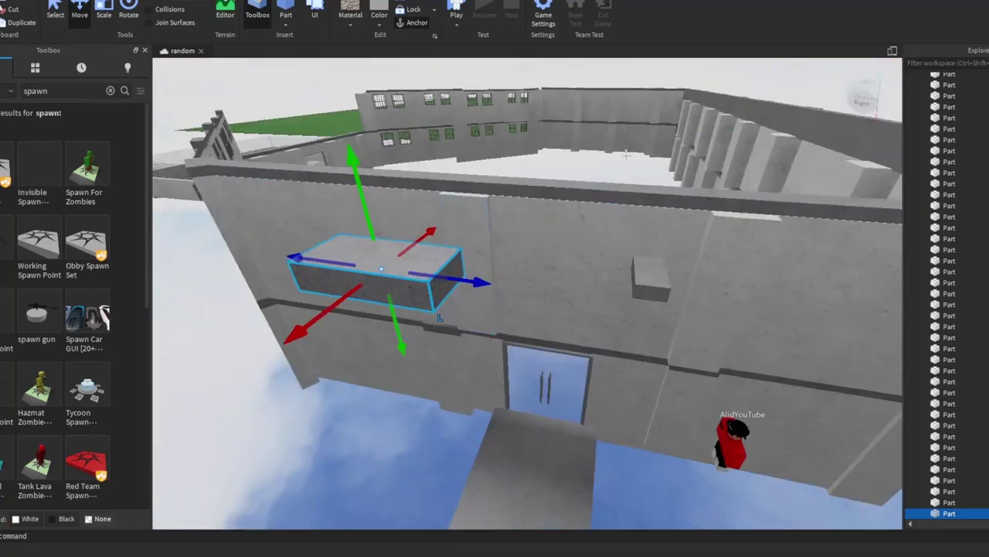
right_click_drag(843, 394, 581, 215)
key("ctrl+3")
right_click_drag(695, 271, 578, 298)
key("ctrl+2")
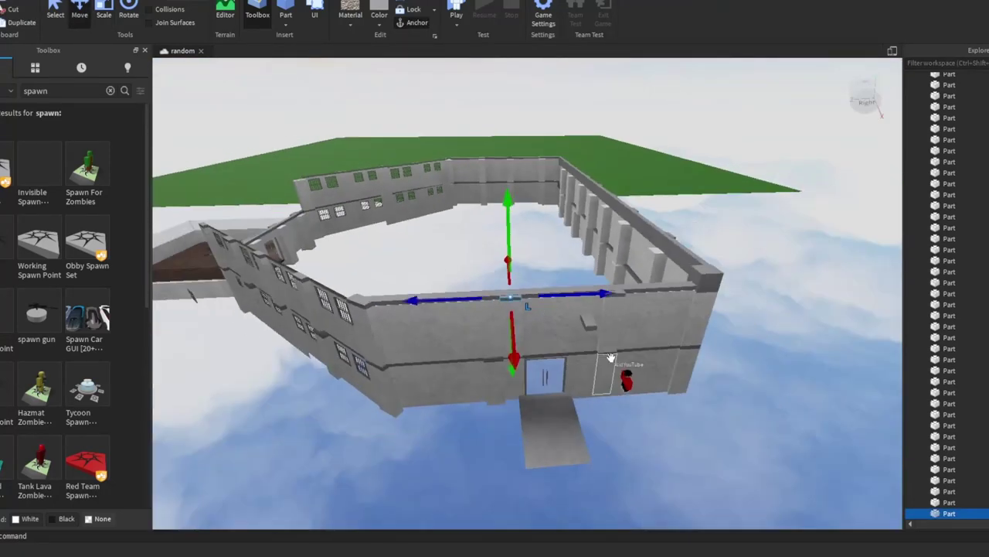
Place and resize dark caps on the glass-door wall's other pillar and on its corner with the barred-window wall
left_click(611, 357)
right_click_drag(610, 357, 742, 285)
left_click(526, 353)
key("ctrl+3")
left_click(480, 351)
left_click(623, 338)
left_click(799, 247)
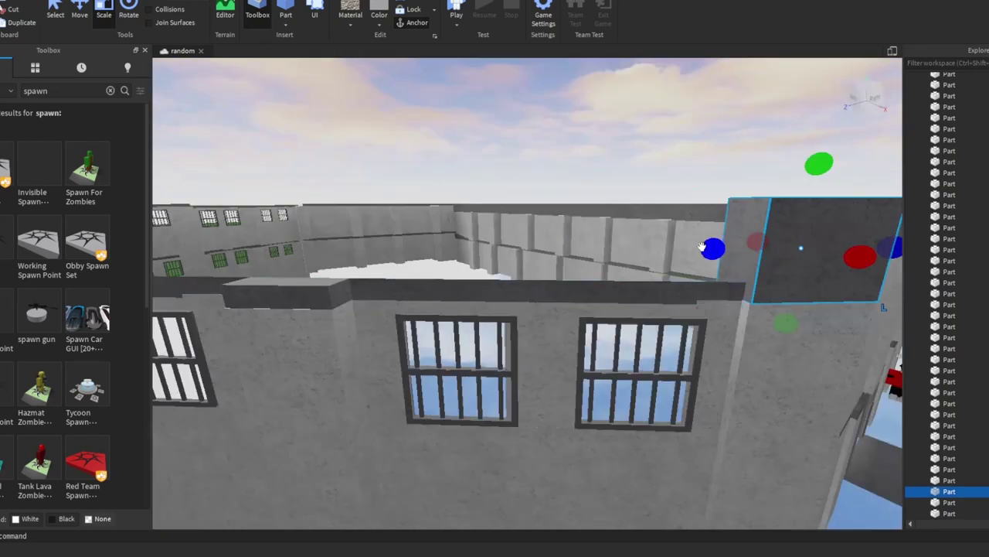
Increase the height of the dark top trim and pillar caps along the barred-window wall to match the raised corner cap
right_click_drag(817, 162, 341, 231)
left_click(471, 224)
left_click(523, 210)
left_click(320, 214)
left_click(340, 230)
left_click(503, 218)
right_click_drag(503, 218, 566, 167)
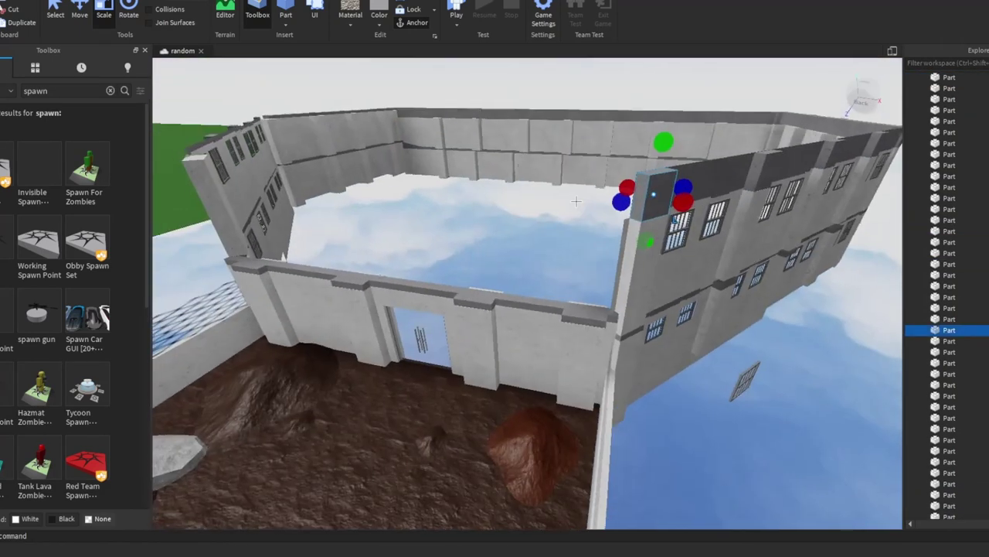
right_click_drag(576, 201, 464, 209)
left_click(355, 197)
right_click_drag(356, 197, 654, 243)
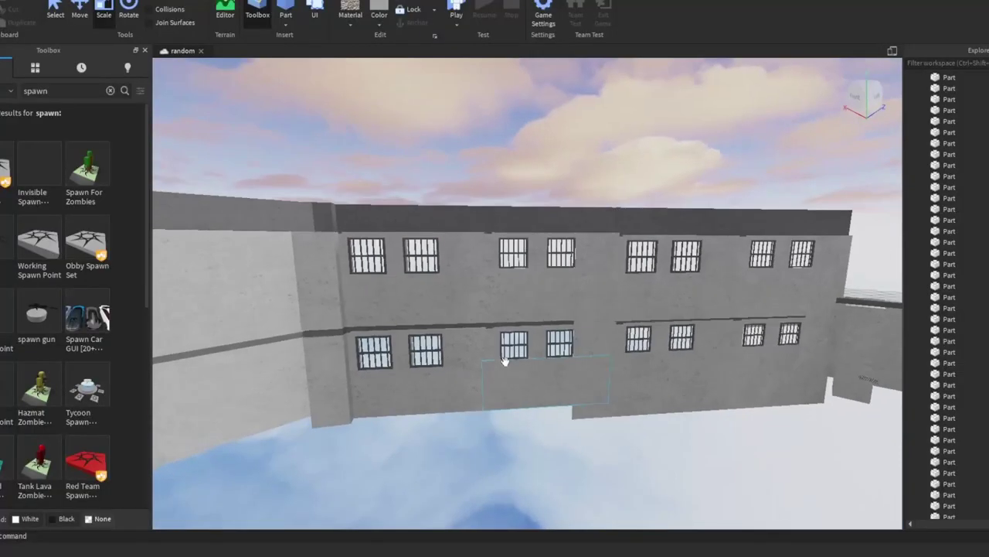
Duplicate an upper-storey barred-window section with its pillars and dark trim, rotate it and place it above the glass-door wall
left_click(503, 361)
scroll(541, 332, "down", 3)
key("ctrl+2")
right_click_drag(612, 296, 540, 247)
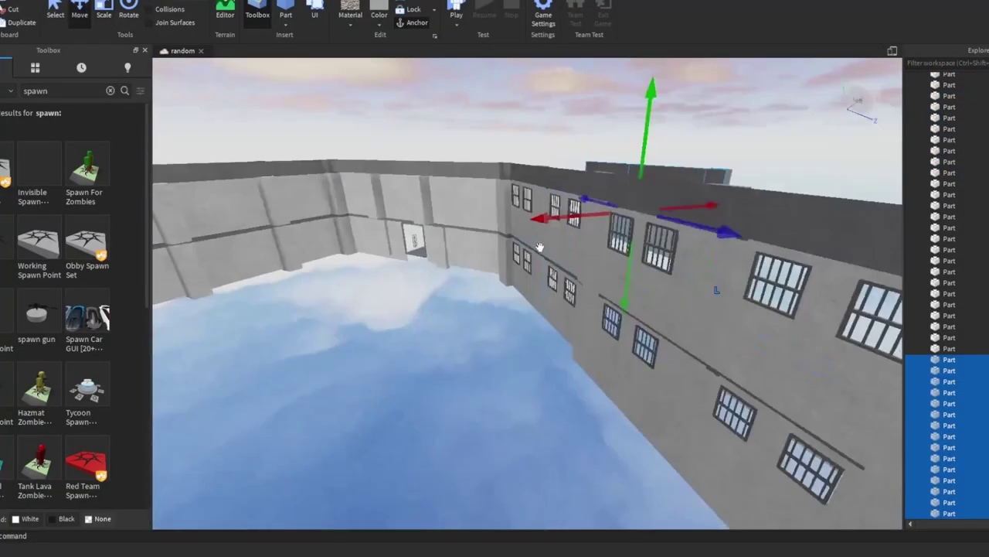
right_click_drag(620, 233, 201, 113)
key("ctrl+4")
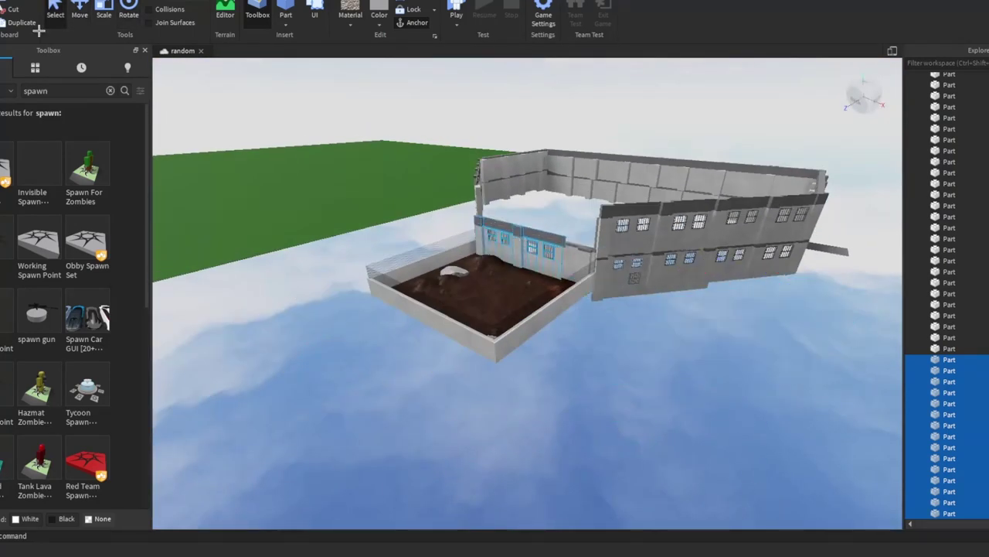
left_click(80, 12)
key("f")
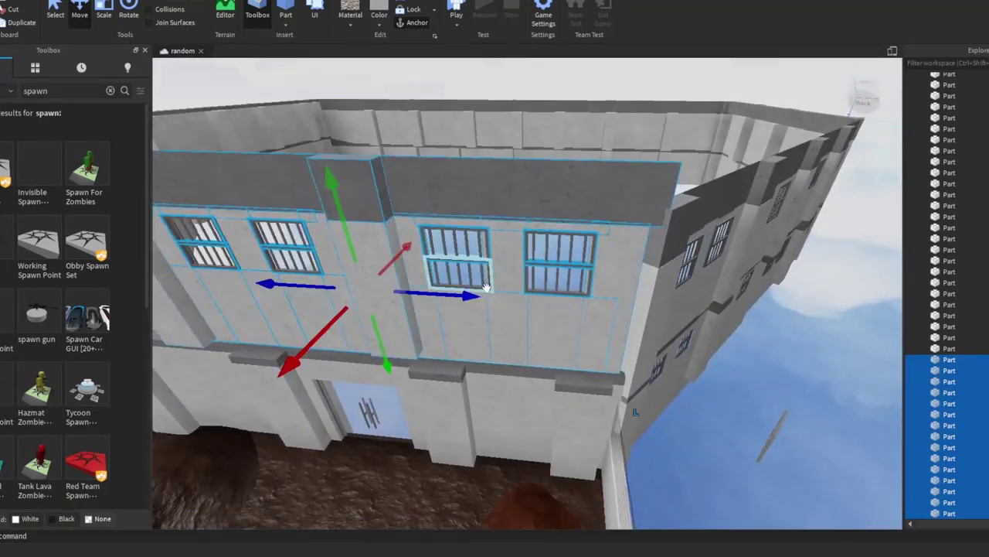
right_click_drag(486, 287, 533, 386)
Fit a copied upper-storey pillar over the pillar beside the glass doors and position a dark cap on the corner pillar
left_click(551, 472)
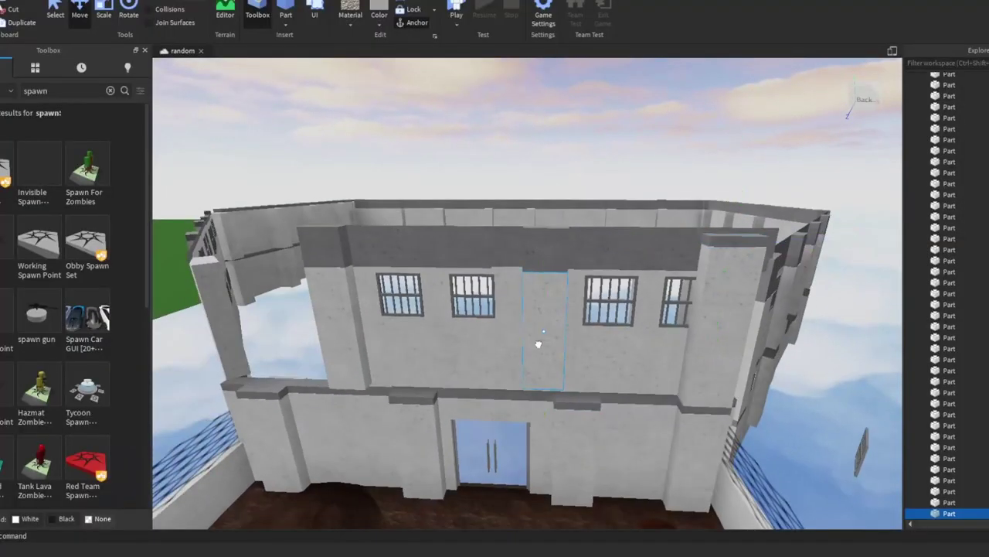
left_click(596, 259)
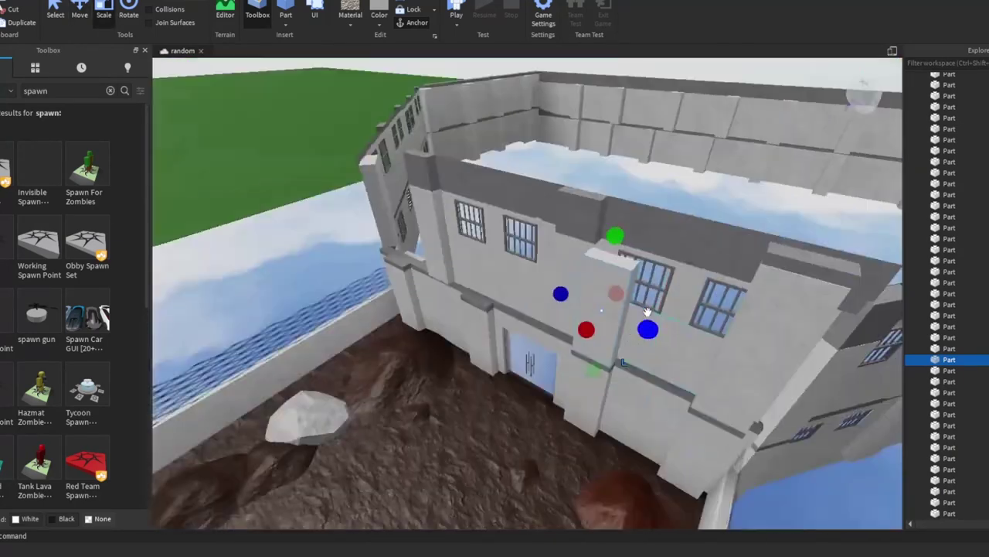
left_click(648, 311)
key("f")
left_click(719, 230)
key("f")
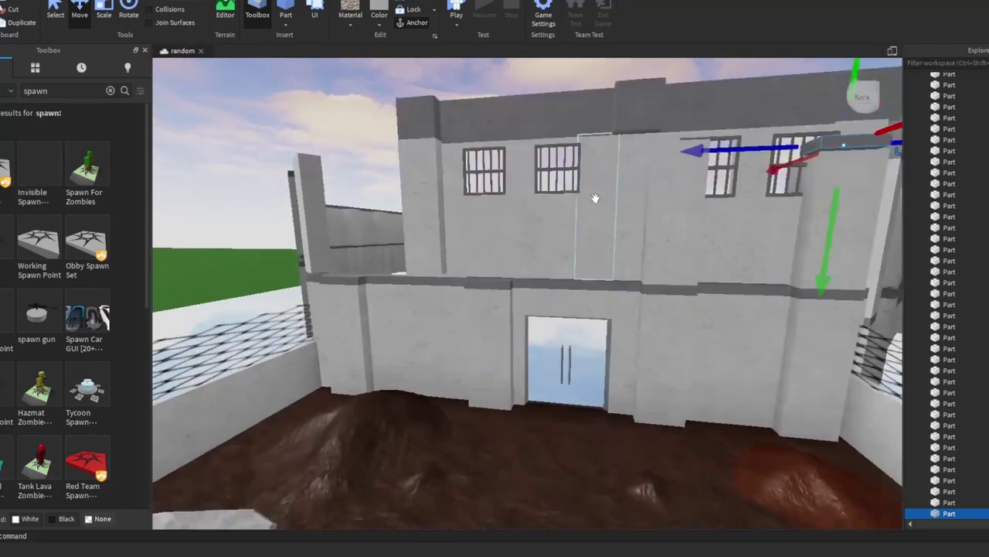
Resize the dark pillar caps and top trim above the glass-door wall so they form a thinner band
left_click(595, 198)
key("f")
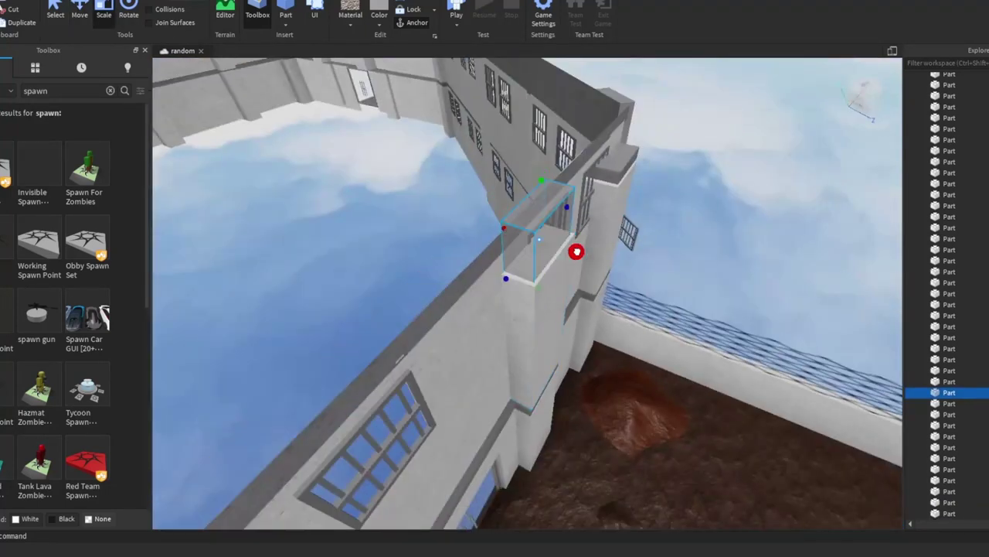
left_click(464, 193)
key("f")
left_click(478, 138)
key("f")
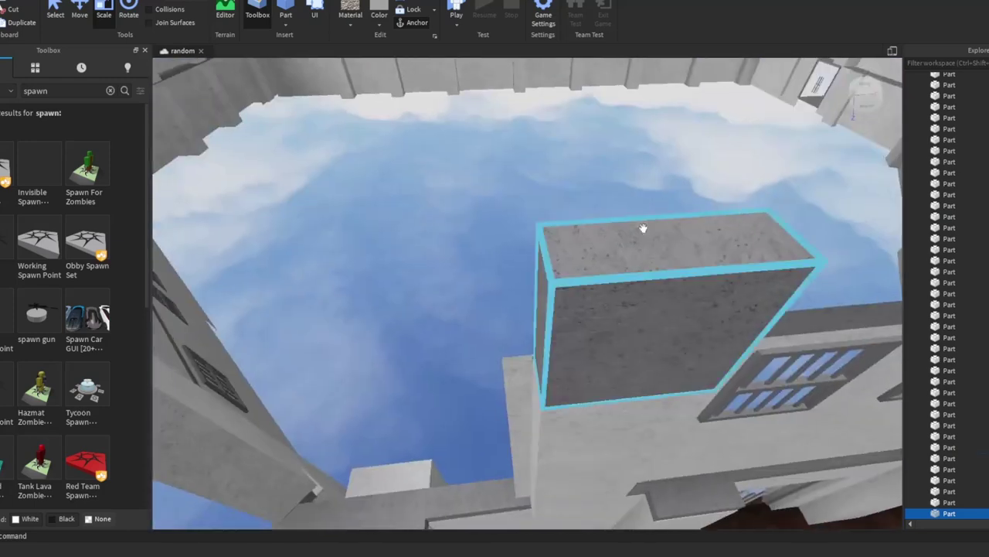
left_click(643, 228)
key("f")
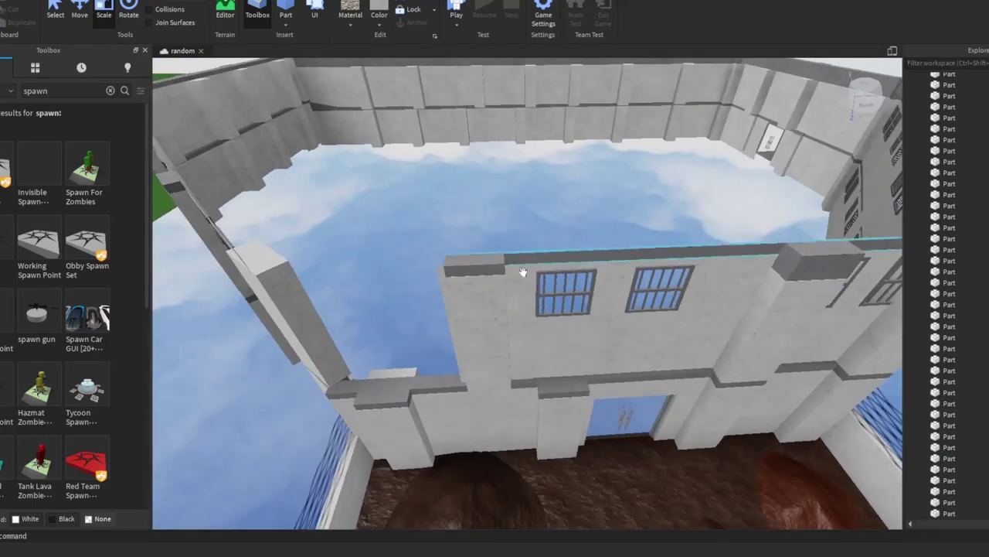
Fill the glass-door wall's upper storey out to the open corner and extend its dark top trim to that corner
left_click(523, 272)
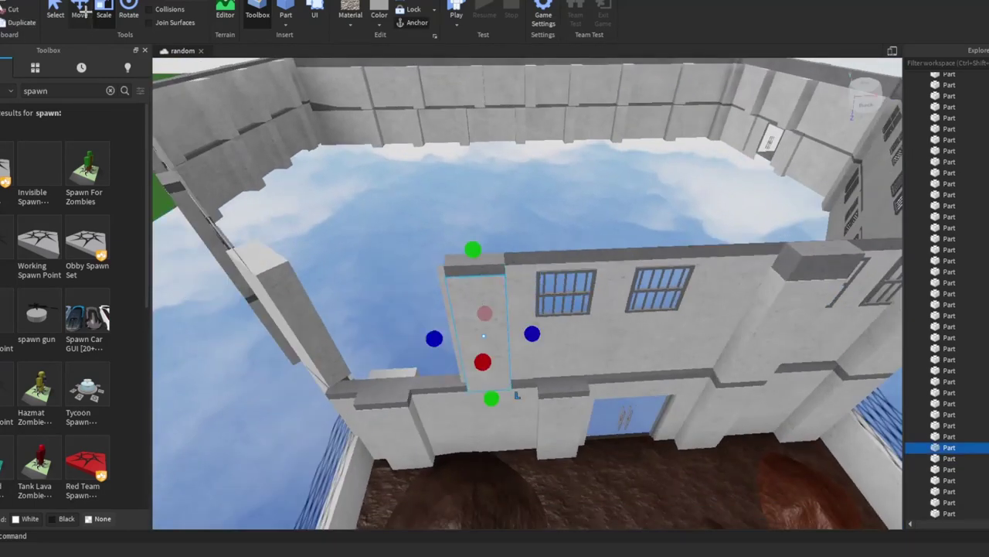
key("ctrl+2")
key("f")
right_click_drag(605, 269, 590, 327)
left_click(590, 327)
key("f")
left_click(358, 211)
key("f")
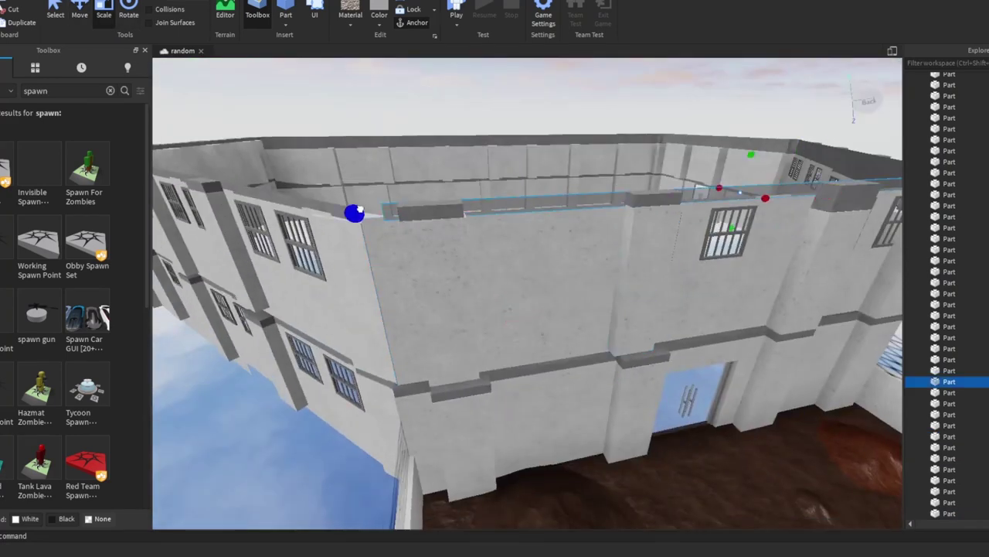
left_click(371, 223)
key("f")
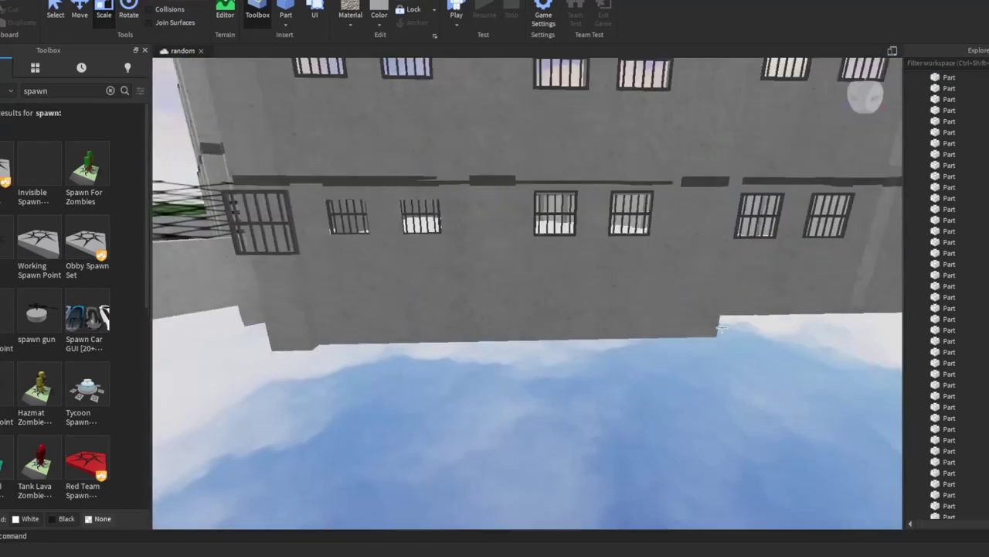
Duplicate a lower-storey two-window section of the barred-window wall and pull the copy out in front of the wall
left_click_drag(645, 324, 468, 220)
left_click_drag(156, 119, 157, 119)
key("ctrl+2")
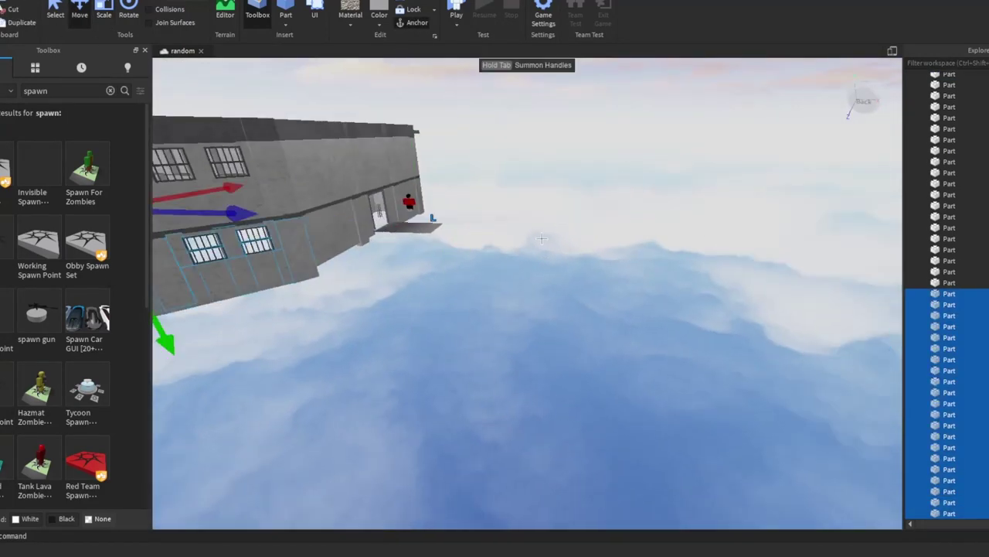
right_click_drag(542, 239, 503, 346)
left_click(503, 347)
left_click_drag(589, 313, 409, 180)
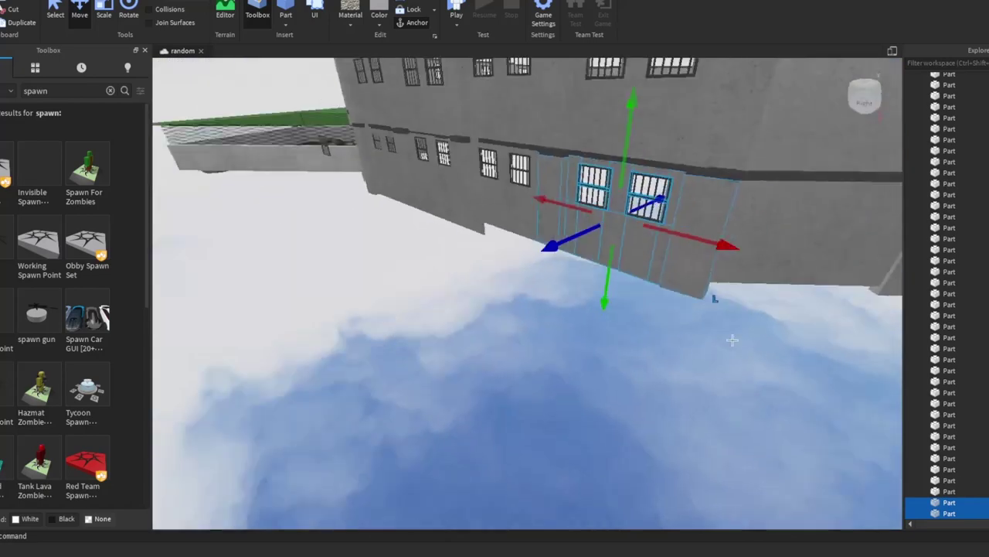
right_click_drag(732, 340, 662, 169)
scroll(662, 169, "up", 3)
left_click(662, 169)
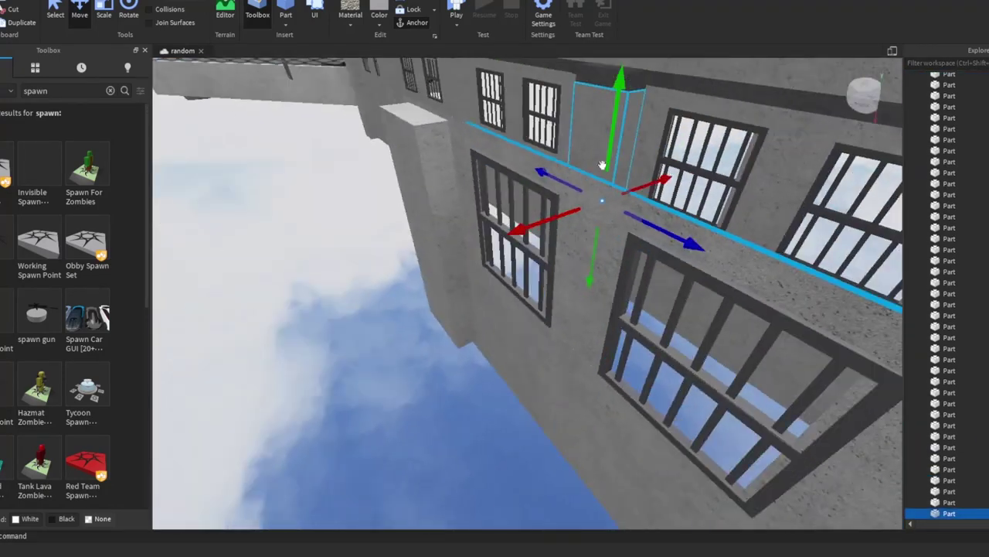
right_click_drag(603, 164, 531, 165)
left_click(531, 166)
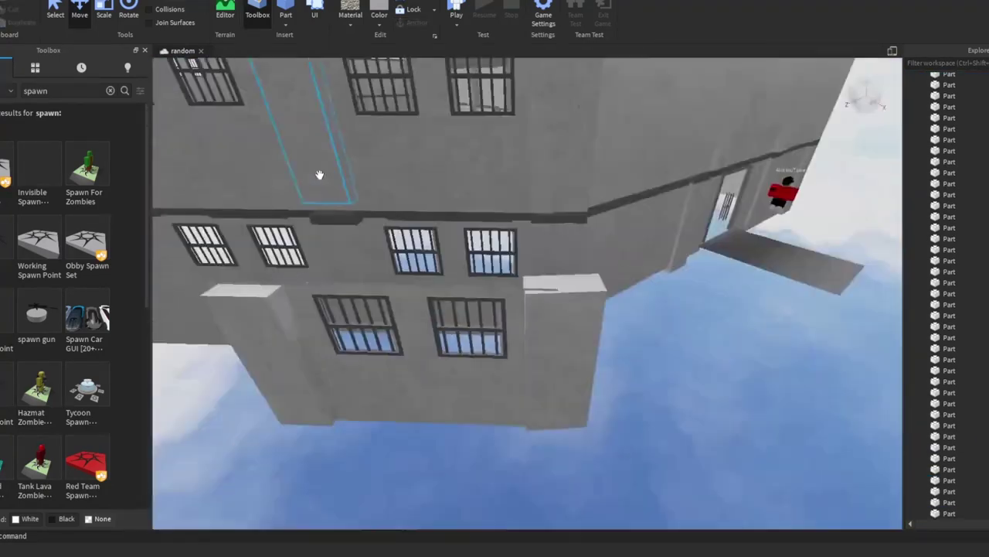
Select the copied two-window section and move it over the dirt enclosure to the glass-door wall's upper storey
right_click_drag(319, 175, 618, 326)
left_click(619, 327)
scroll(626, 325, "up", 5)
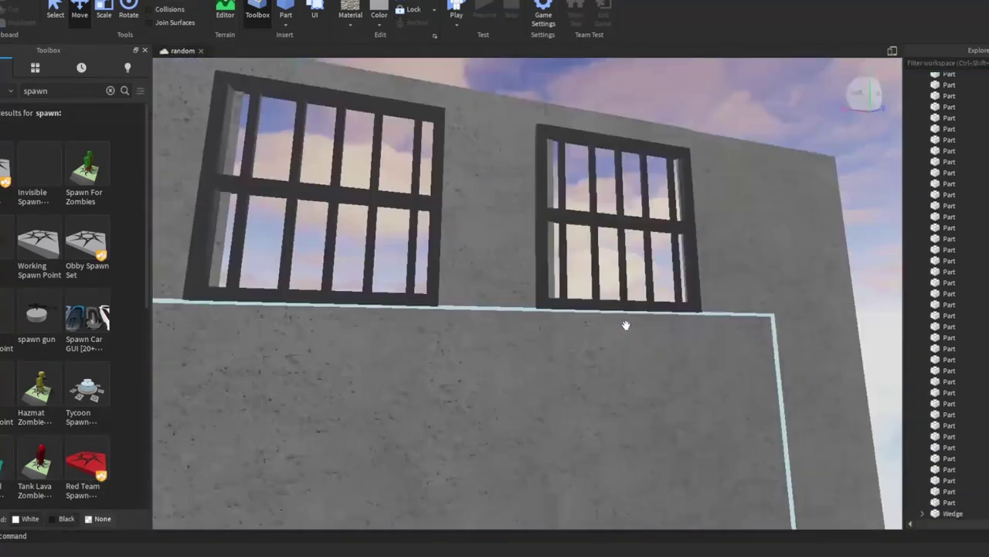
left_click_drag(320, 161, 633, 459)
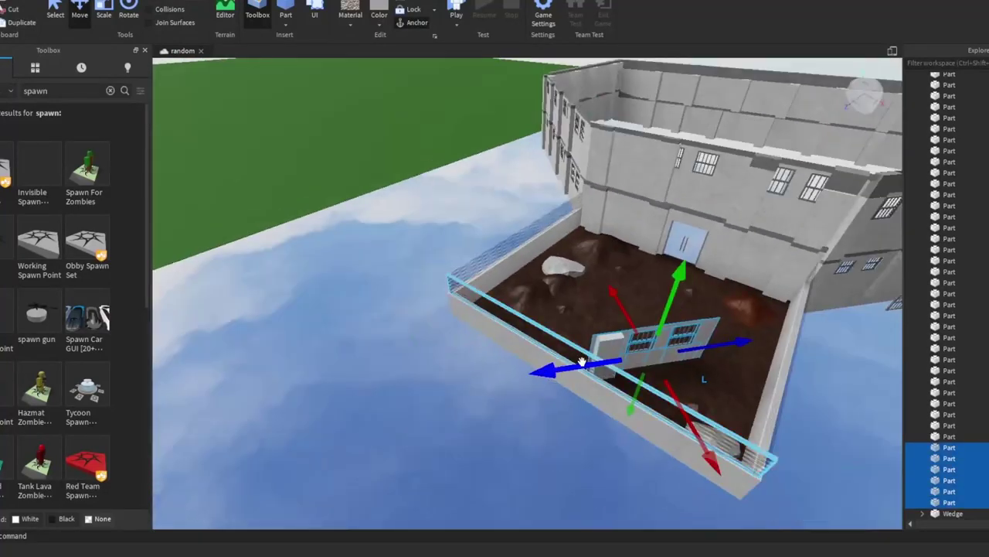
right_click_drag(582, 362, 510, 308)
scroll(510, 307, "up", 5)
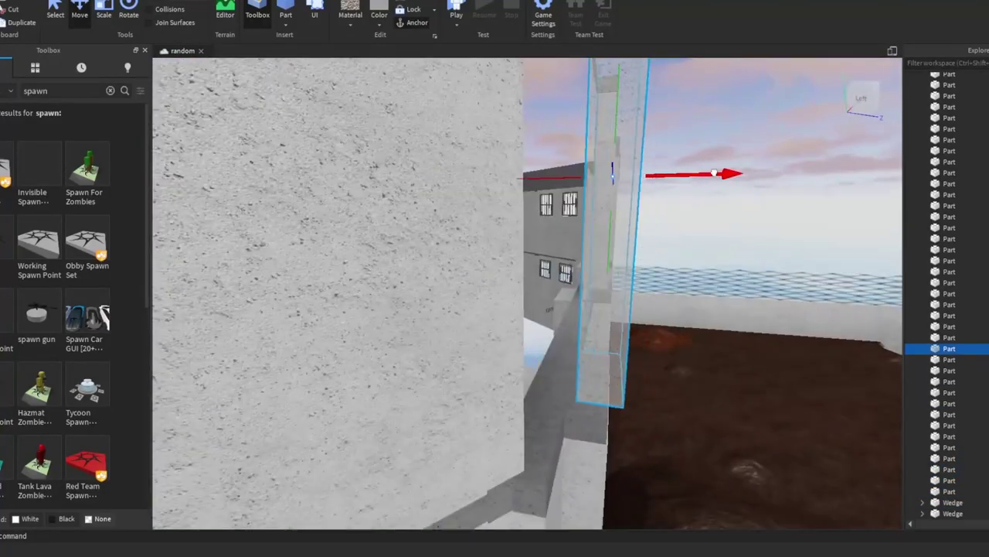
Resize the wall panel beneath the placed windows and adjust the depth of the dark cap on the corner-side pillar
key("ctrl+3")
right_click_drag(613, 173, 535, 205)
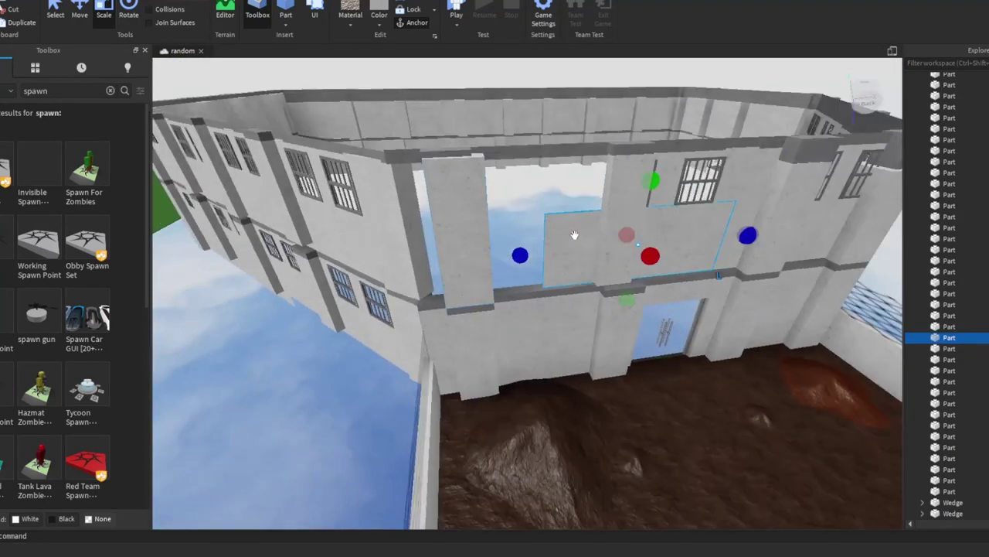
left_click(574, 235)
scroll(479, 278, "up", 5)
left_click(382, 342)
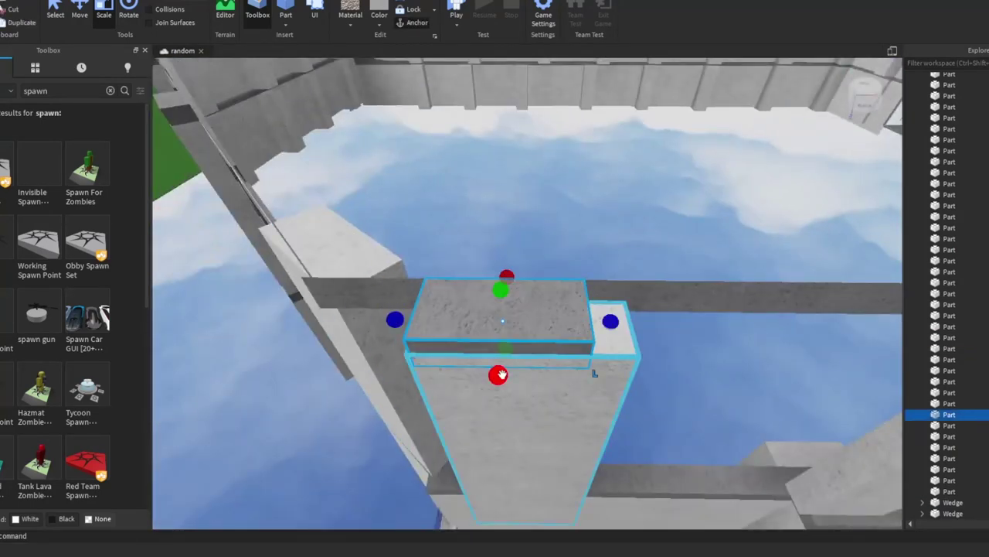
right_click_drag(517, 372, 596, 222)
Stretch the corner-side upper pillar up to its cap and fit the dark cap at the wall's opposite end
scroll(596, 221, "down", 5)
scroll(591, 210, "up", 5)
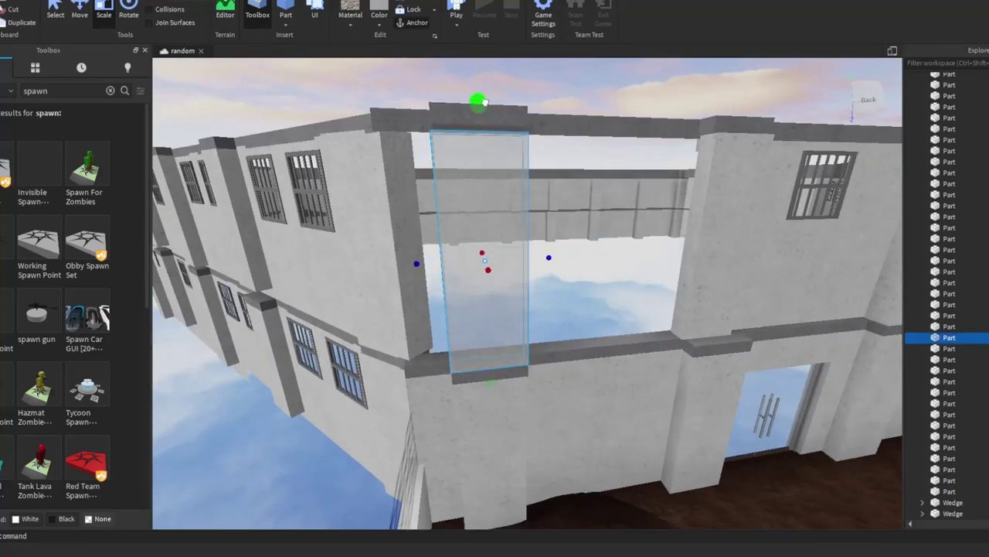
scroll(483, 131, "down", 5)
scroll(485, 232, "up", 5)
left_click(484, 304)
left_click(474, 294)
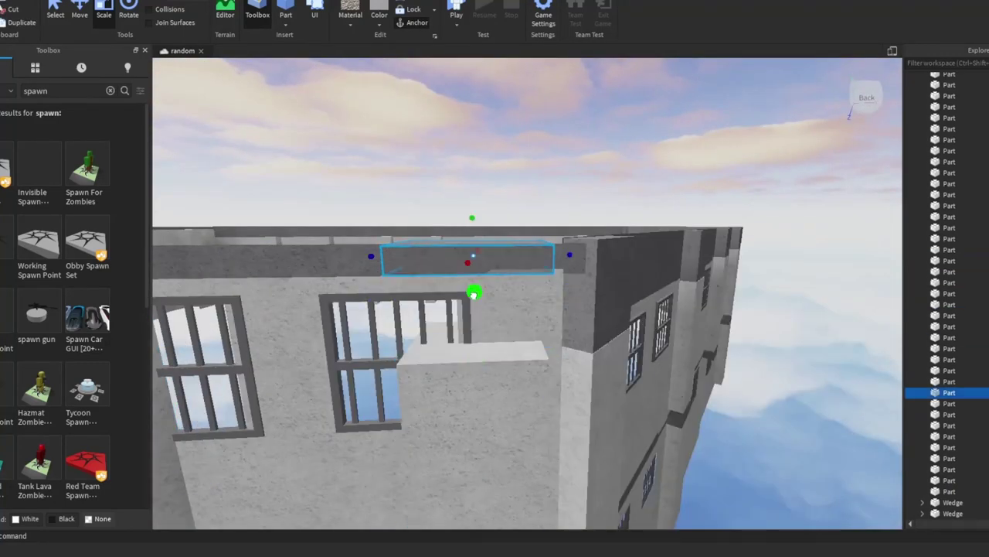
scroll(466, 264, "down", 5)
left_click(722, 413)
right_click_drag(722, 413, 709, 487)
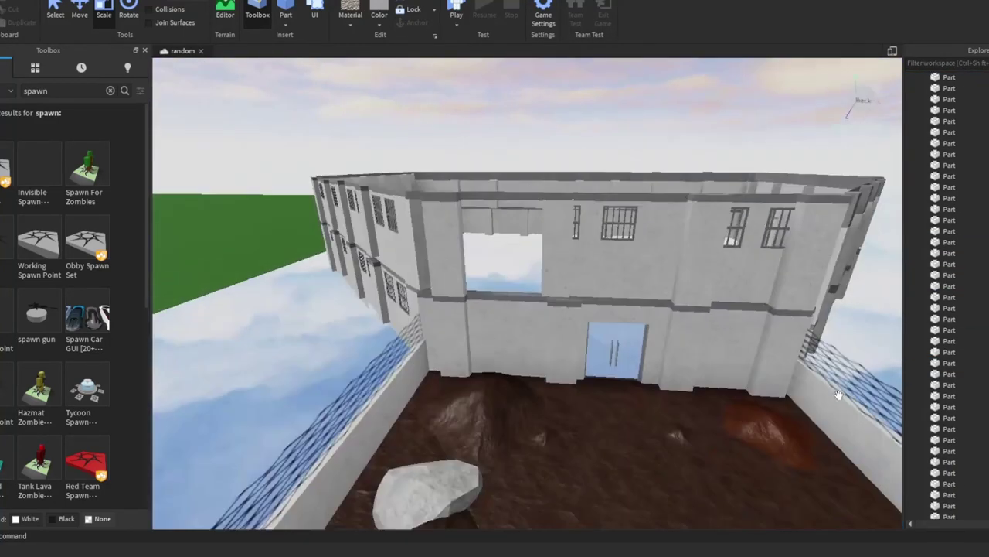
Duplicate the two-window section, rotate it and move the copy onto the glass-door wall's upper storey
left_click_drag(593, 496, 299, 412)
right_click_drag(420, 439, 530, 453)
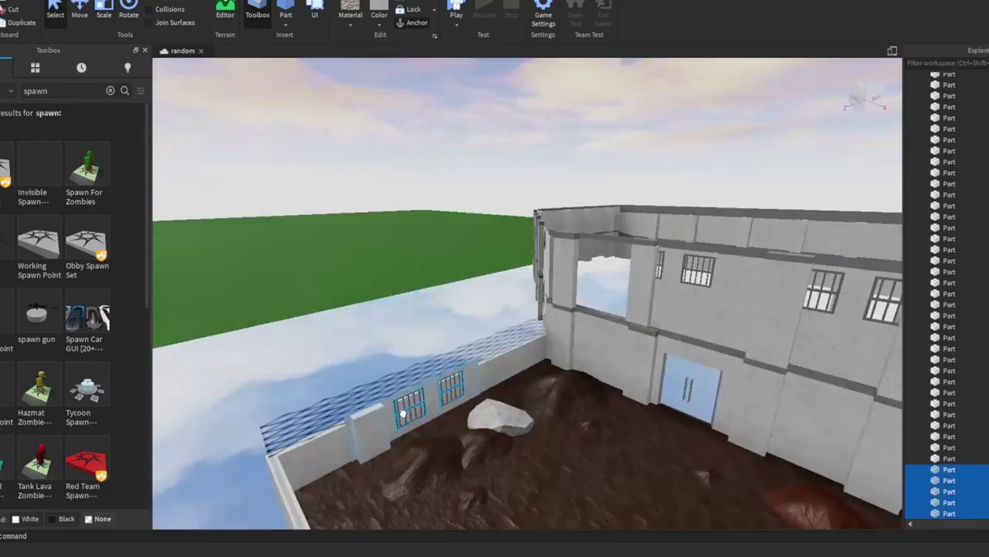
key("ctrl+4")
key("ctrl+1")
left_click_drag(530, 453, 685, 358)
left_click(86, 12)
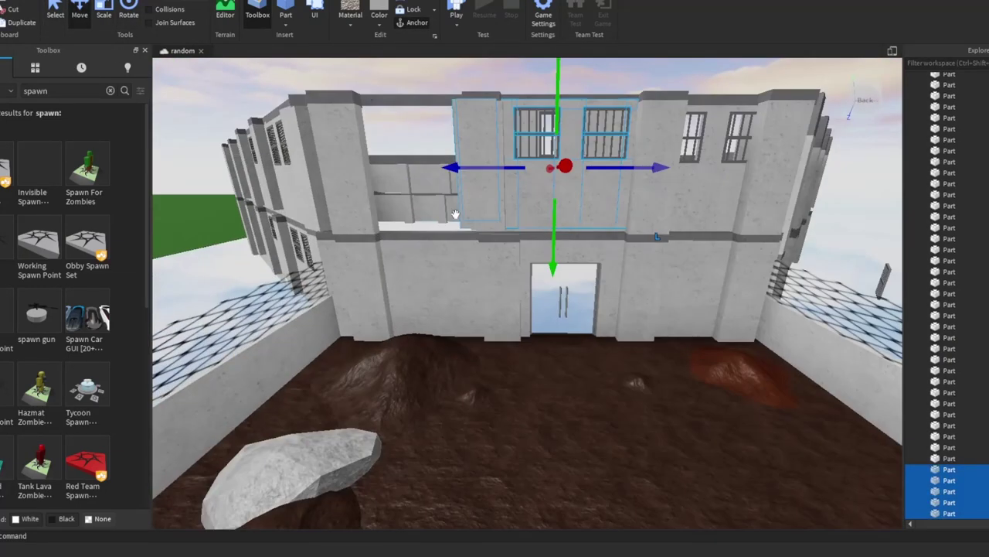
Slide the copied window section into the remaining upper-storey opening and extend its end panel to the corner
right_click_drag(610, 194, 665, 463)
scroll(791, 420, "up", 6)
scroll(611, 380, "down", 5)
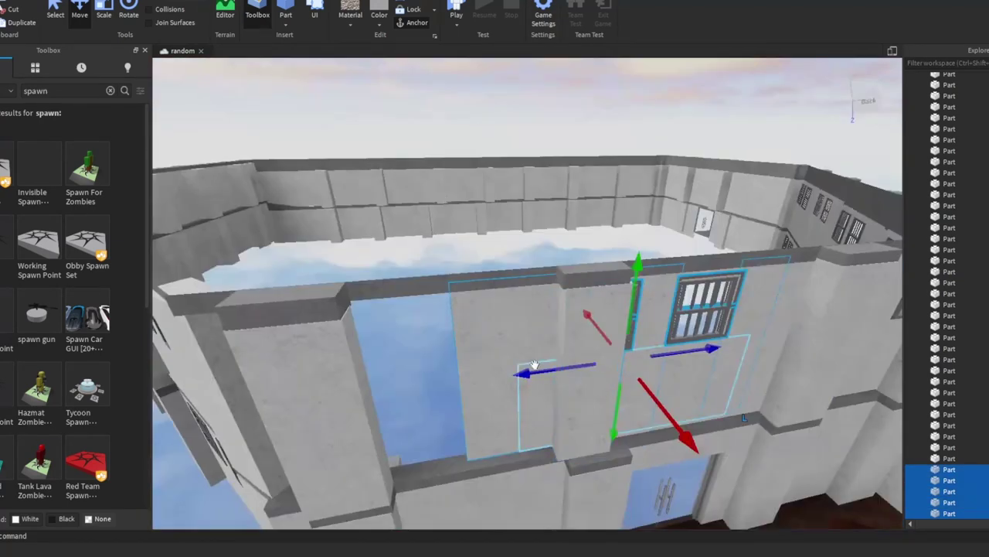
scroll(531, 346, "up", 3)
key("ctrl+2")
left_click(532, 346)
key("ctrl+3")
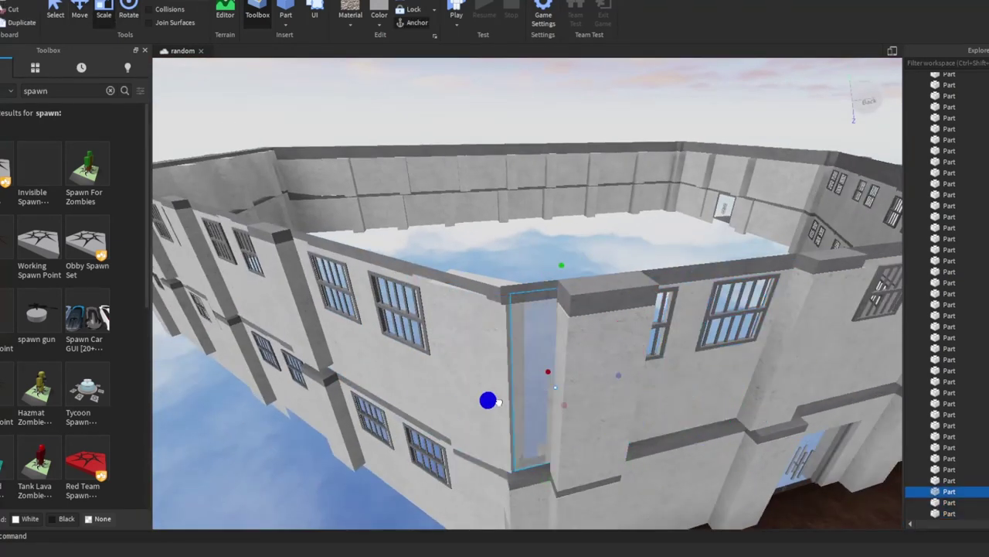
right_click_drag(532, 346, 487, 278)
scroll(467, 245, "up", 5)
Resize the panel beneath the new windows and fit the upper pillar and its dark cap beside the glass doors
right_click_drag(468, 245, 503, 342)
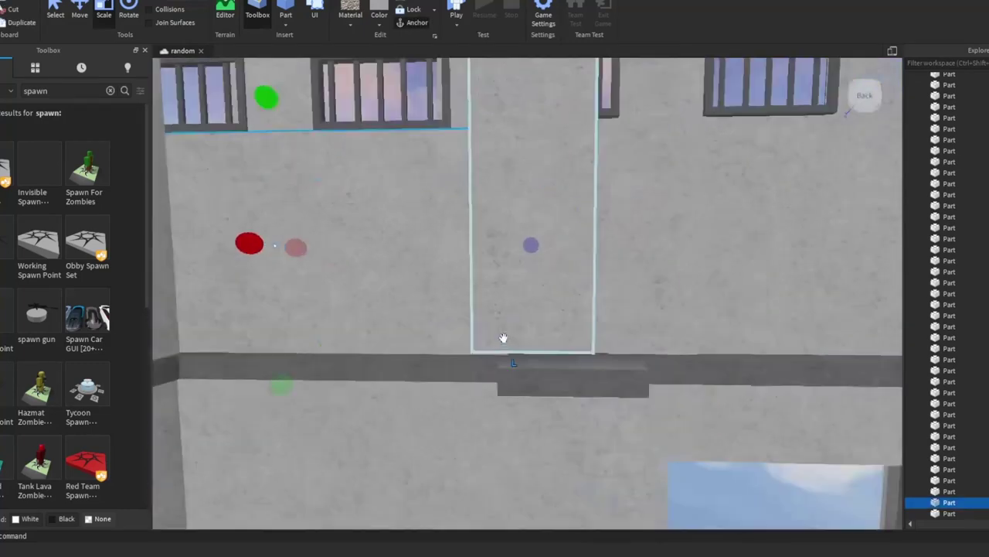
scroll(503, 343, "down", 3)
scroll(504, 342, "up", 5)
scroll(603, 363, "down", 2)
scroll(603, 363, "down", 3)
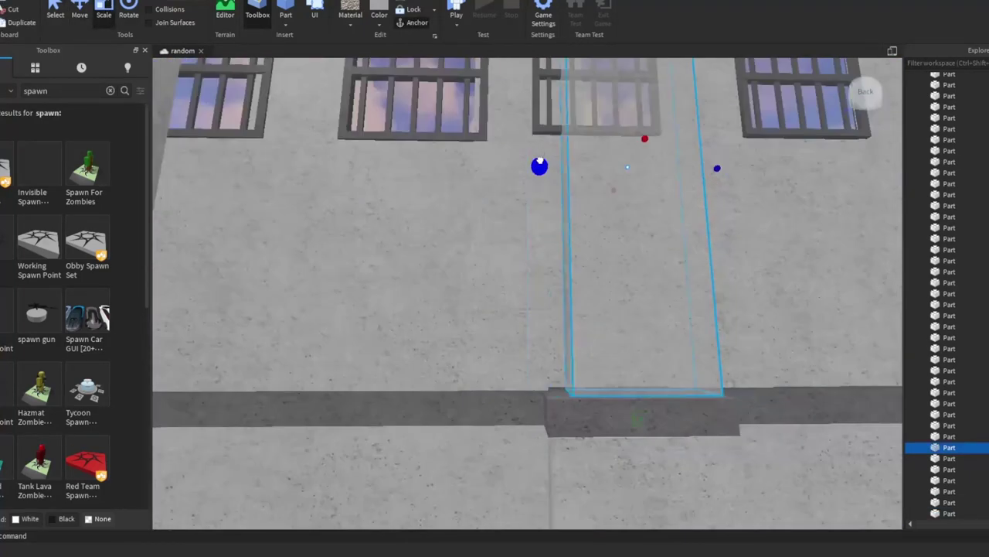
right_click_drag(603, 364, 541, 231)
key("ctrl+2")
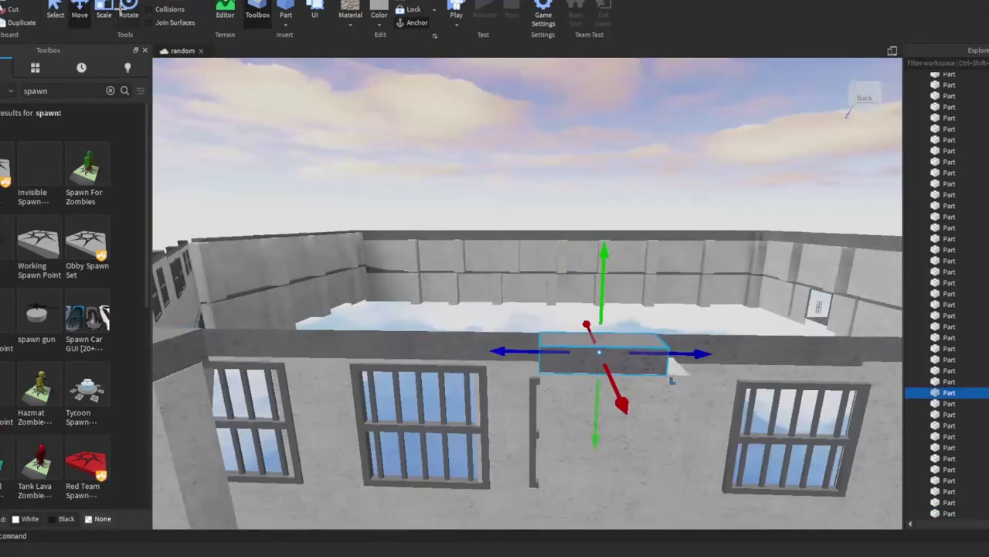
scroll(603, 363, "down", 5)
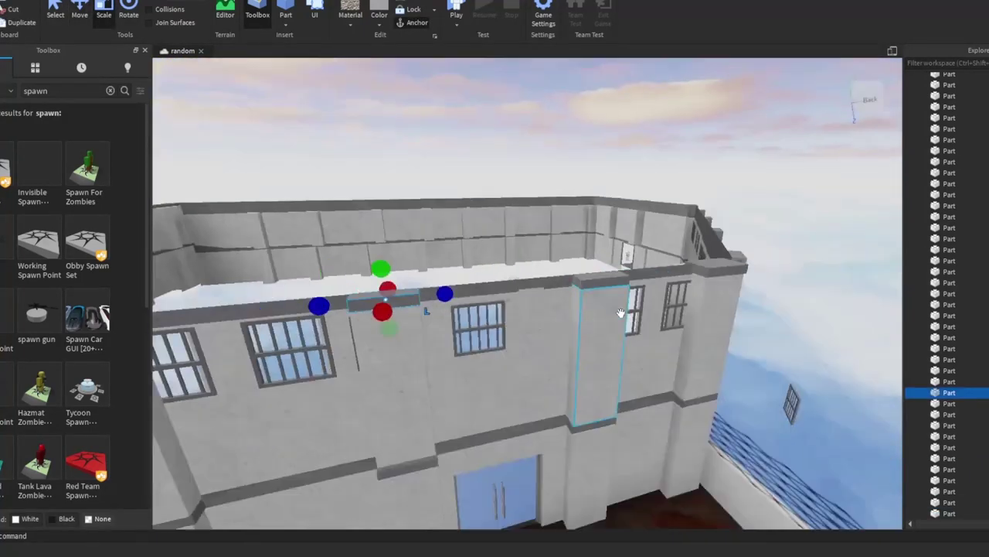
right_click_drag(603, 363, 748, 317)
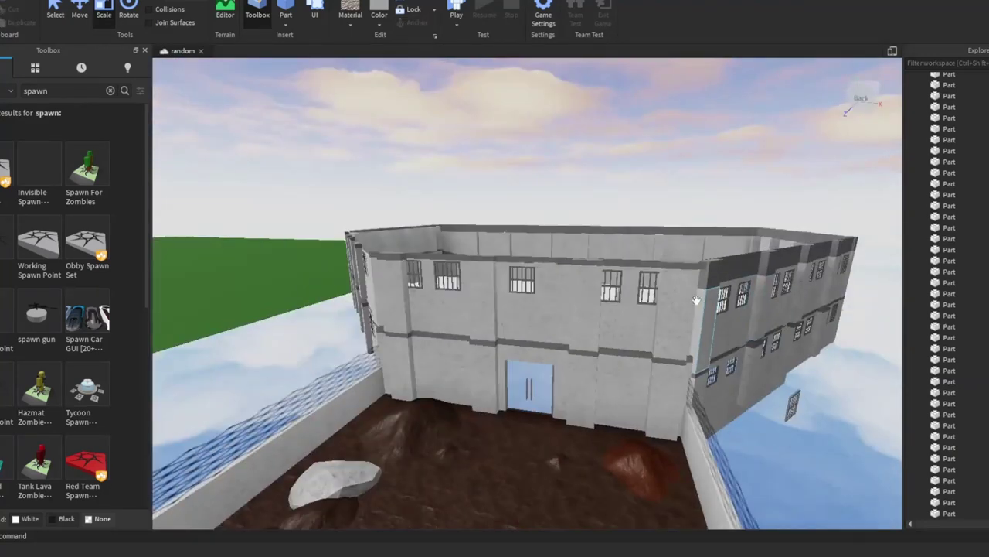
scroll(573, 292, "up", 3)
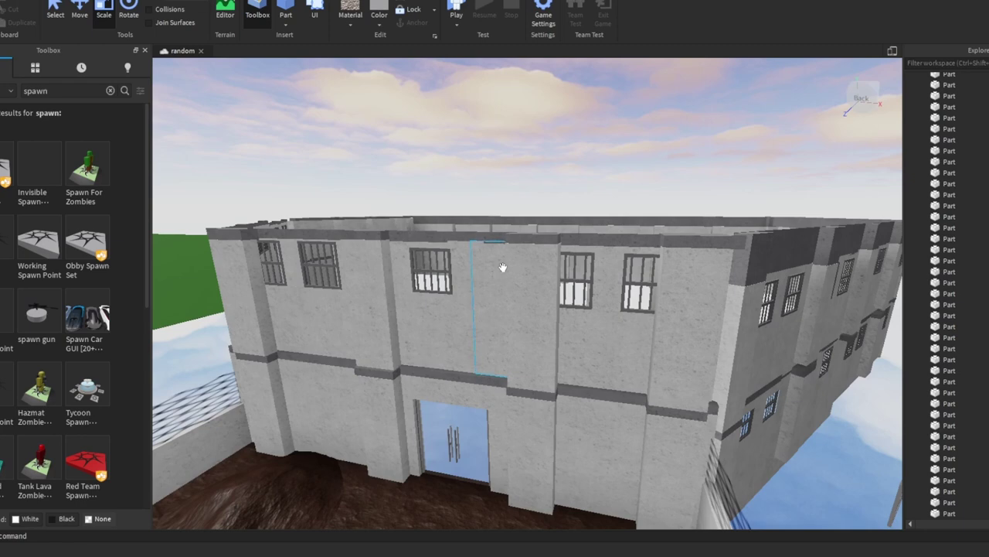
scroll(70, 309, "down", 10)
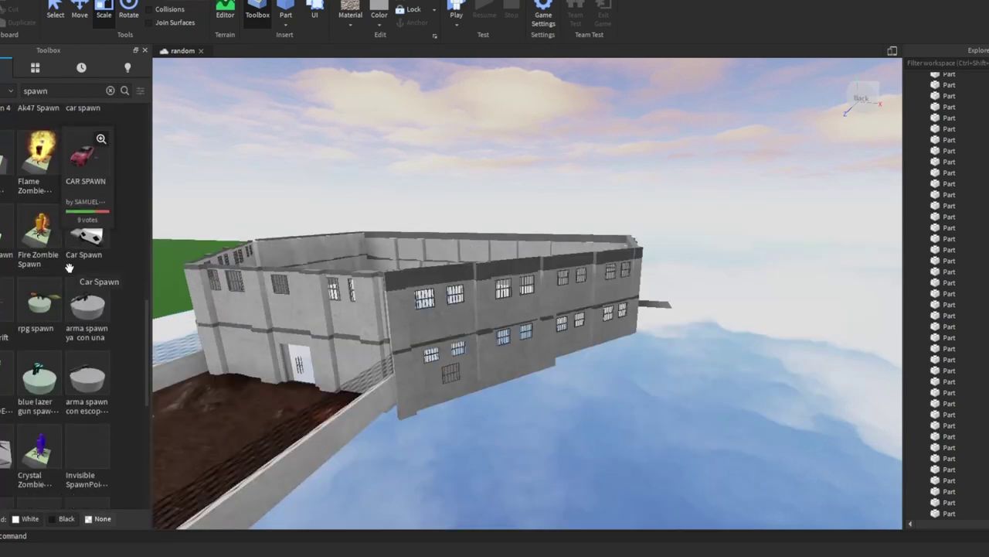
Move the barred window pieces out of the adjoining pillar and fit them into the upper-storey opening beside the glass doors
scroll(91, 279, "up", 10)
scroll(541, 256, "up", 10)
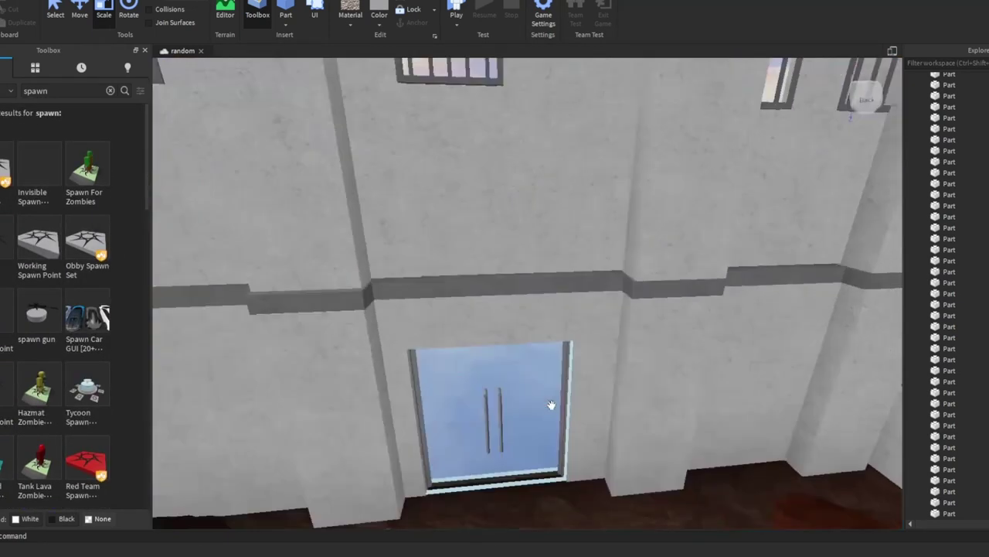
right_click_drag(541, 256, 542, 256)
left_click(561, 198)
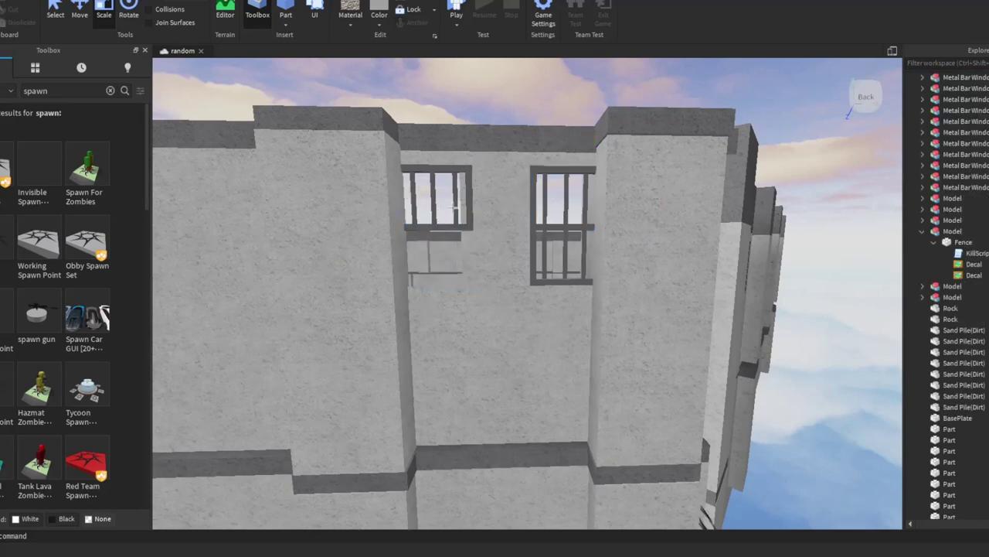
left_click(500, 188)
scroll(500, 188, "up", 10)
scroll(500, 188, "down", 10)
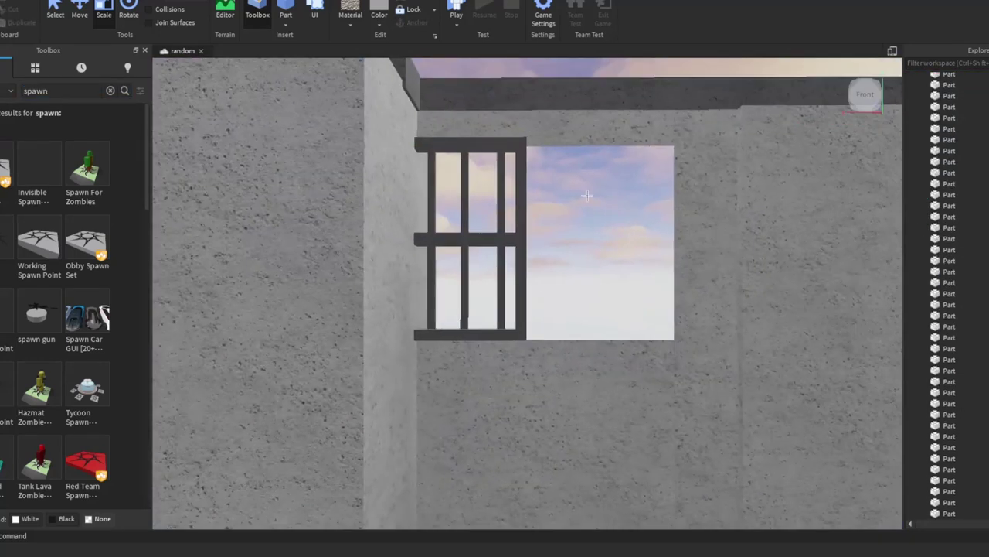
left_click(437, 199)
key("ctrl+2")
left_click_drag(510, 198, 648, 198)
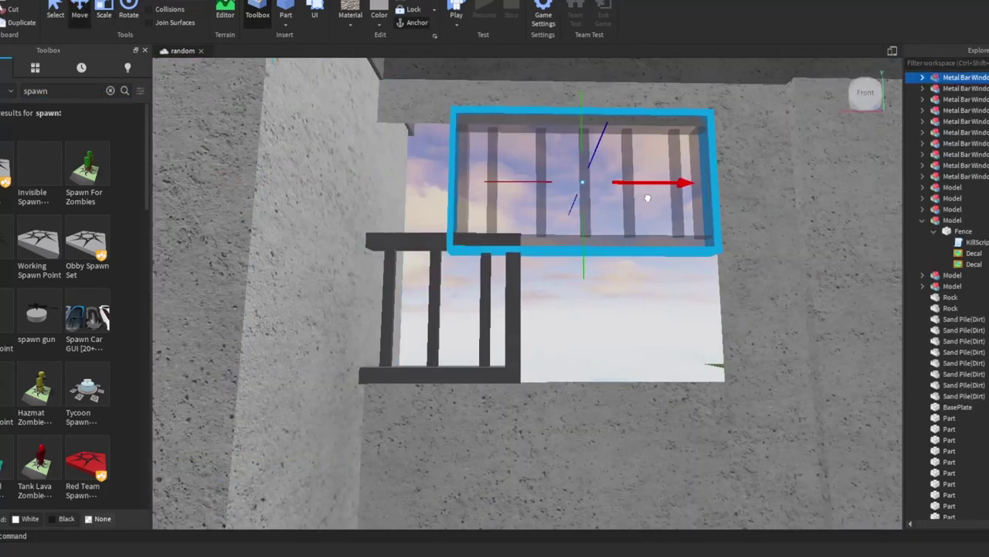
scroll(648, 198, "down", 5)
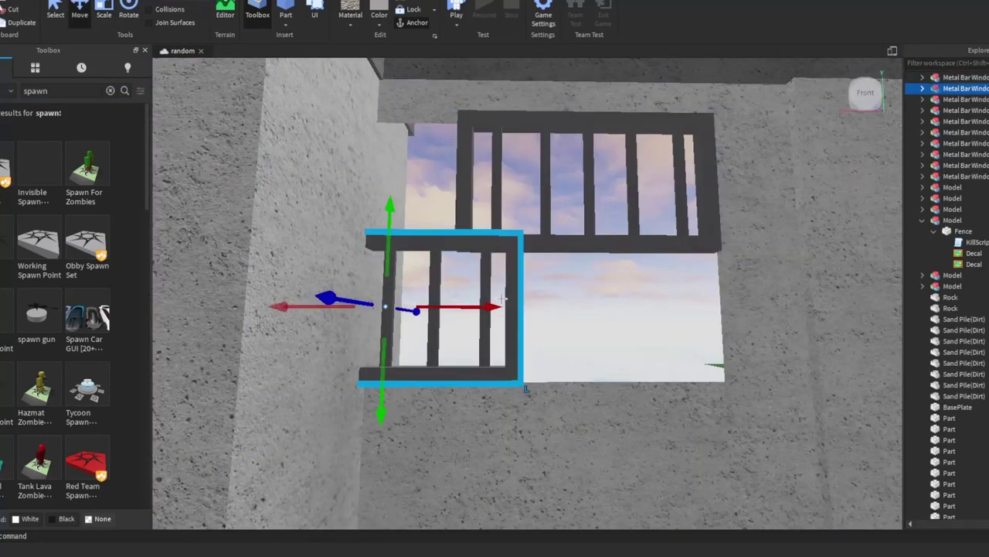
right_click_drag(647, 198, 576, 231)
Scale the upper-storey wall pieces on the glass-door wall to fit around its barred windows
left_click(593, 393)
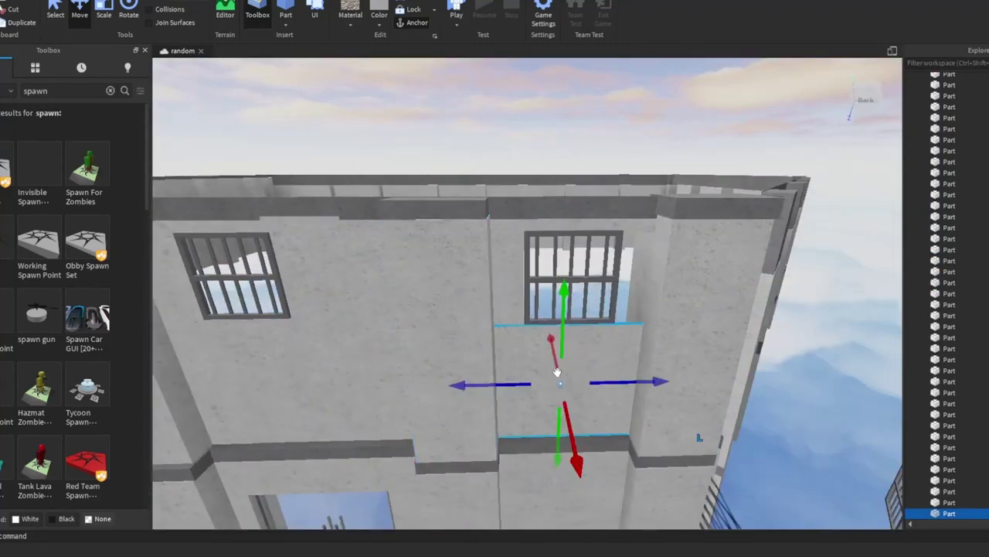
key("ctrl+3")
left_click(576, 231)
scroll(577, 231, "up", 3)
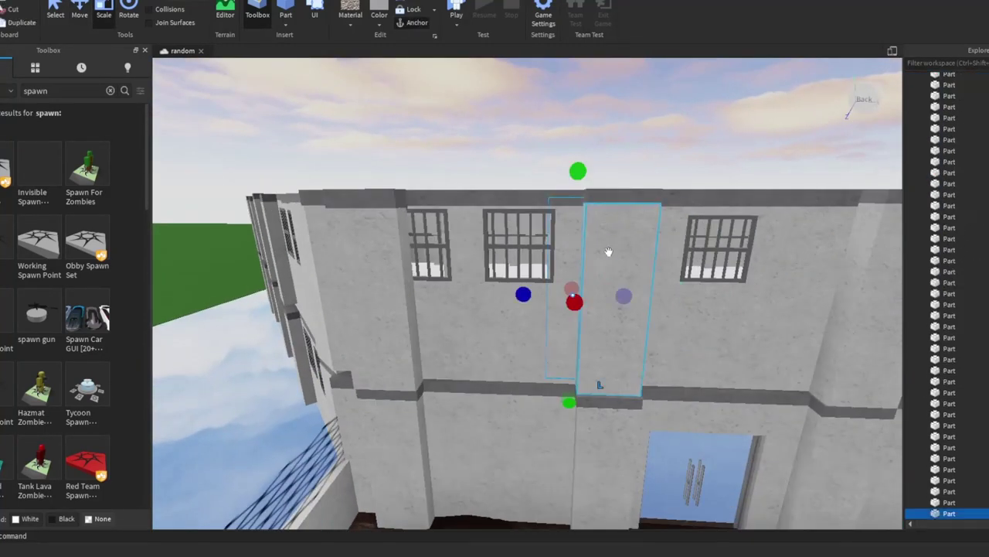
Playtest the map and run the character up to the building's front entrance to check the exterior
key("F5")
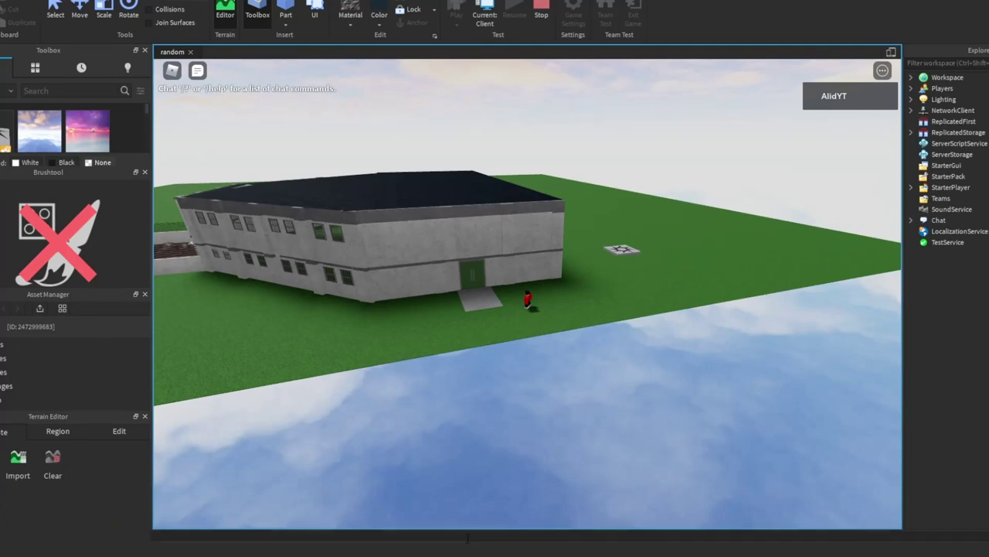
right_click_drag(654, 471, 711, 438)
scroll(709, 431, "up", 5)
key("w")
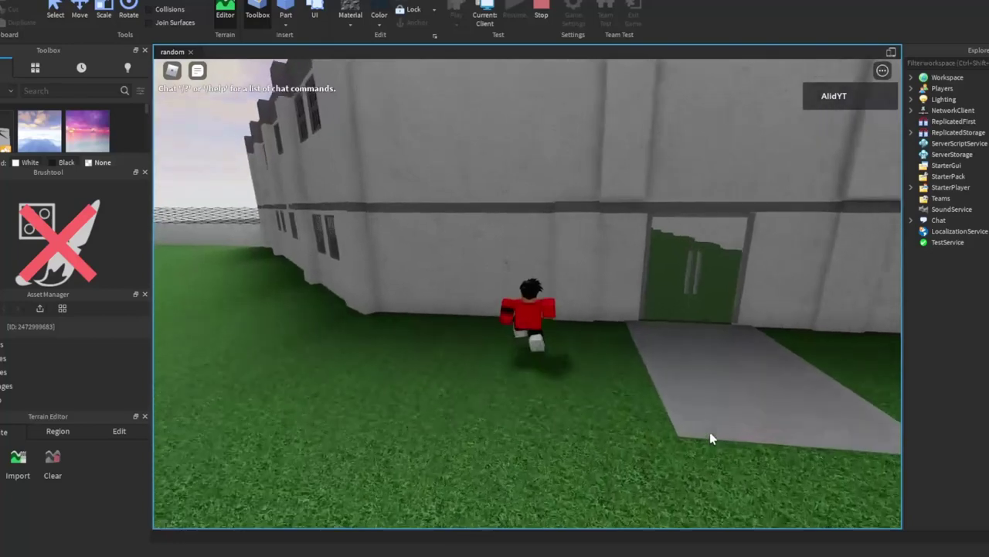
scroll(709, 432, "down", 5)
right_click_drag(710, 431, 579, 371)
scroll(601, 376, "down", 3)
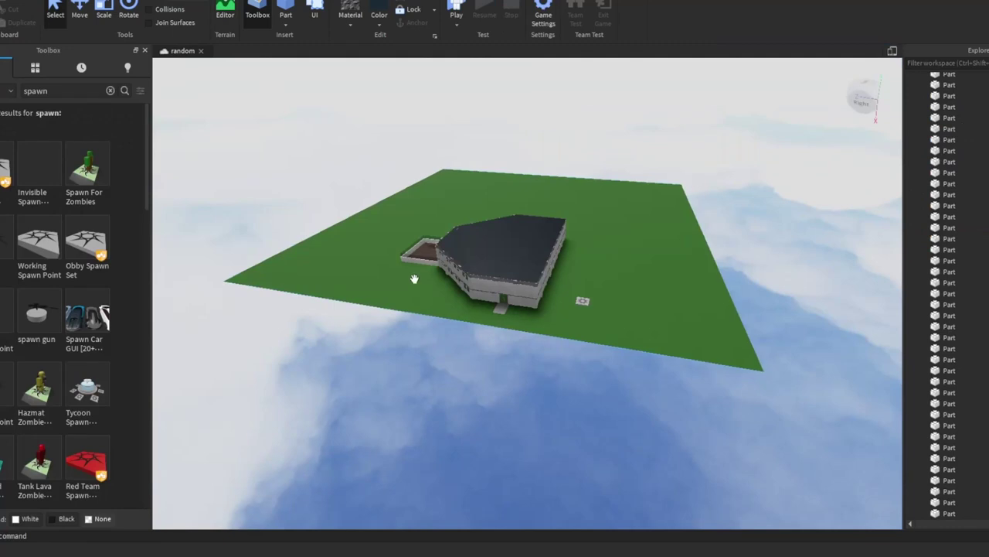
Shift the upper pillar and its dark cap beside the front entrance into line with the lower-storey pillar
right_click_drag(408, 278, 420, 280)
scroll(421, 282, "up", 15)
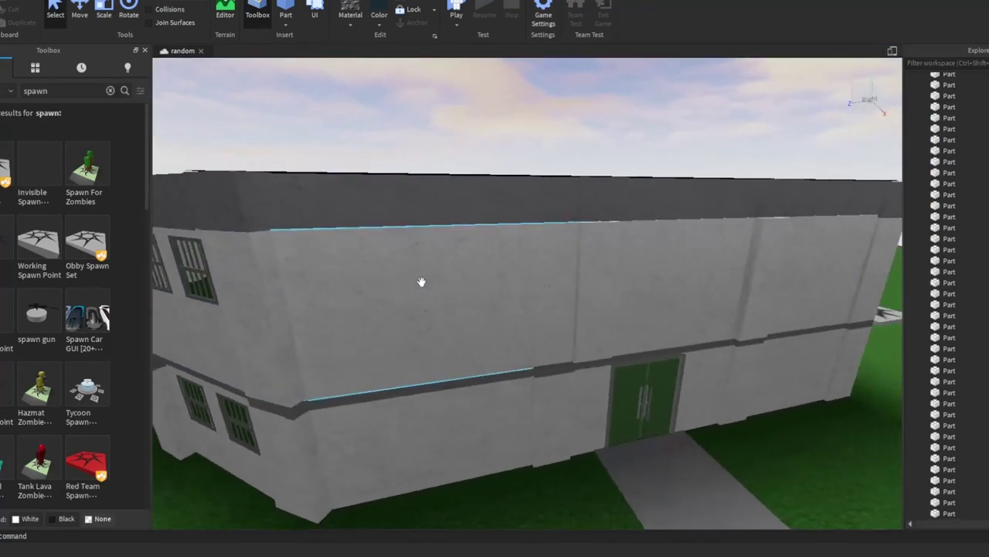
scroll(515, 298, "up", 5)
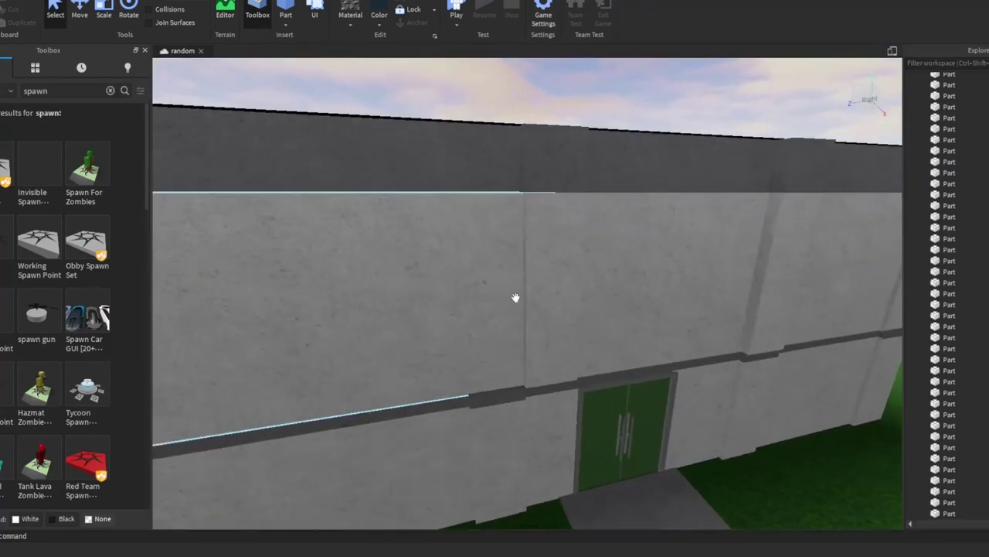
left_click(536, 291)
key("ctrl+2")
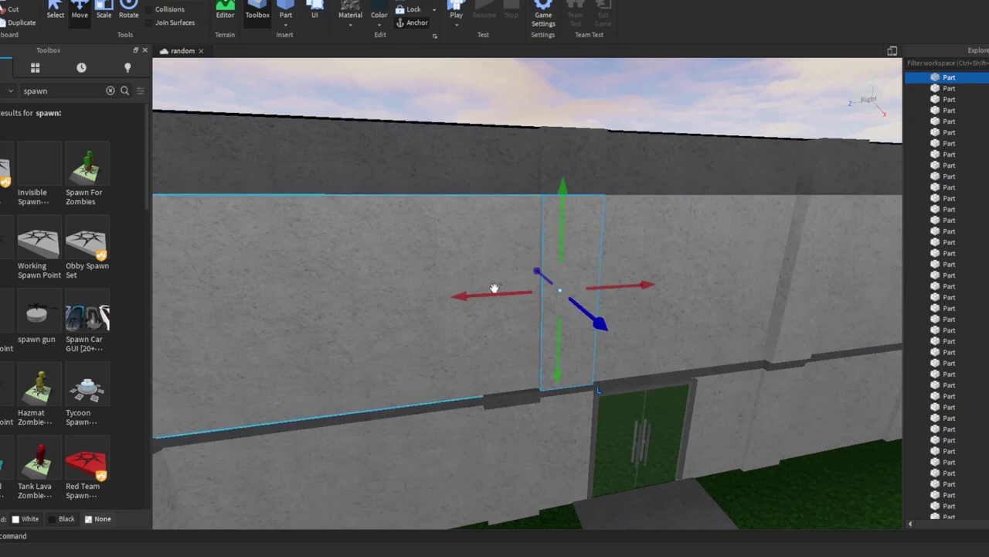
left_click_drag(495, 289, 457, 301)
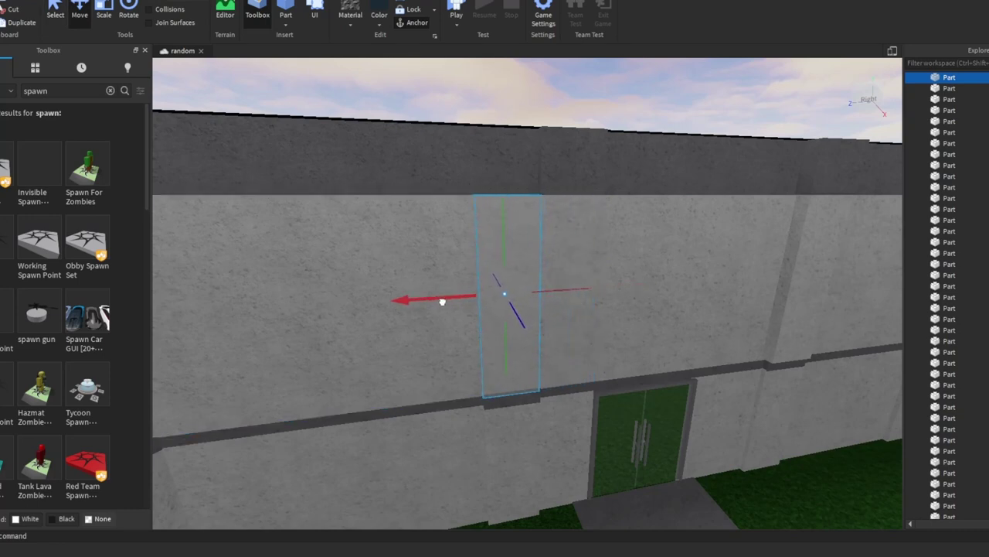
left_click(581, 152)
left_click_drag(475, 161, 413, 163)
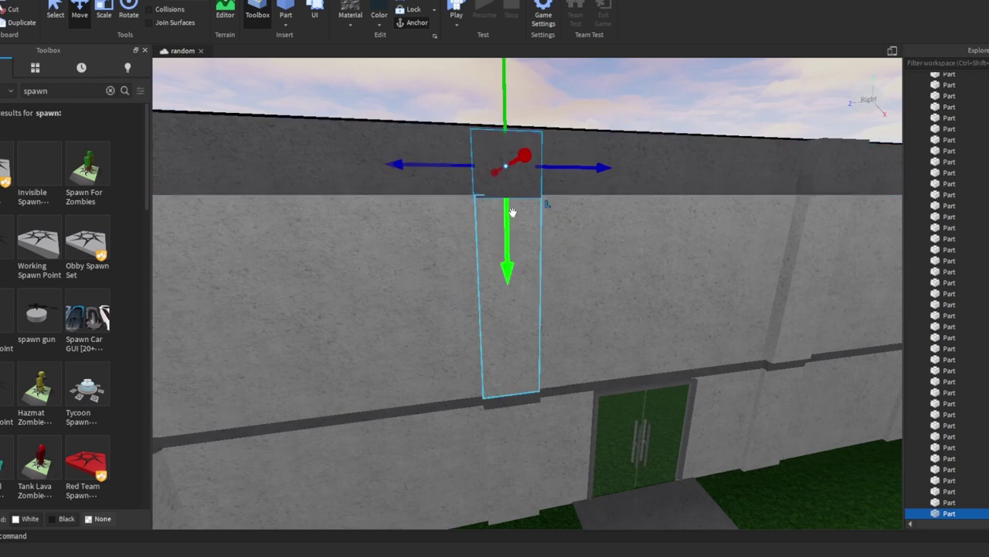
scroll(528, 172, "down", 4)
left_click(514, 173)
Examine the whole roofed building and its attached enclosure from the front entrance side and the rear
right_click_drag(515, 173, 572, 194)
scroll(572, 194, "down", 8)
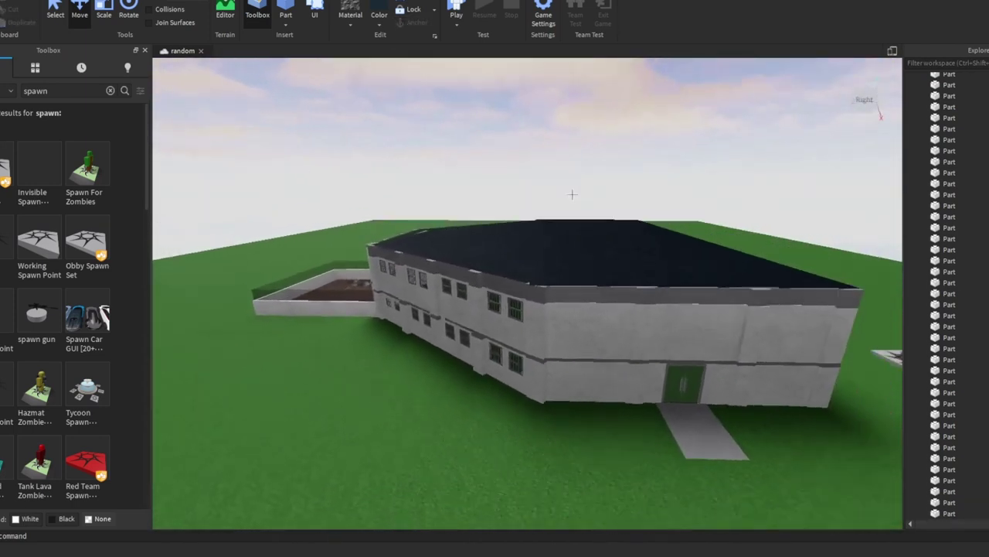
scroll(572, 194, "down", 3)
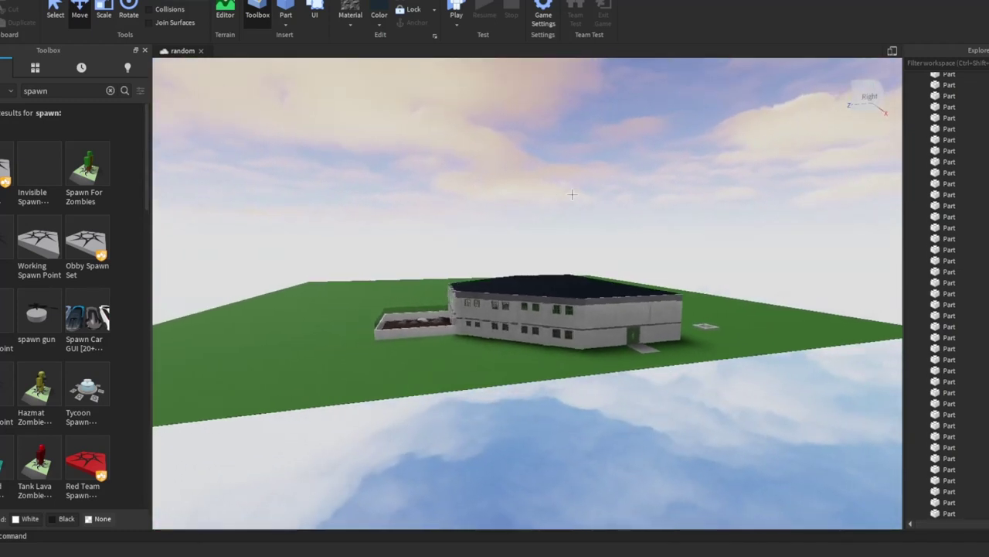
right_click_drag(572, 194, 588, 196)
scroll(576, 195, "up", 3)
scroll(588, 195, "up", 5)
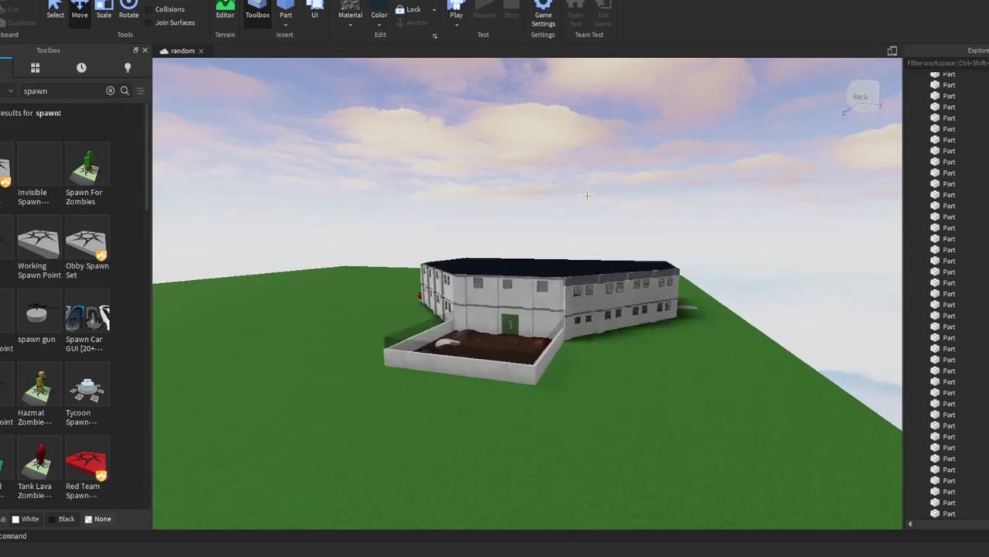
scroll(588, 195, "down", 2)
scroll(589, 195, "down", 2)
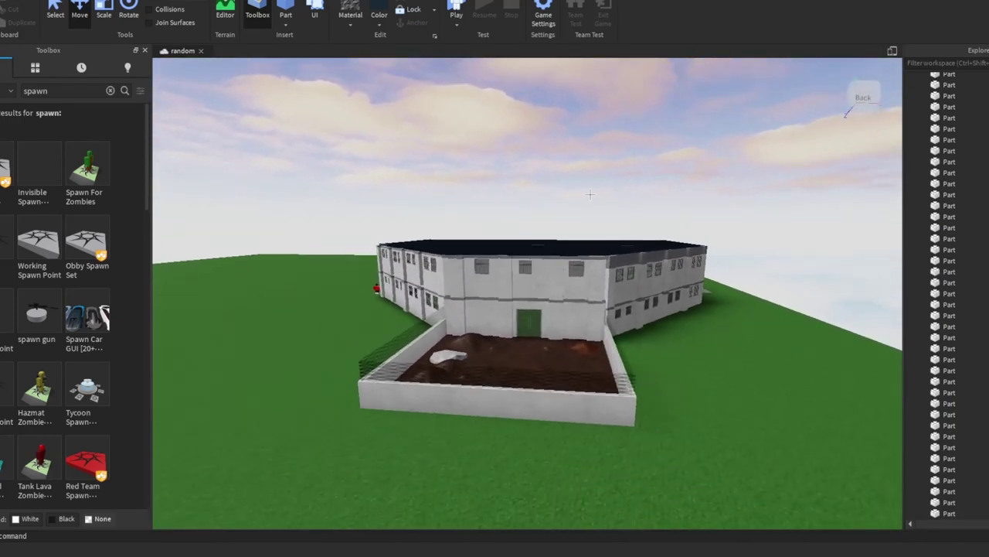
right_click_drag(590, 194, 567, 193)
scroll(566, 192, "up", 6)
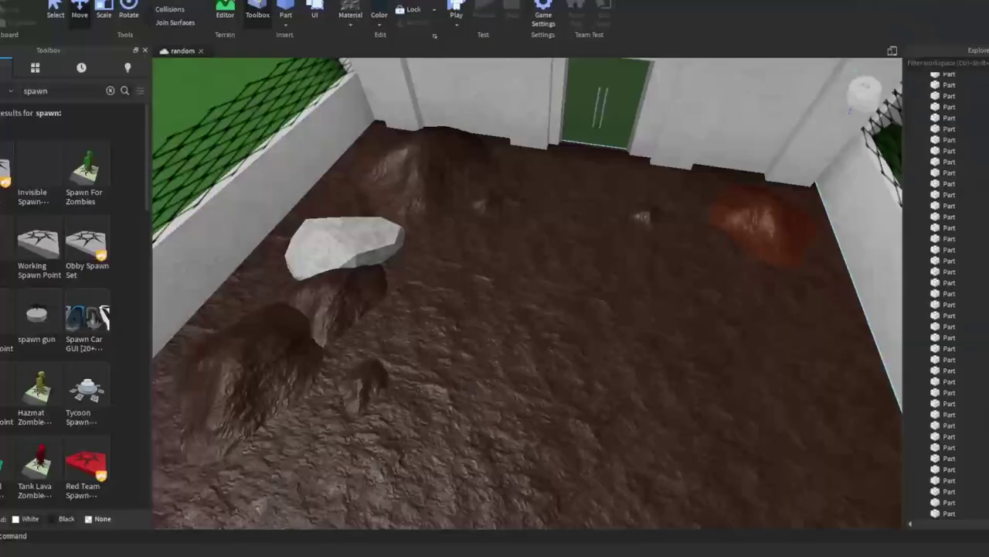
Inspect the fenced dirt enclosure with its rocks, the long side wall's trim and the barred-window walls up close
right_click_drag(507, 372, 506, 371)
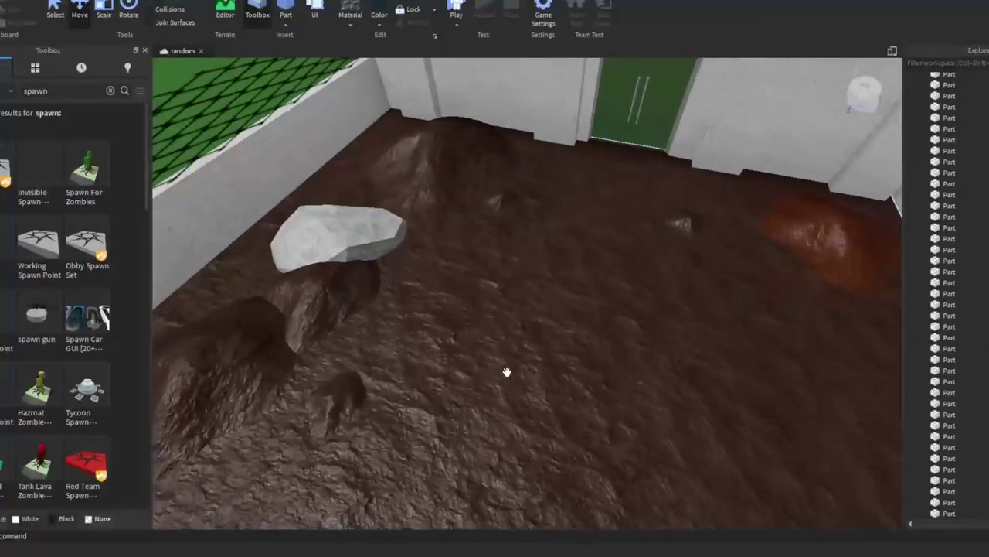
key("a")
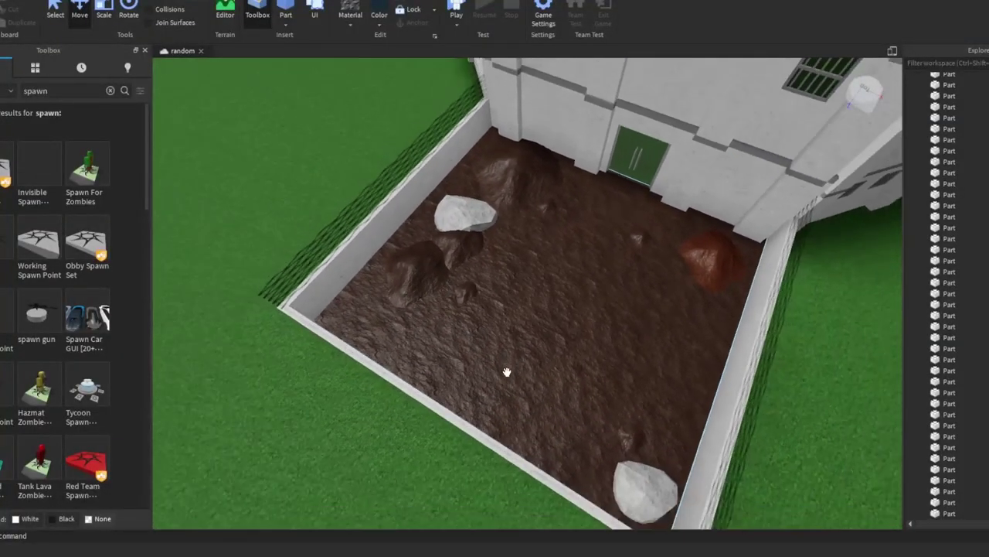
right_click_drag(507, 372, 495, 348)
key("f")
scroll(517, 358, "down", 5)
scroll(638, 361, "up", 4)
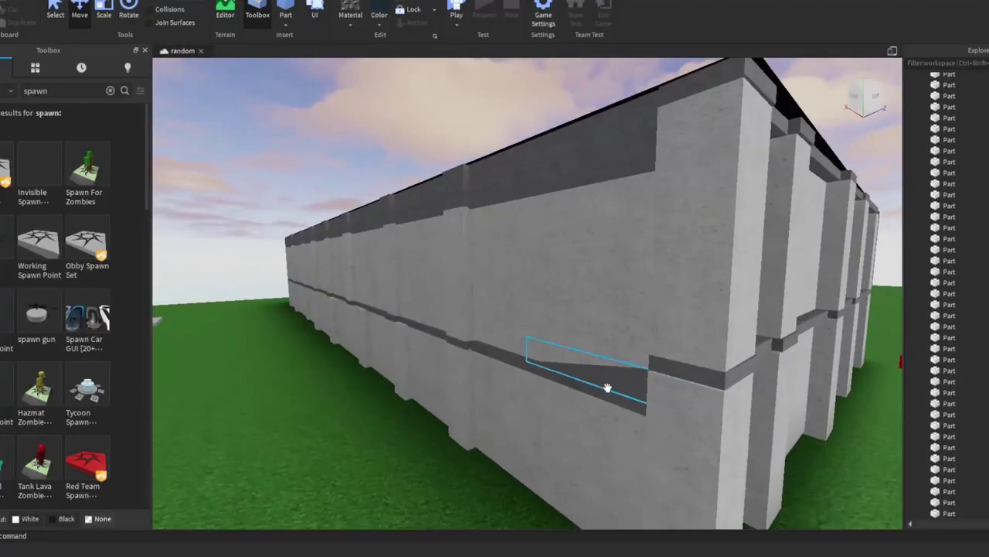
scroll(528, 348, "down", 3)
scroll(508, 287, "down", 2)
right_click_drag(508, 286, 434, 266)
scroll(434, 266, "down", 5)
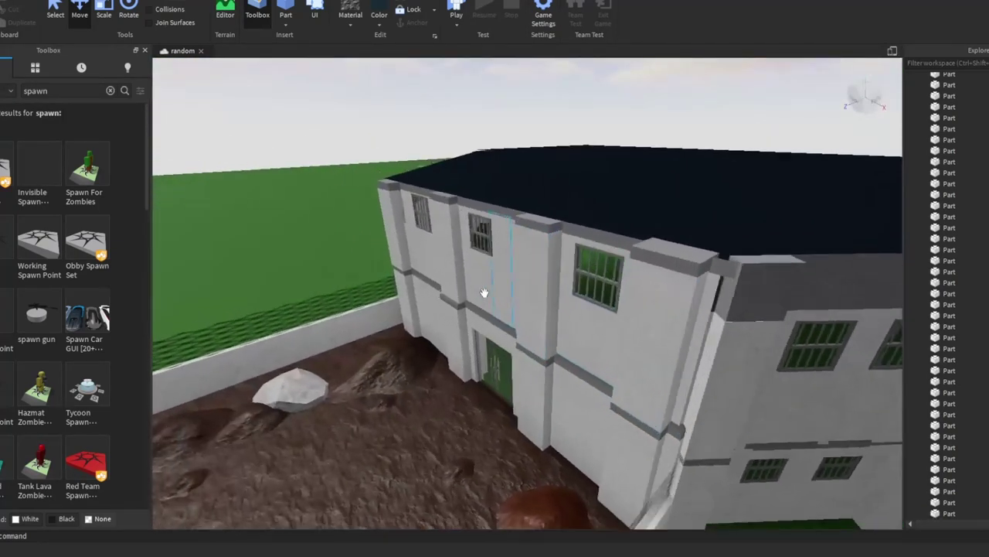
right_click_drag(483, 293, 484, 293)
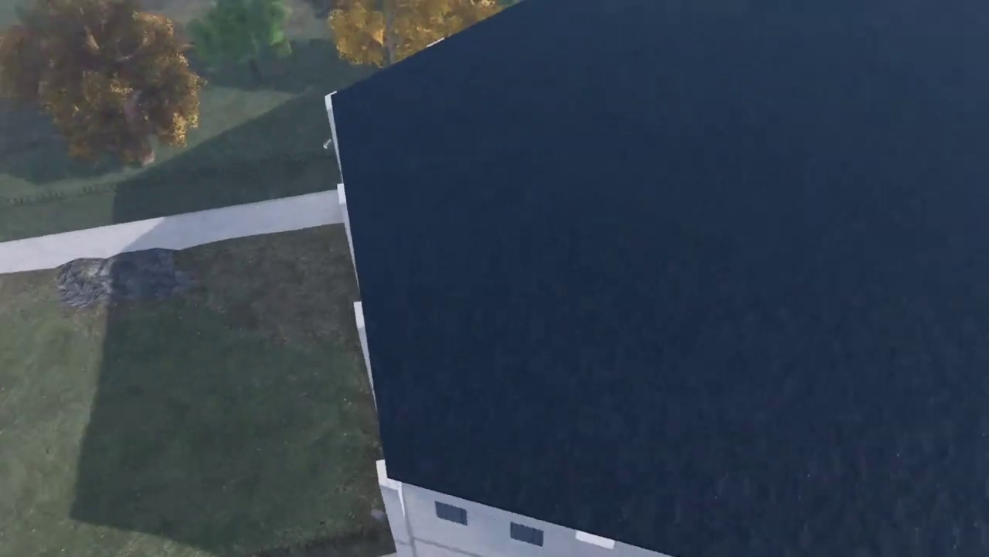